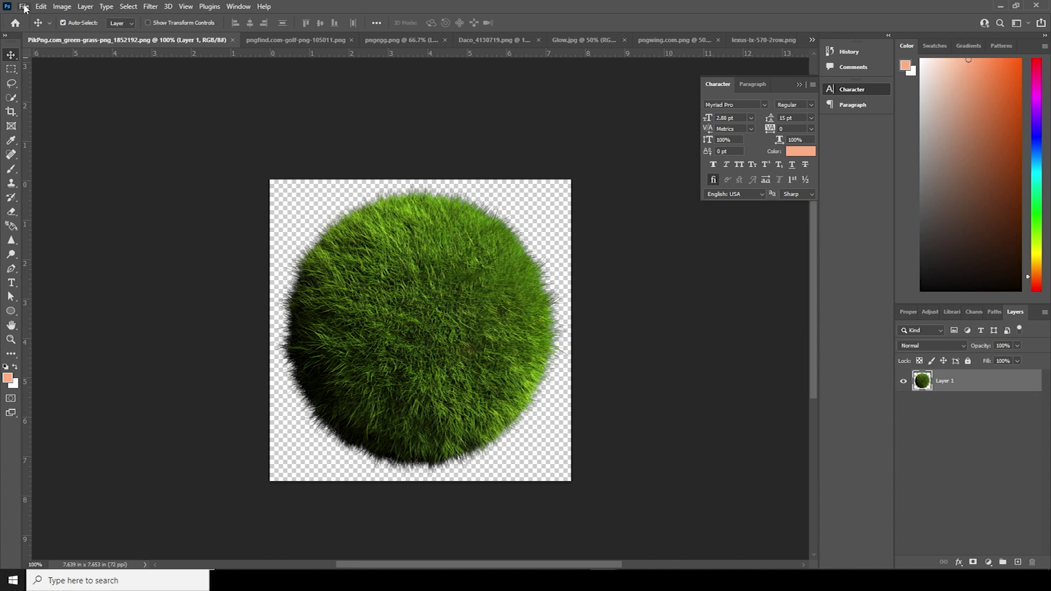
# Create a new 4 × 5 in, 300 ppi document from the Custom preset.
pyautogui.click(24, 6)
pyautogui.click(27, 21)
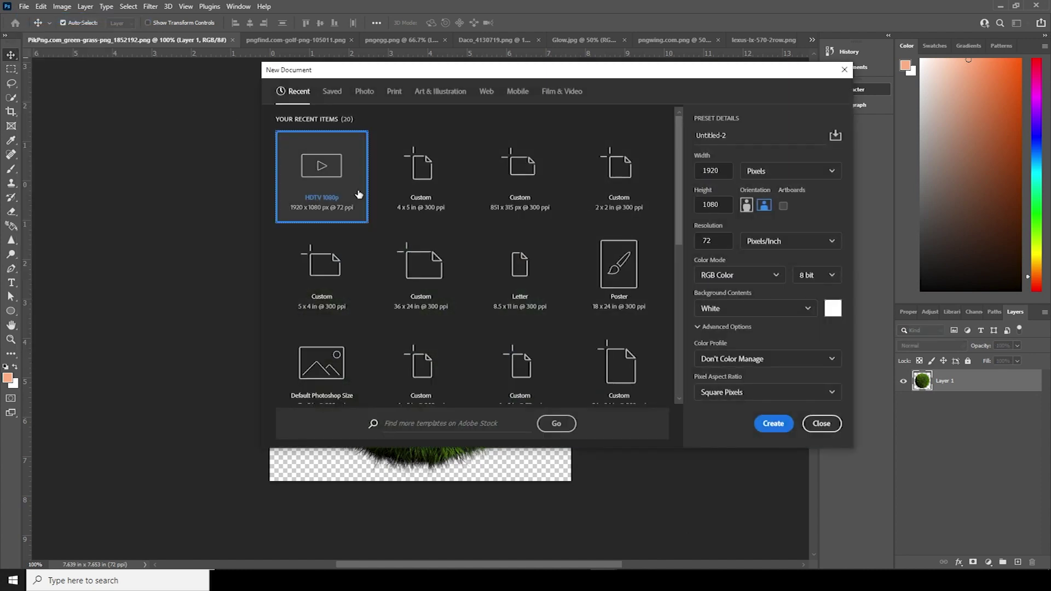
pyautogui.click(449, 201)
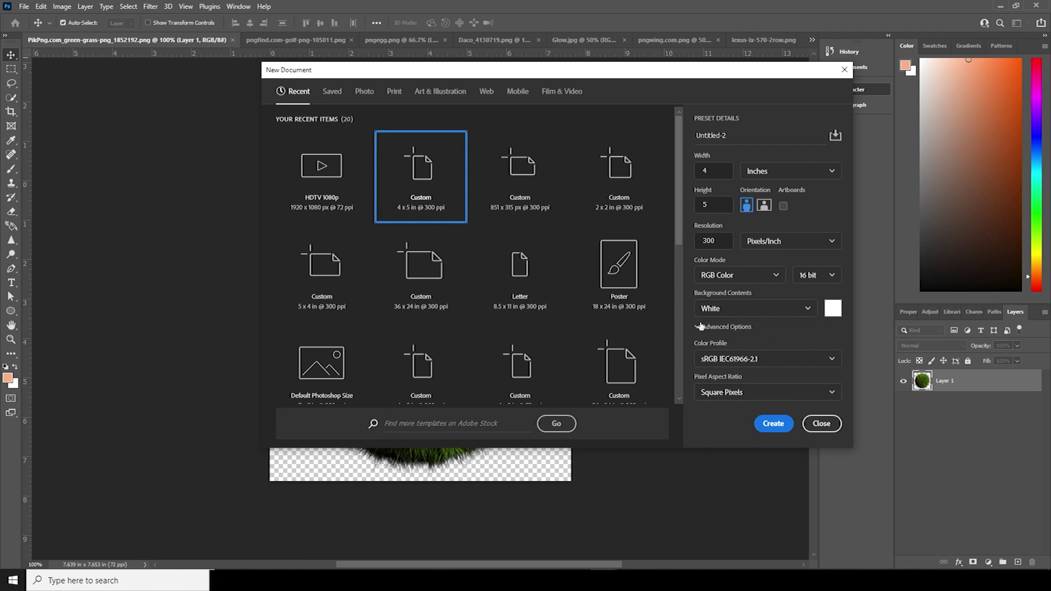
pyautogui.click(772, 424)
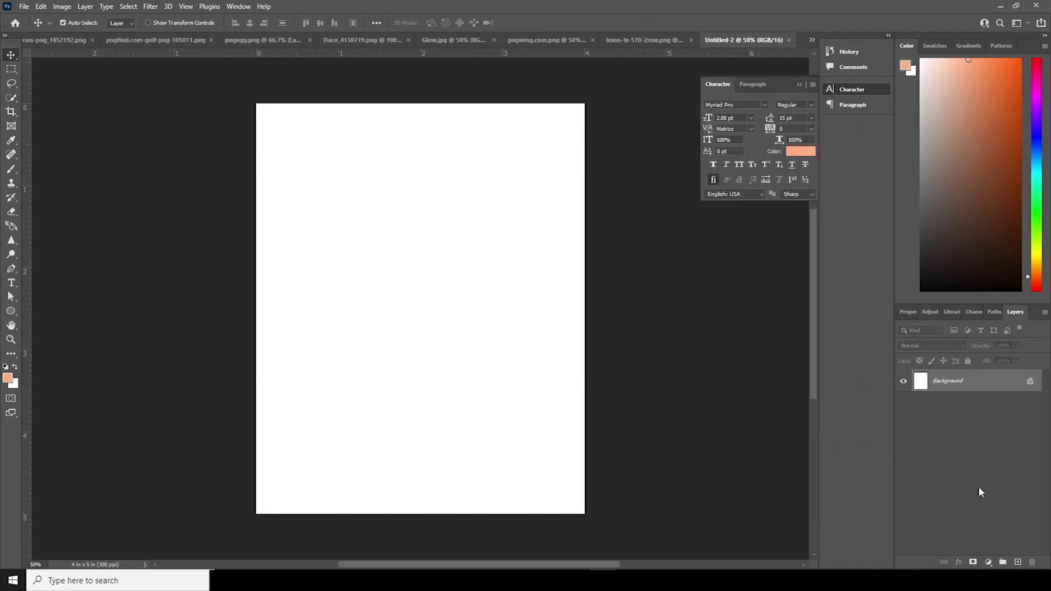
# Add a gradient fill layer using the Basics black-to-white preset.
pyautogui.click(990, 563)
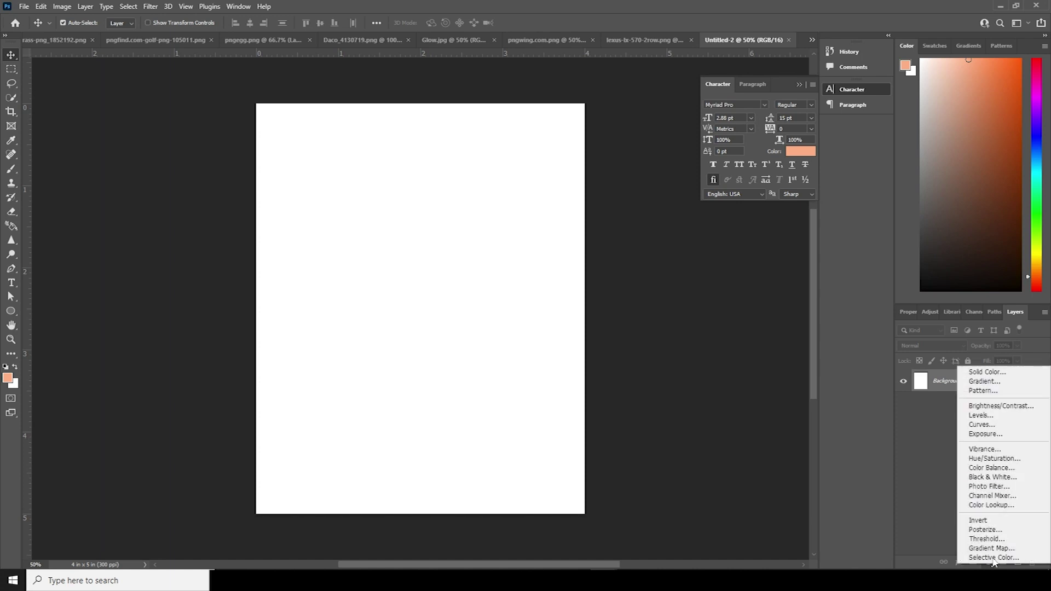
pyautogui.press('Escape')
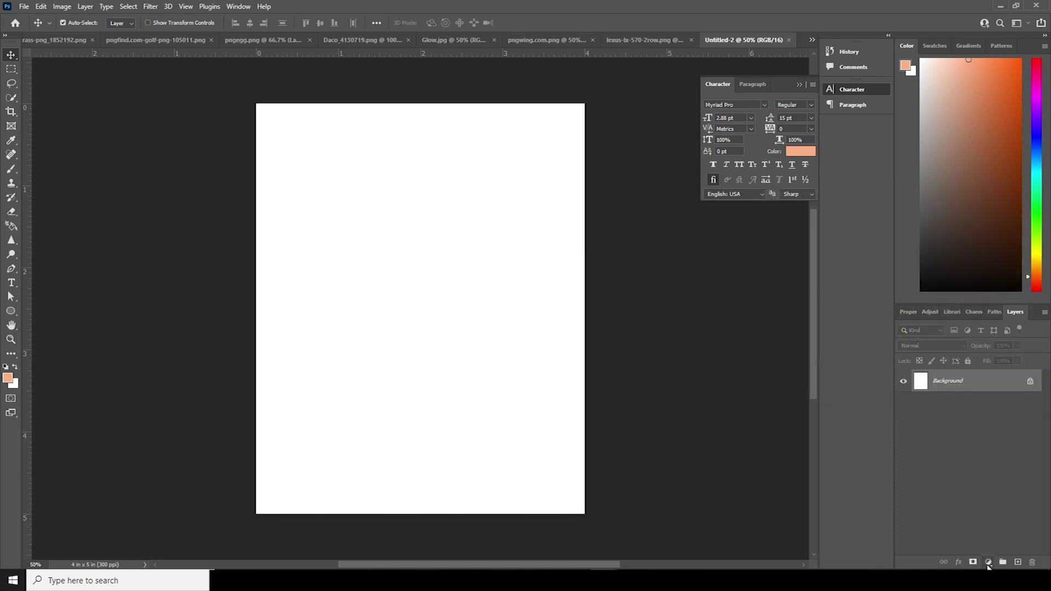
pyautogui.click(989, 562)
pyautogui.click(983, 385)
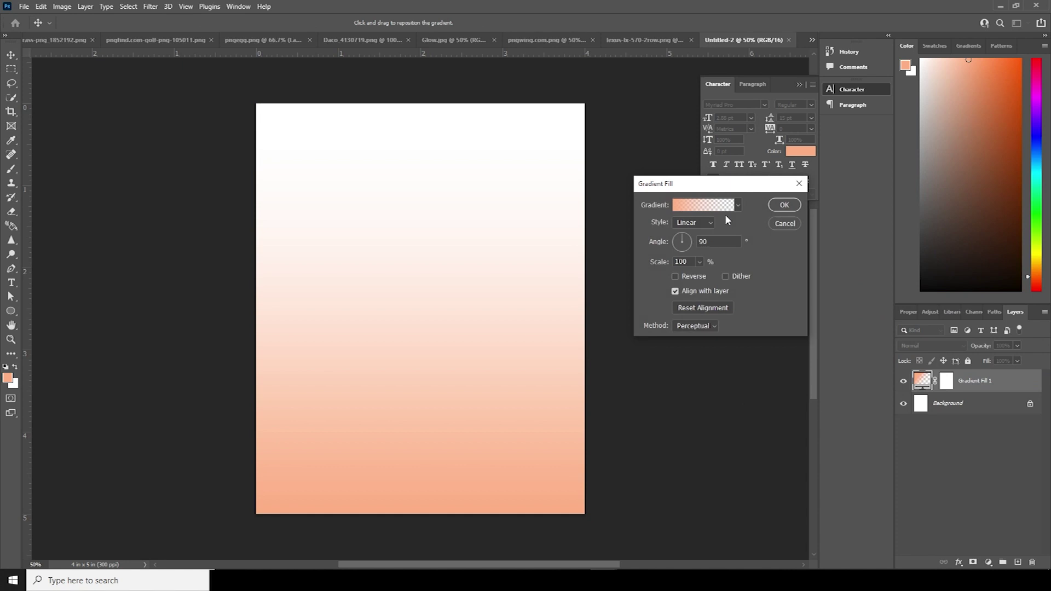
pyautogui.click(738, 206)
pyautogui.click(697, 243)
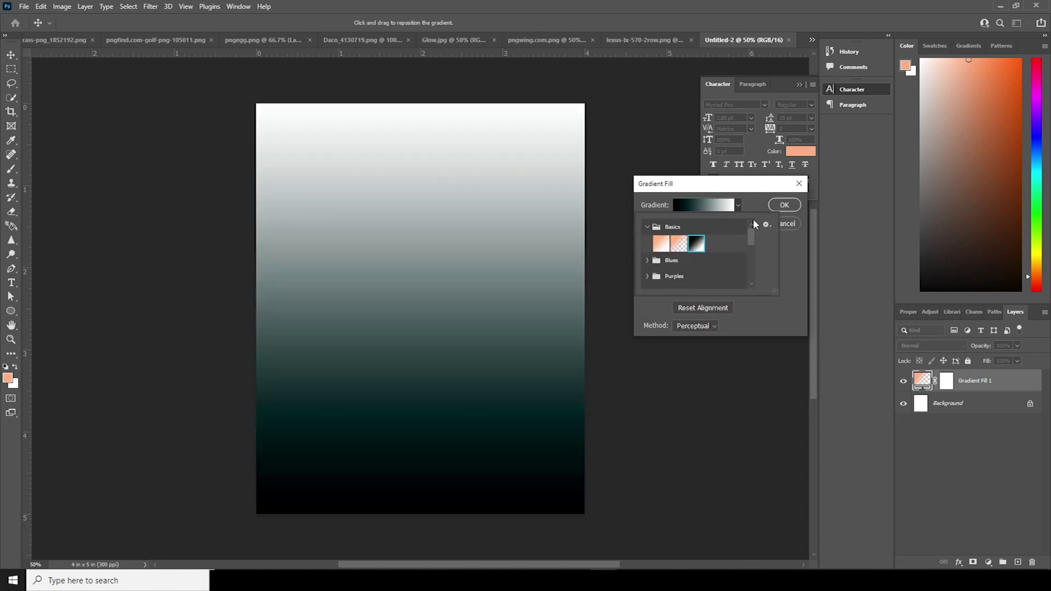
pyautogui.click(755, 205)
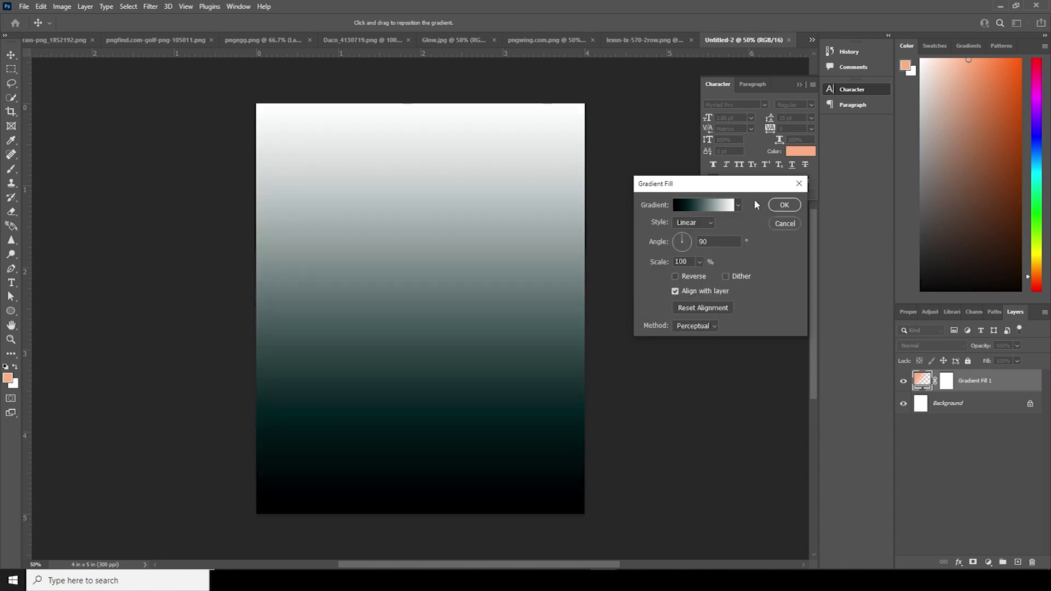
# Make the gradient radial and bring up its colour stops in the Gradient Editor.
pyautogui.click(711, 224)
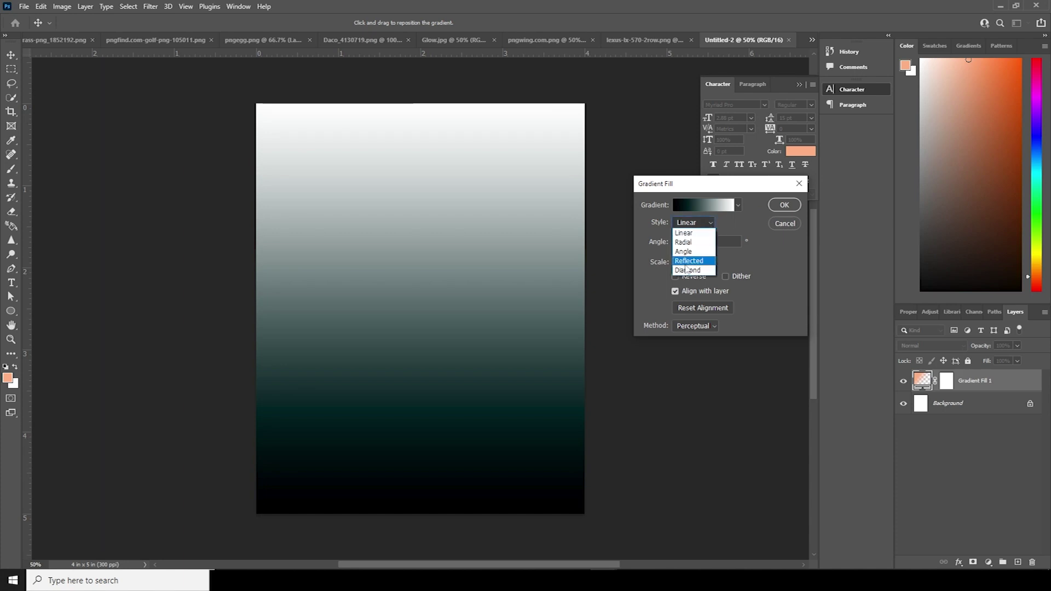
pyautogui.click(684, 243)
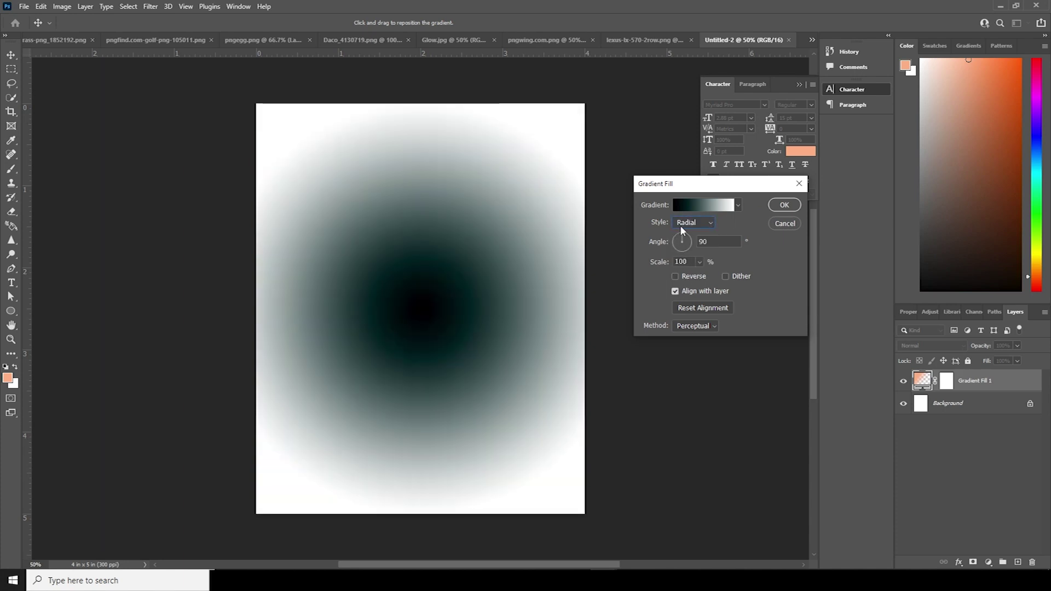
pyautogui.click(687, 203)
pyautogui.click(652, 294)
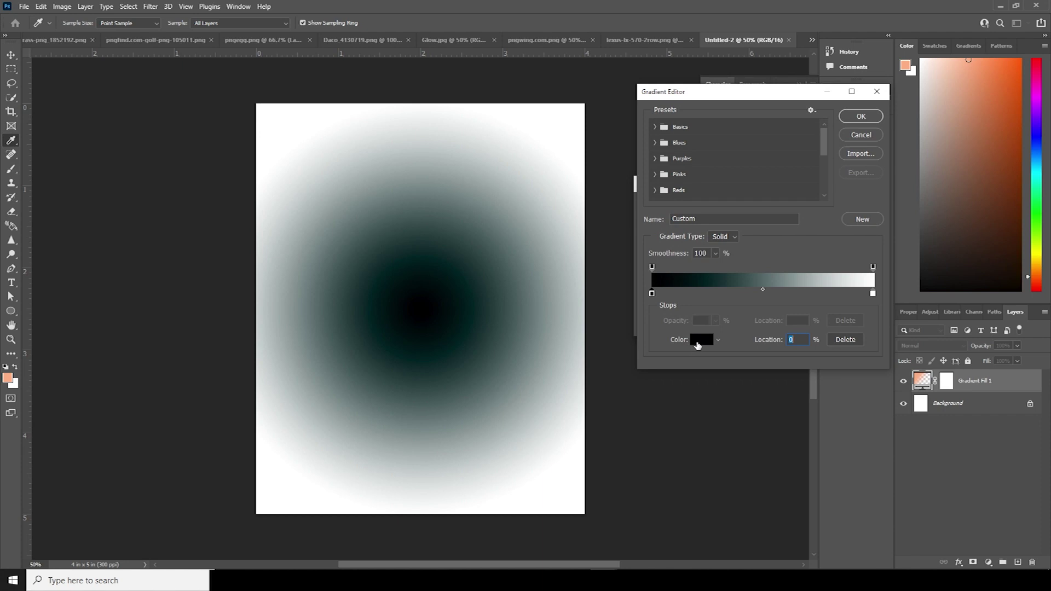
# Set the gradient's left stop to a pale grey-green.
pyautogui.click(697, 341)
pyautogui.moveTo(756, 241); pyautogui.dragTo(755, 267)
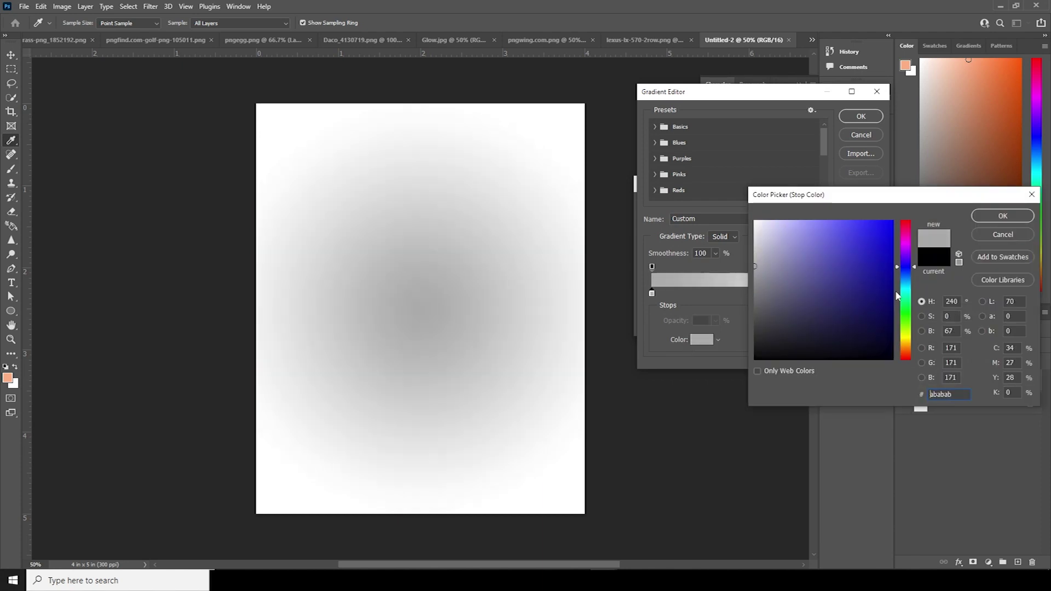
pyautogui.moveTo(906, 297); pyautogui.dragTo(906, 292)
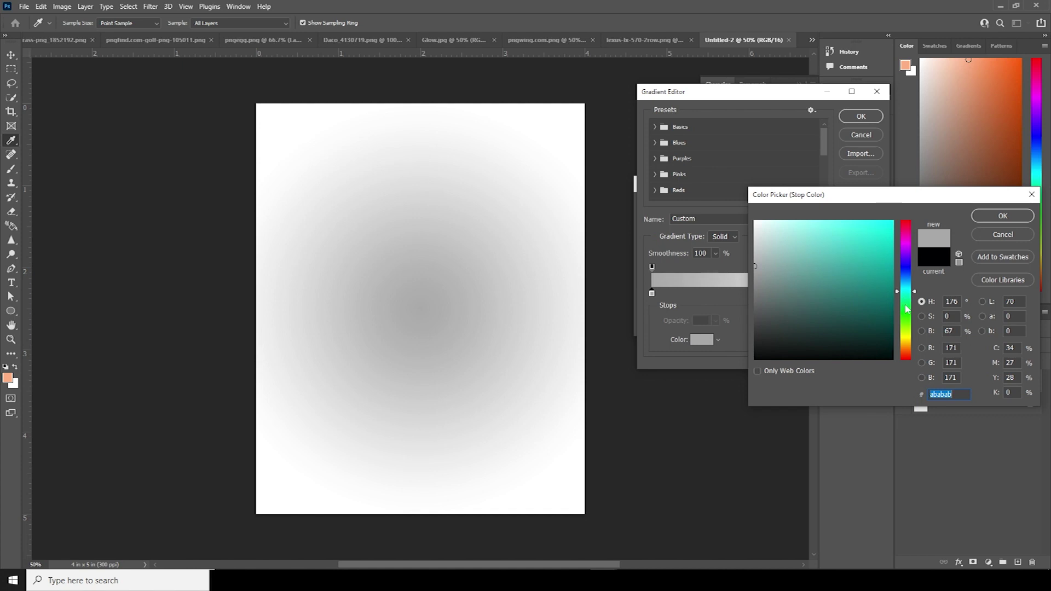
pyautogui.moveTo(793, 296); pyautogui.dragTo(767, 265)
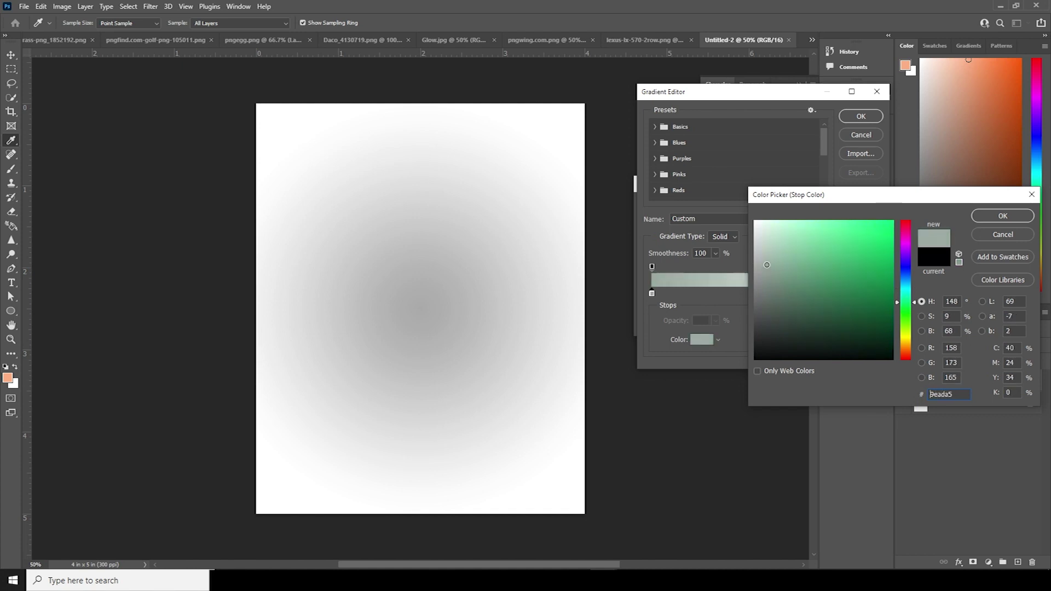
pyautogui.click(1003, 216)
# Set the right stop to a muted sage green (61715e) and keep the edited gradient.
pyautogui.click(872, 294)
pyautogui.click(696, 343)
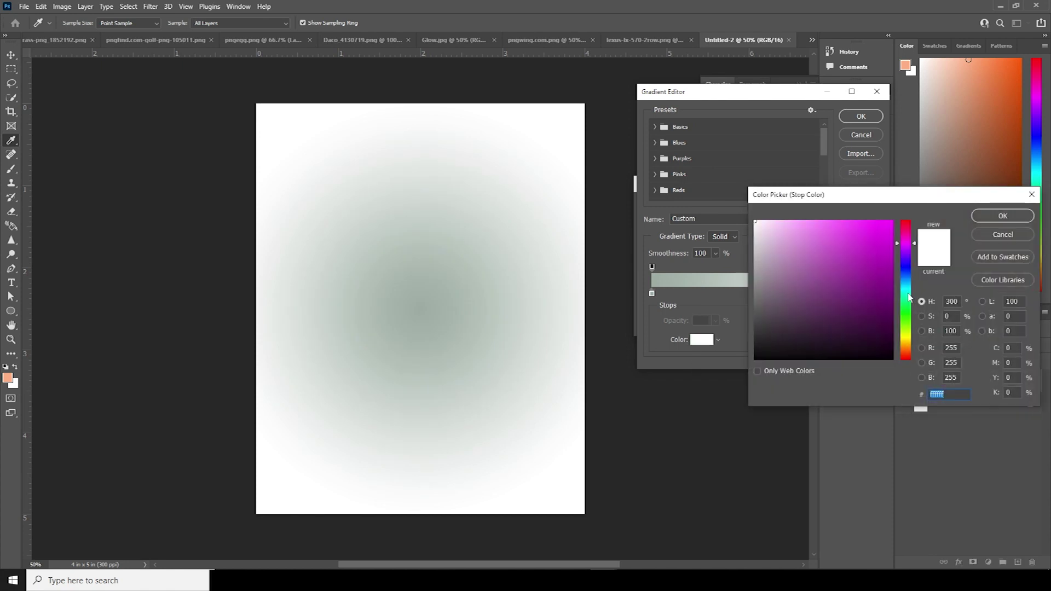
pyautogui.click(908, 319)
pyautogui.moveTo(809, 269)
pyautogui.mouseDown()
pyautogui.moveTo(791, 280)
pyautogui.moveTo(769, 264)
pyautogui.moveTo(777, 299)
pyautogui.mouseUp()
pyautogui.click(1002, 216)
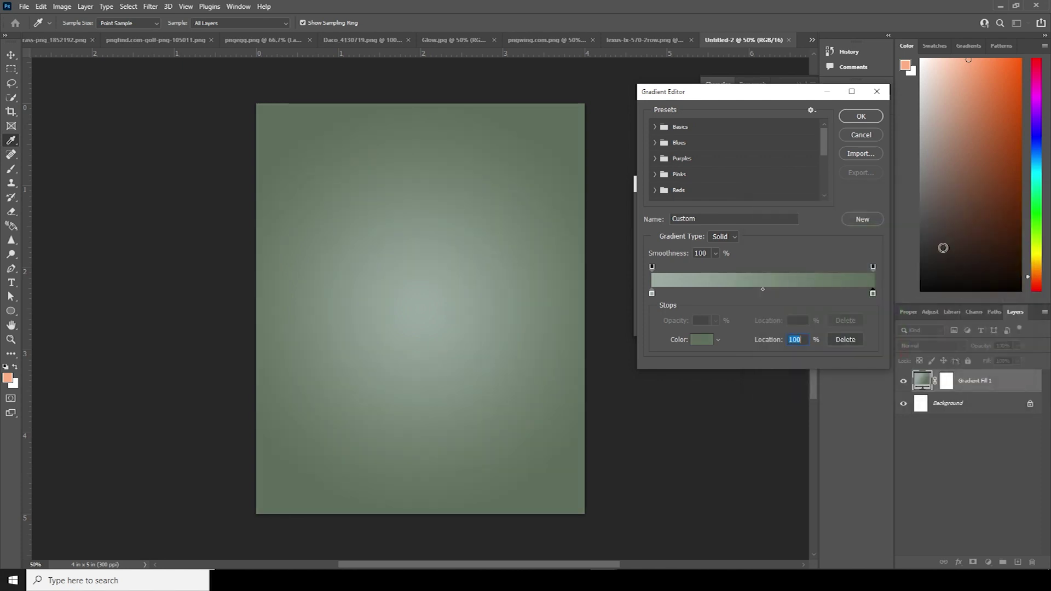
pyautogui.press('Return')
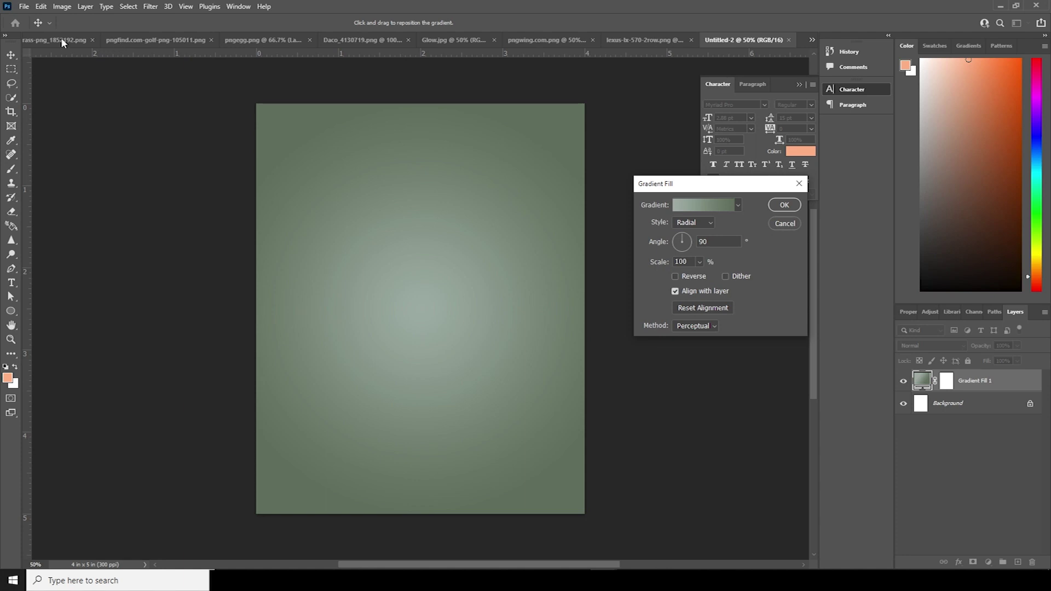
# Confirm the gradient fill and drag the grass sphere into the poster, accepting the bit-depth conversion.
pyautogui.press('Return')
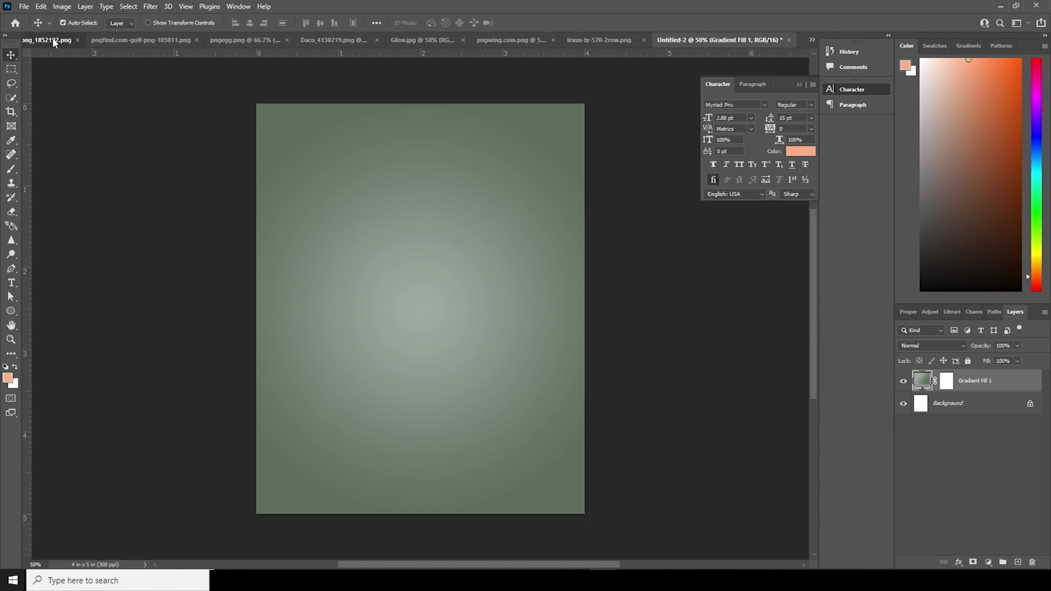
pyautogui.click(52, 38)
pyautogui.moveTo(426, 260); pyautogui.dragTo(545, 236)
pyautogui.moveTo(438, 289); pyautogui.dragTo(448, 334)
pyautogui.click(547, 222)
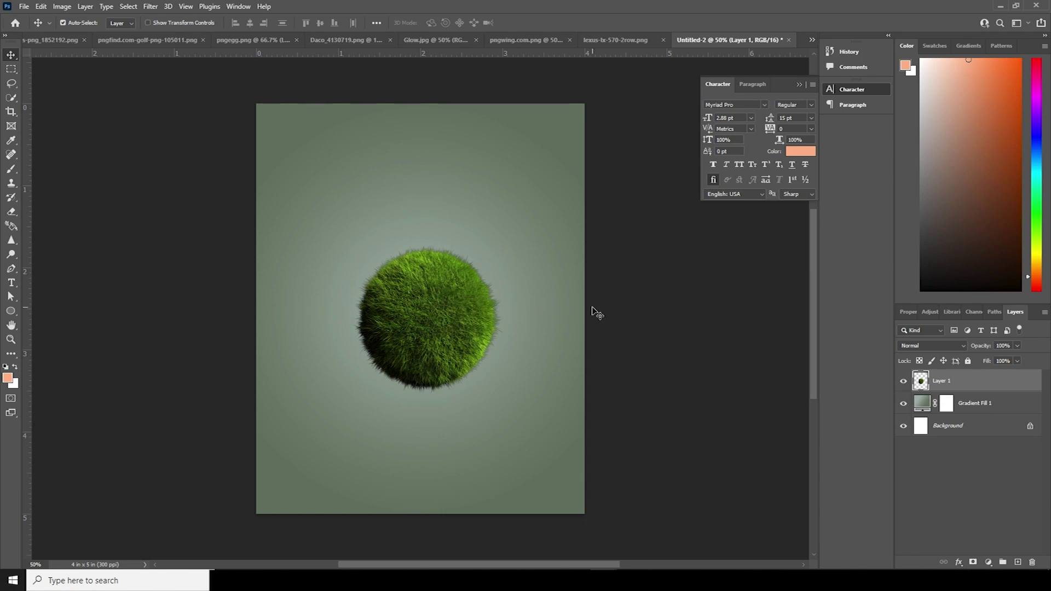
# Convert the grass sphere to a smart object, scale it to about 120%, and move it down.
pyautogui.rightClick(974, 385)
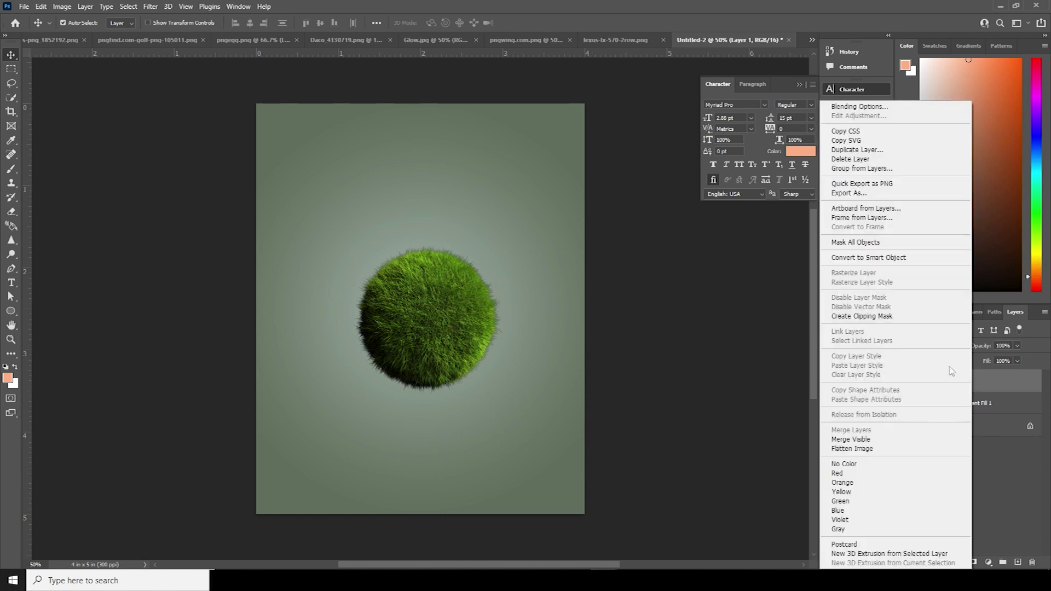
pyautogui.click(863, 263)
pyautogui.hotkey('ctrl', 't')
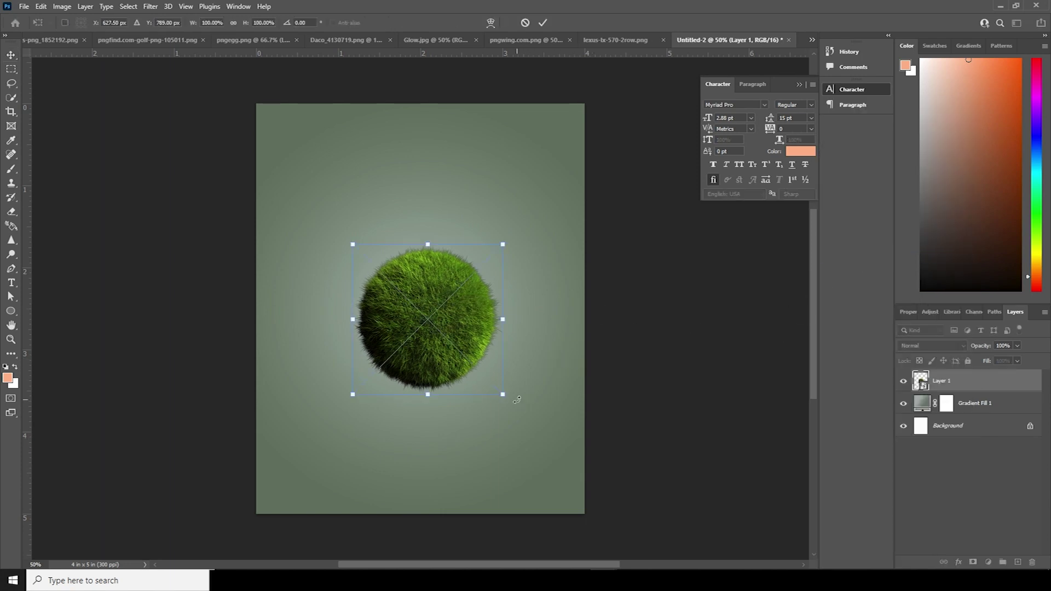
pyautogui.moveTo(504, 394); pyautogui.dragTo(518, 411)
pyautogui.moveTo(468, 347); pyautogui.dragTo(466, 374)
pyautogui.press('Return')
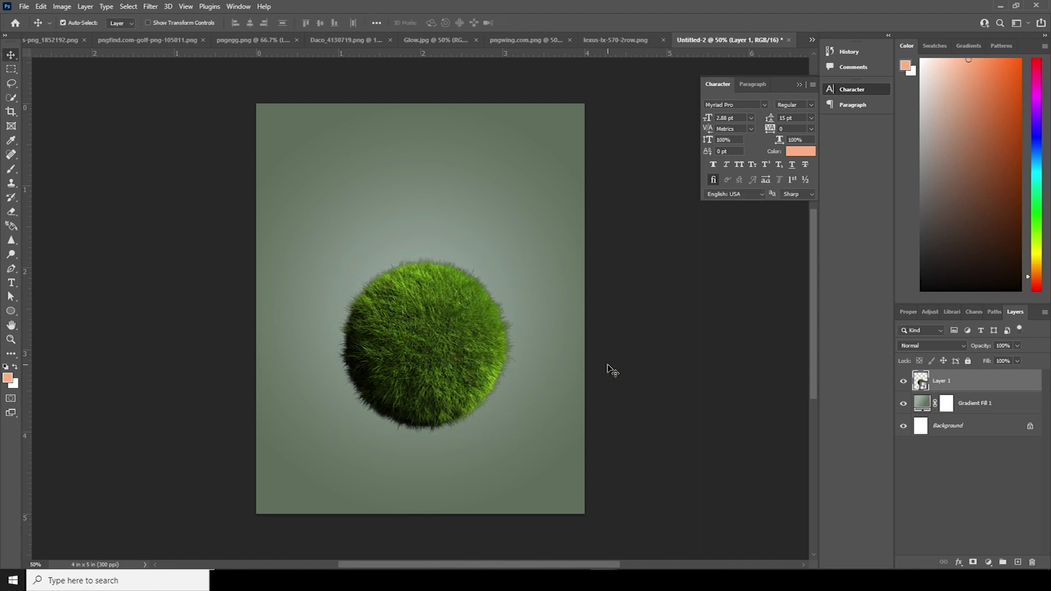
# Nudge the grass sphere into place and drag the golfer image into the poster as Layer 2.
pyautogui.moveTo(444, 349); pyautogui.dragTo(440, 348)
pyautogui.click(133, 44)
pyautogui.moveTo(383, 174); pyautogui.dragTo(446, 212)
pyautogui.click(512, 223)
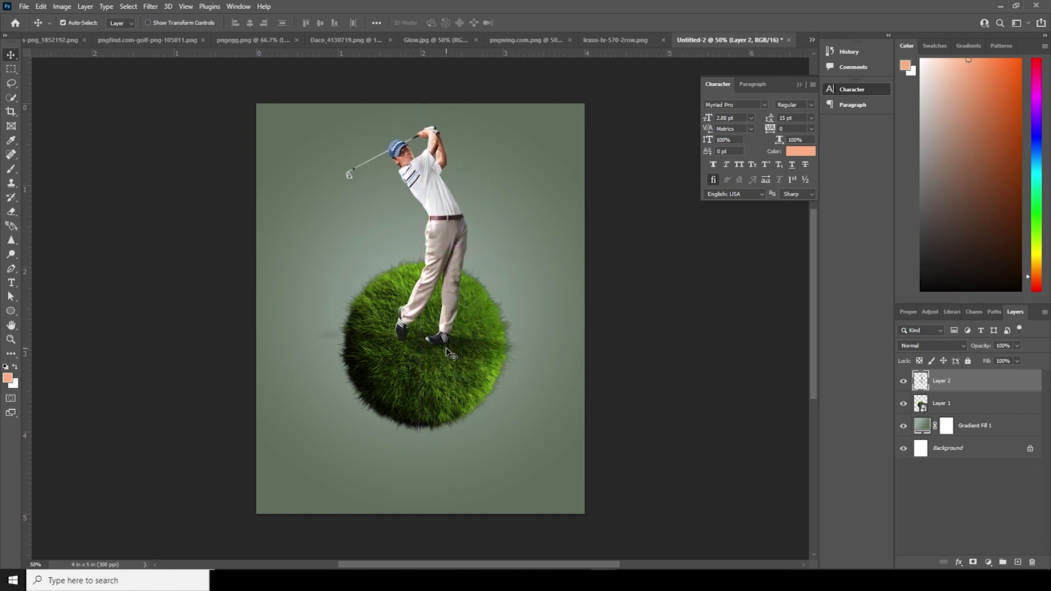
# Scale the golfer and grass sphere together to about 80% and move them down about 50 px.
pyautogui.keyDown('shift'); pyautogui.click(924, 408); pyautogui.keyUp('shift')
pyautogui.hotkey('ctrl', 't')
pyautogui.moveTo(523, 437); pyautogui.dragTo(504, 403)
pyautogui.moveTo(460, 351); pyautogui.dragTo(455, 381)
pyautogui.press('Return')
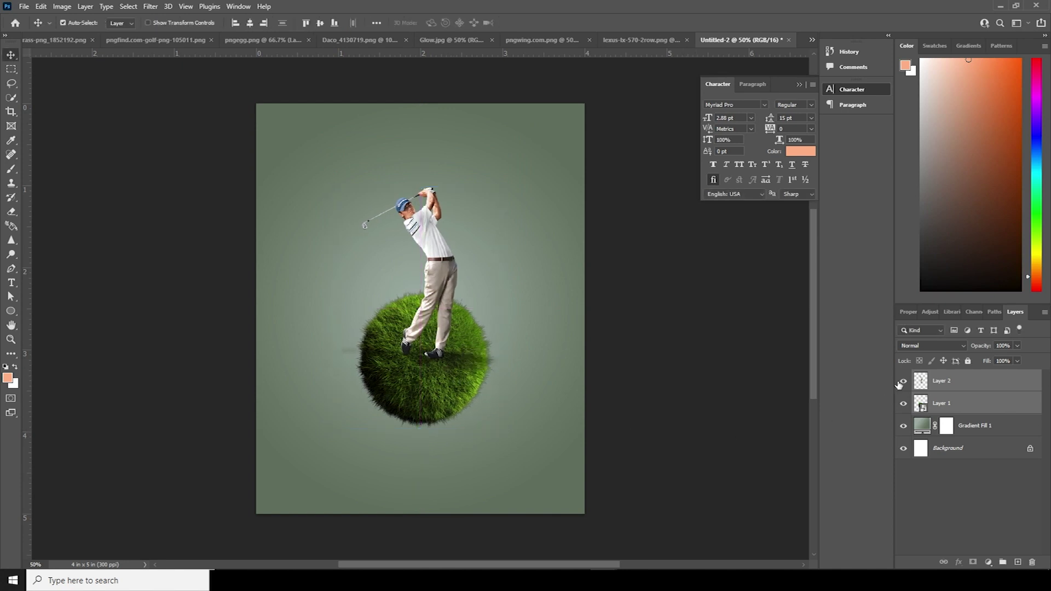
# Raise the golfer alone slightly so he stands on top of the sphere.
pyautogui.click(895, 391)
pyautogui.hotkey('ctrl', 't')
pyautogui.moveTo(433, 282); pyautogui.dragTo(432, 260)
pyautogui.press('Return')
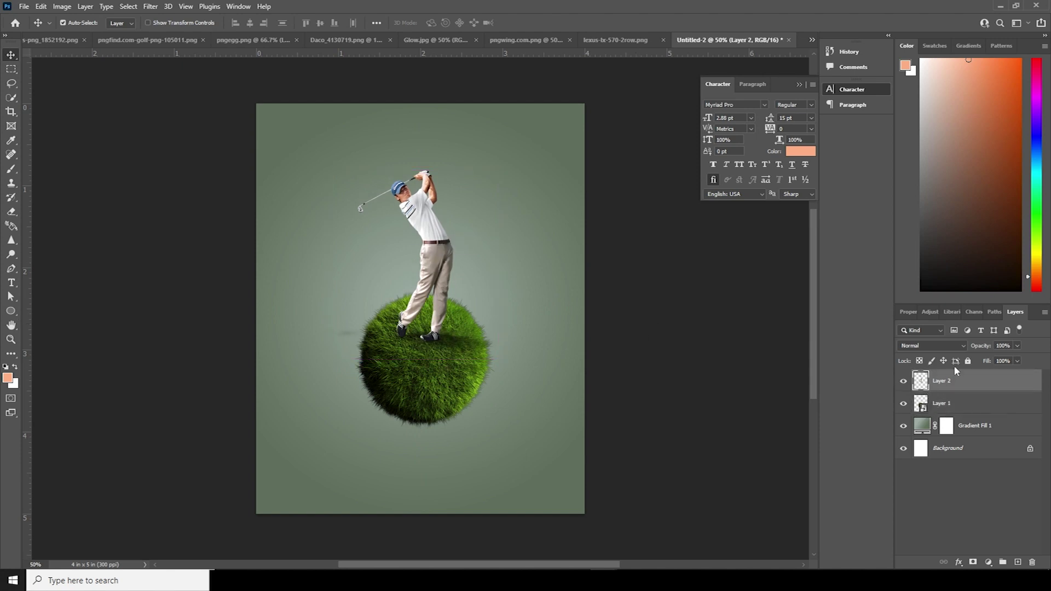
# Add a layer mask to the golfer layer and set up a 125 px round brush.
pyautogui.click(973, 563)
pyautogui.press('b')
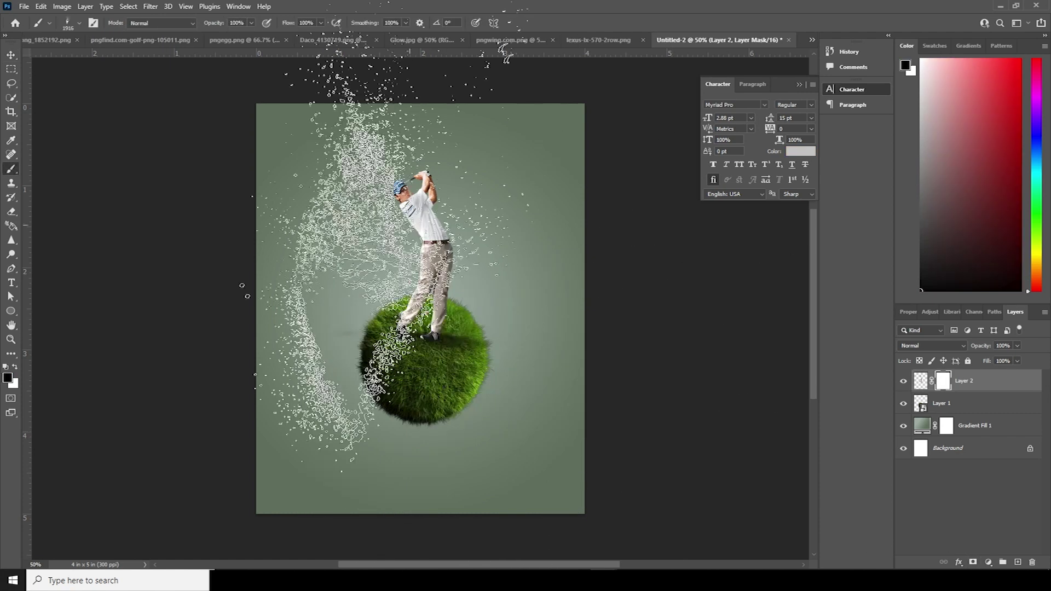
pyautogui.click(80, 23)
pyautogui.moveTo(154, 171); pyautogui.dragTo(156, 144)
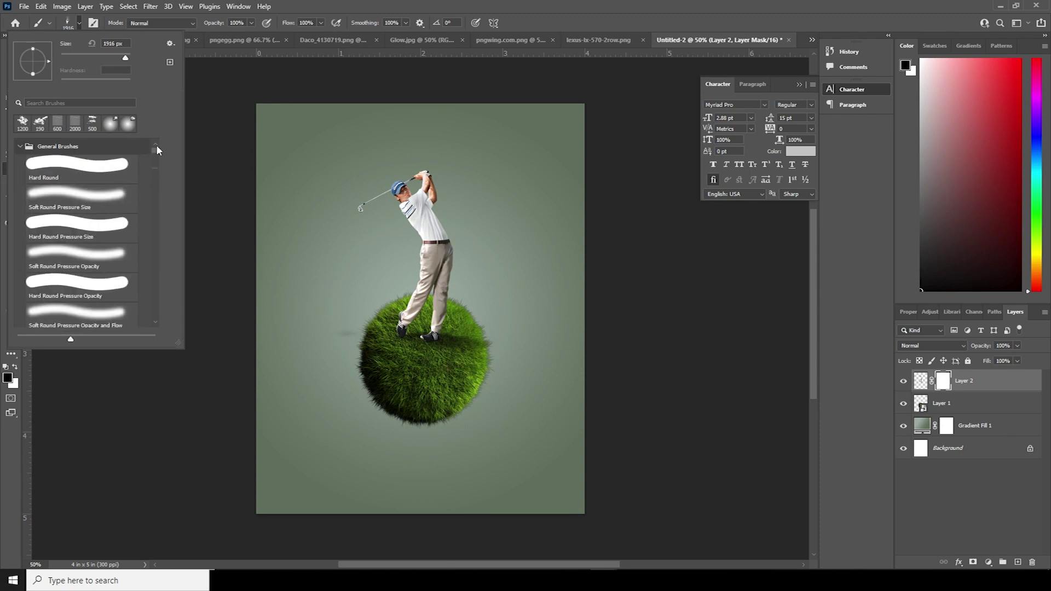
pyautogui.doubleClick(116, 195)
pyautogui.press('[')
pyautogui.press('[')
pyautogui.press('[')
pyautogui.press('[')
pyautogui.press('[')
pyautogui.press('[')
pyautogui.press('[')
pyautogui.press('[')
pyautogui.press('[')
pyautogui.press('[')
pyautogui.press('[')
pyautogui.press('[')
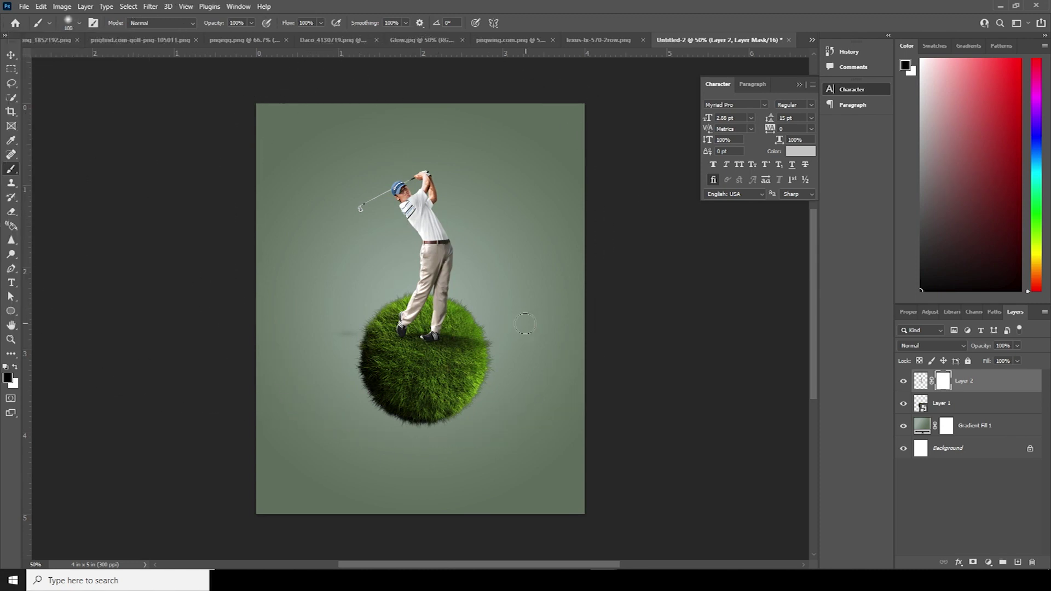
pyautogui.press(']')
pyautogui.press(']')
pyautogui.press(']')
# Paint black on the mask along the sphere's side and bottom, then select the grass sphere layer.
pyautogui.click(489, 345)
pyautogui.moveTo(329, 330)
pyautogui.mouseDown()
pyautogui.moveTo(343, 363)
pyautogui.moveTo(352, 337)
pyautogui.mouseUp()
pyautogui.moveTo(503, 318)
pyautogui.mouseDown()
pyautogui.moveTo(375, 387)
pyautogui.moveTo(453, 402)
pyautogui.moveTo(310, 422)
pyautogui.mouseUp()
pyautogui.click(10, 55)
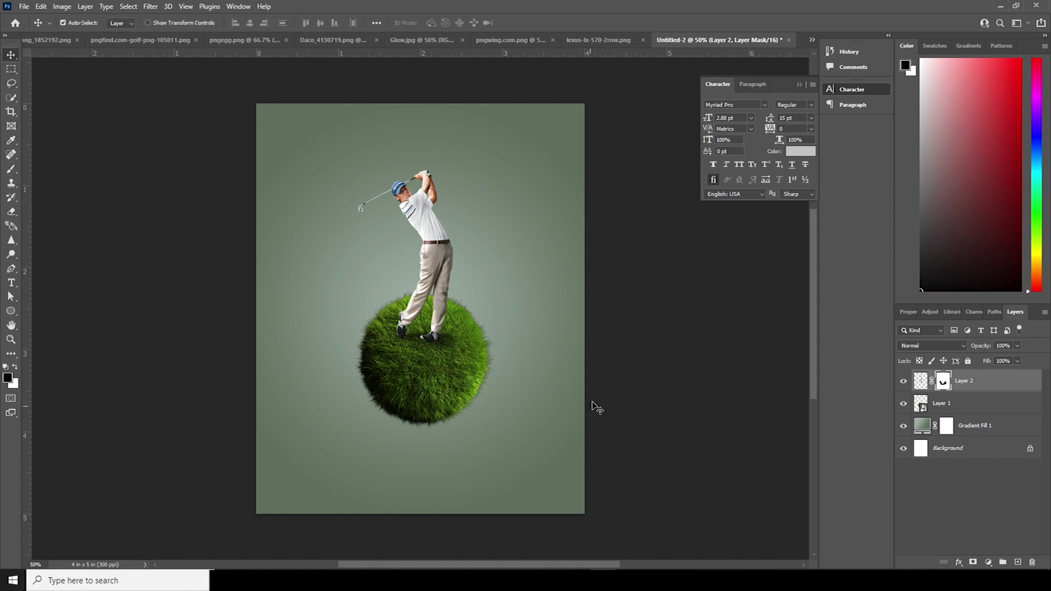
pyautogui.click(919, 404)
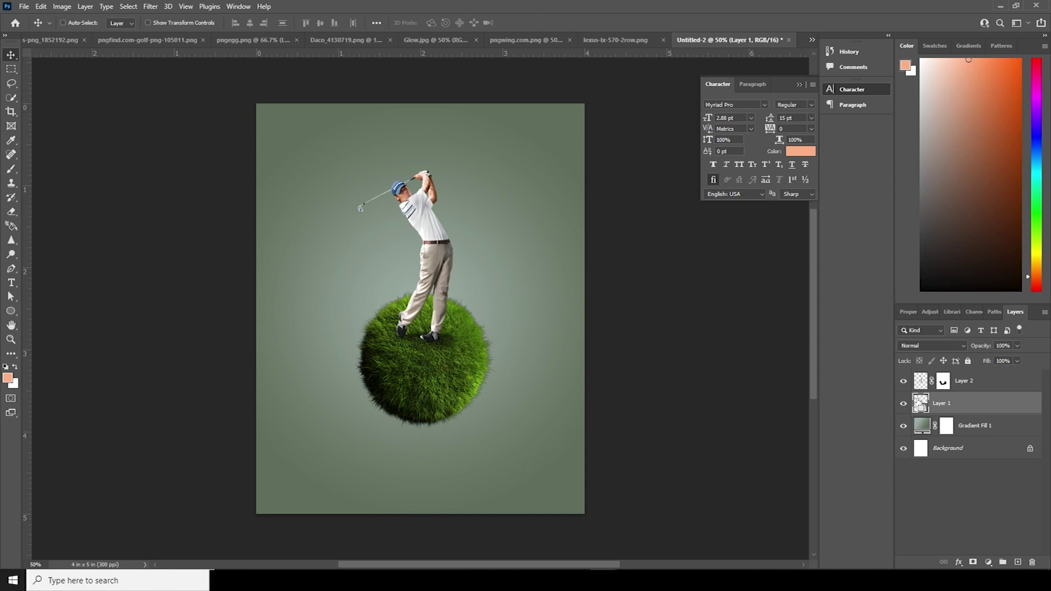
# Duplicate the grass sphere above the golfer and hide the copy with an inverted layer mask.
pyautogui.hotkey('ctrl', 'j')
pyautogui.moveTo(920, 404); pyautogui.dragTo(924, 383)
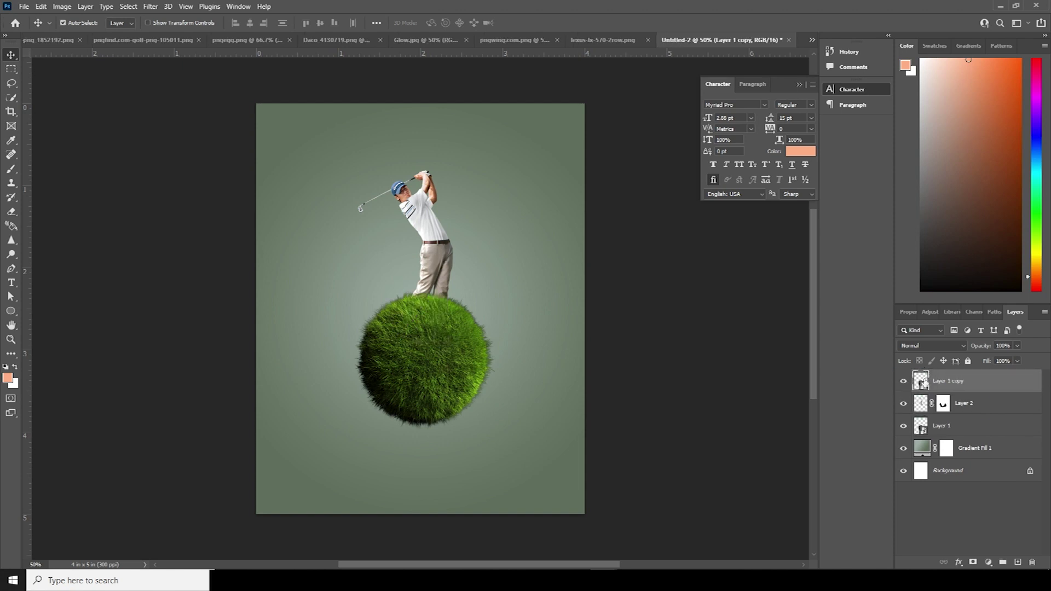
pyautogui.click(972, 562)
pyautogui.hotkey('ctrl', 'i')
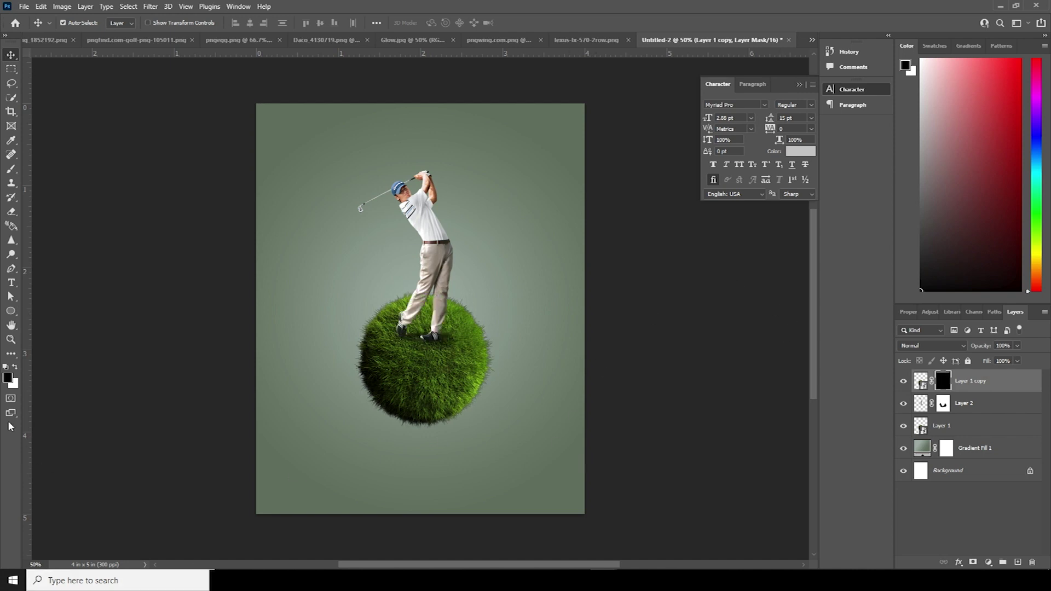
pyautogui.click(14, 366)
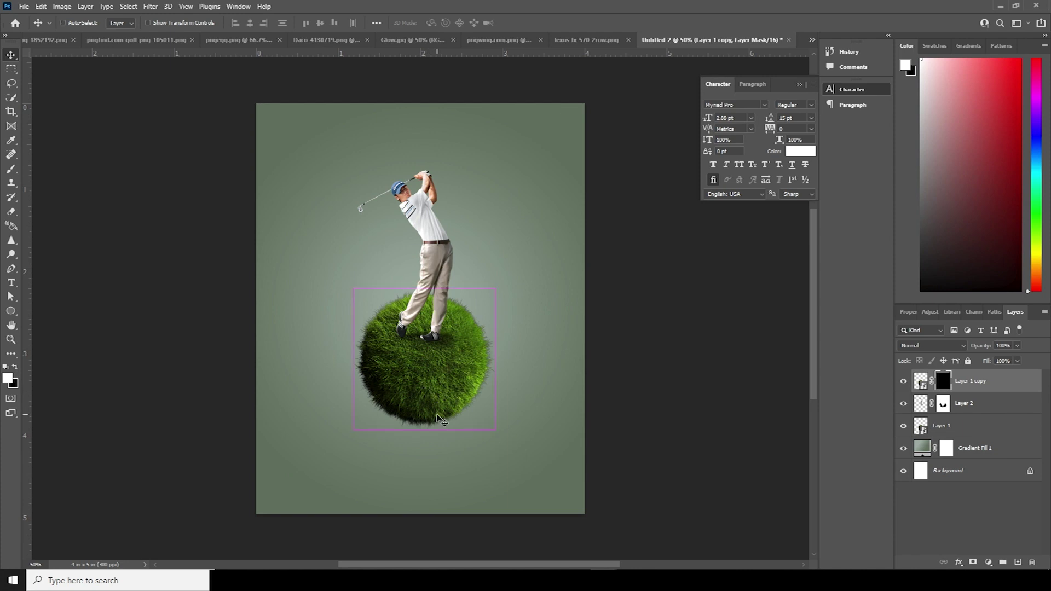
# Prepare a 35 px black brush at 100% zoom, then drag the golf bag into the poster.
pyautogui.hotkey('ctrl', '1')
pyautogui.press('b')
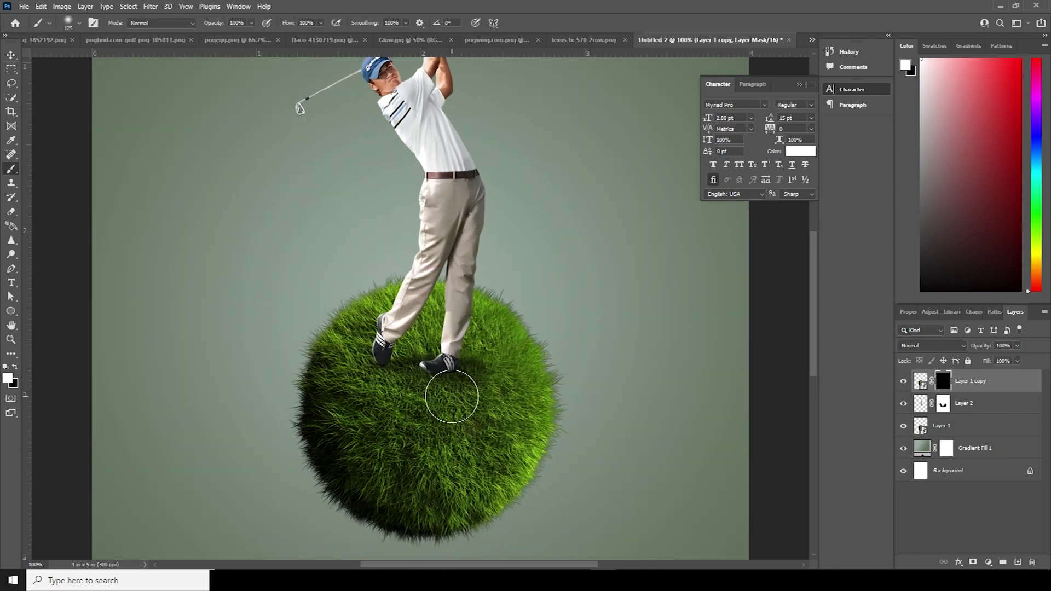
pyautogui.press('[')
pyautogui.press('[')
pyautogui.press('[')
pyautogui.press('[')
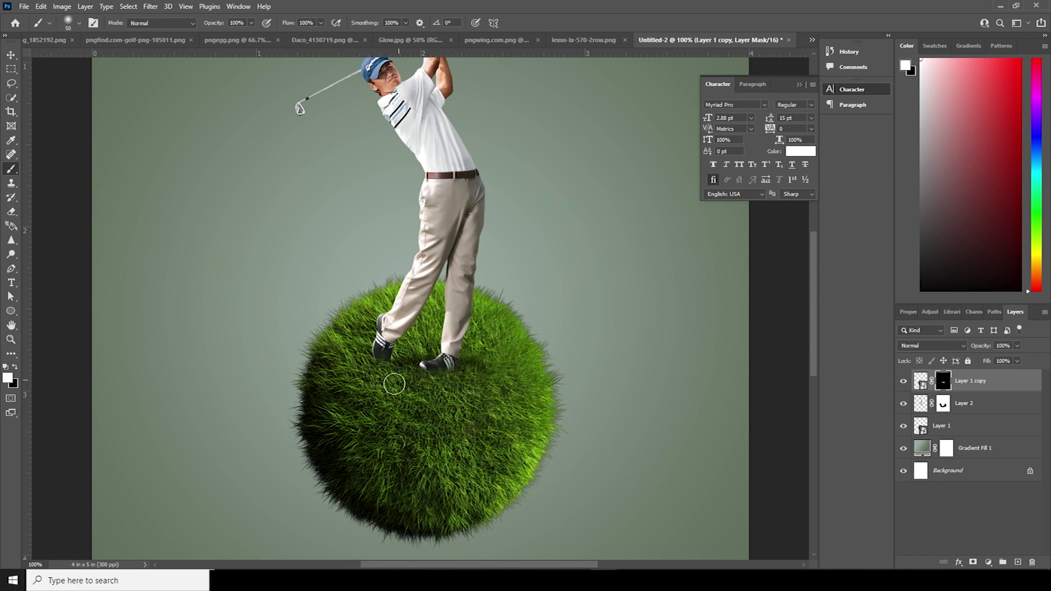
pyautogui.press('[')
pyautogui.press('[')
pyautogui.press('[')
pyautogui.press('[')
pyautogui.press('[')
pyautogui.press('x')
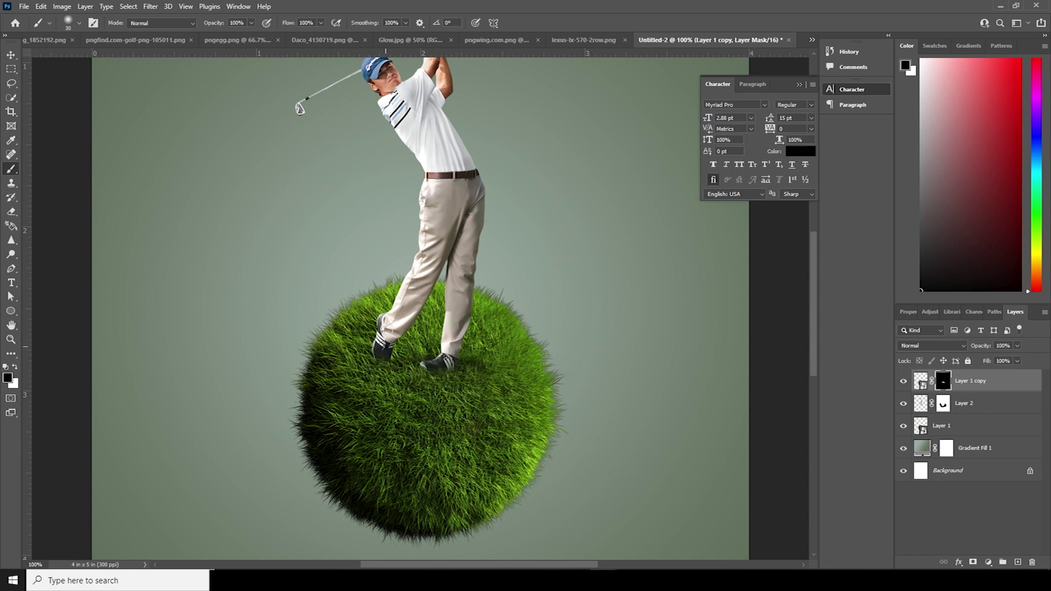
pyautogui.hotkey('ctrl', '-')
pyautogui.hotkey('ctrl', '-')
pyautogui.hotkey('ctrl', '-')
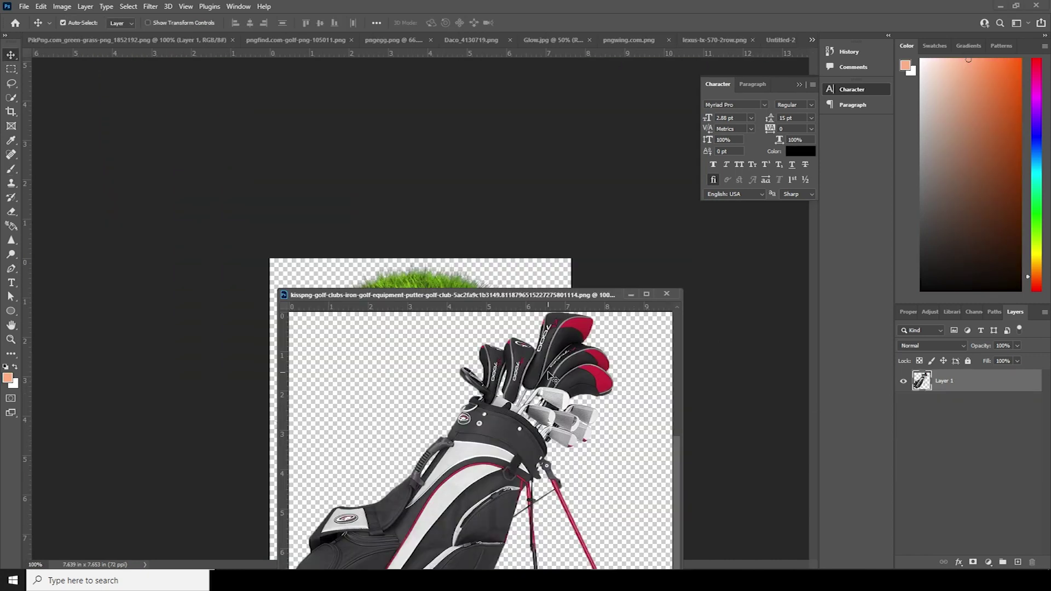
pyautogui.moveTo(555, 365); pyautogui.dragTo(495, 215)
# Accept the golf bag as Layer 3, minimize its source window, and move the layer lower.
pyautogui.click(513, 222)
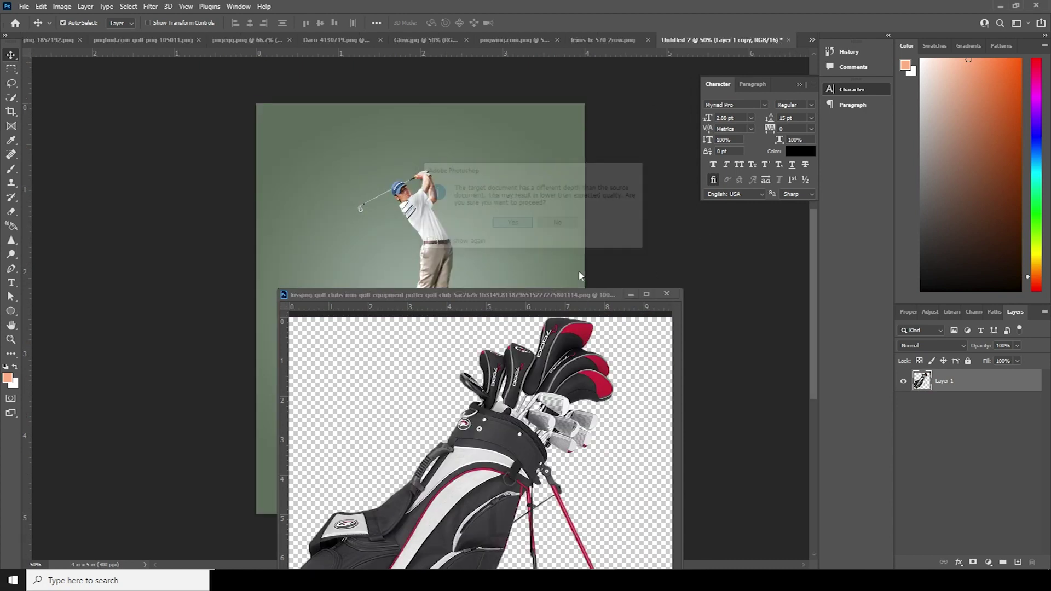
pyautogui.click(630, 295)
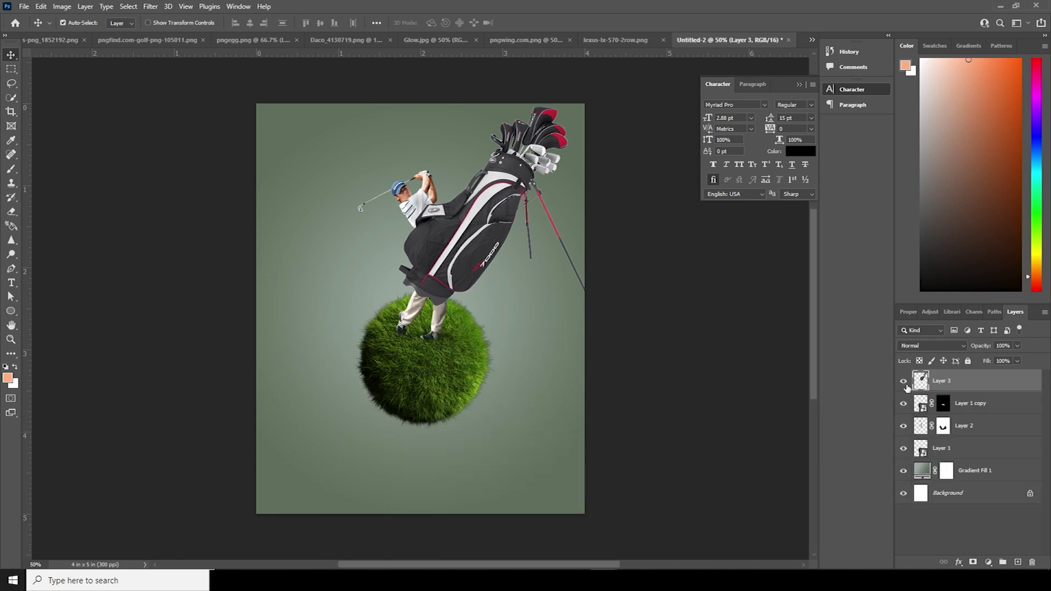
pyautogui.moveTo(924, 387); pyautogui.dragTo(930, 452)
# Scale the golf bag to about 48%, tilt it 7.72° onto the sphere, and restack it above Layer 1.
pyautogui.hotkey('ctrl', 't')
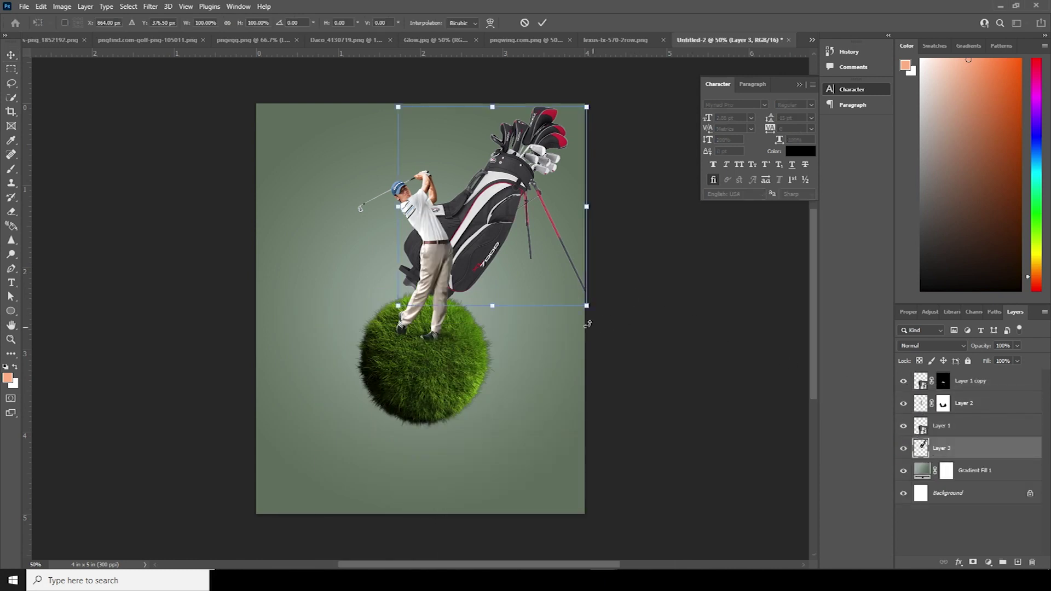
pyautogui.moveTo(583, 303); pyautogui.dragTo(548, 264)
pyautogui.moveTo(521, 205); pyautogui.dragTo(520, 252)
pyautogui.moveTo(516, 292); pyautogui.dragTo(514, 296)
pyautogui.moveTo(497, 219); pyautogui.dragTo(494, 237)
pyautogui.moveTo(471, 288); pyautogui.dragTo(474, 291)
pyautogui.press('Return')
pyautogui.moveTo(927, 452); pyautogui.dragTo(939, 422)
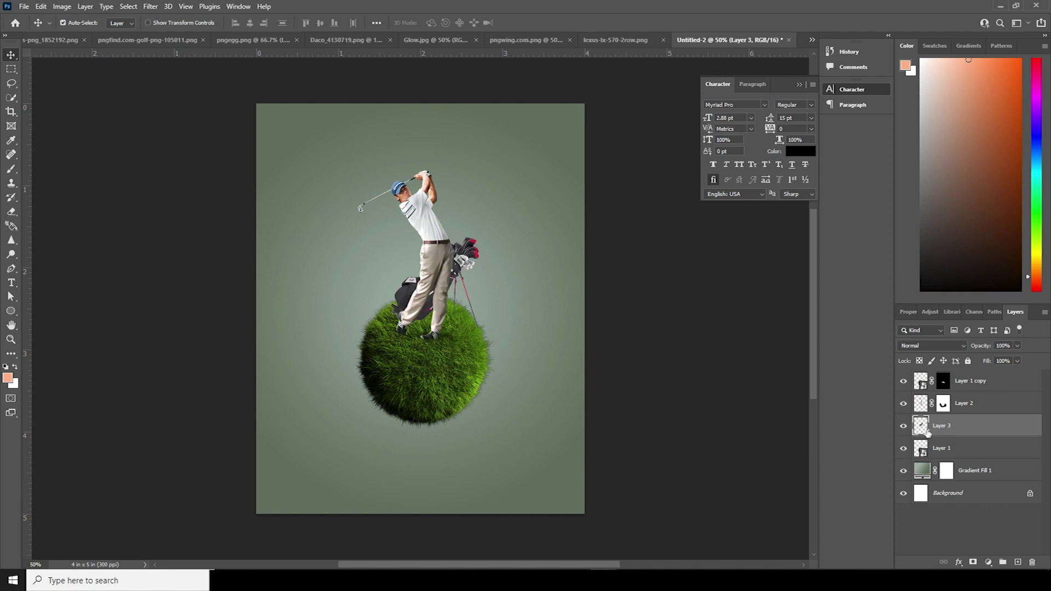
# Duplicate the grass sphere as Layer 1 copy 2 with an inverted mask, placed below Layer 2.
pyautogui.click(943, 381)
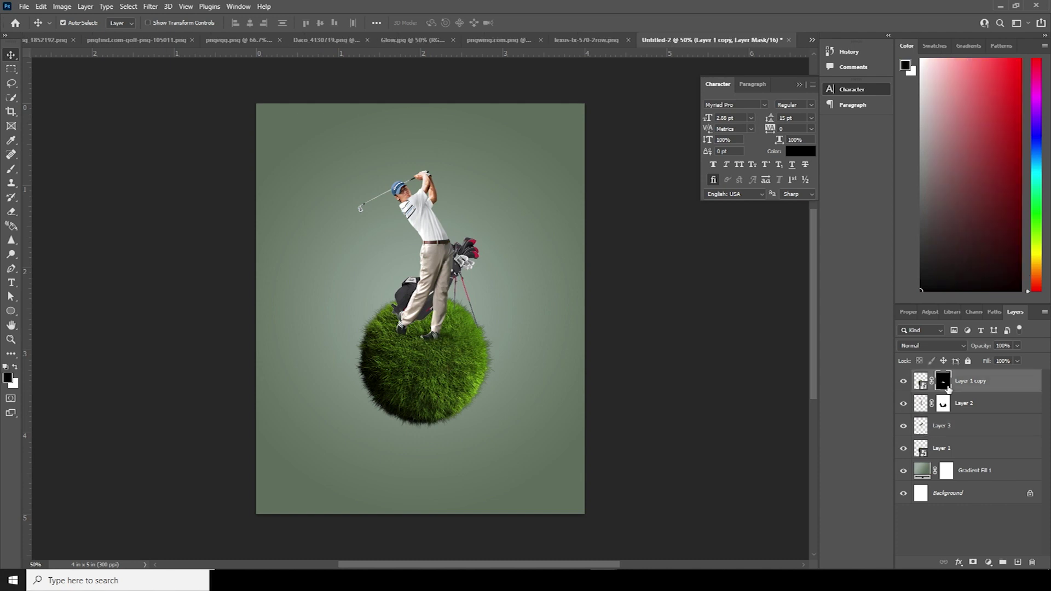
pyautogui.click(927, 451)
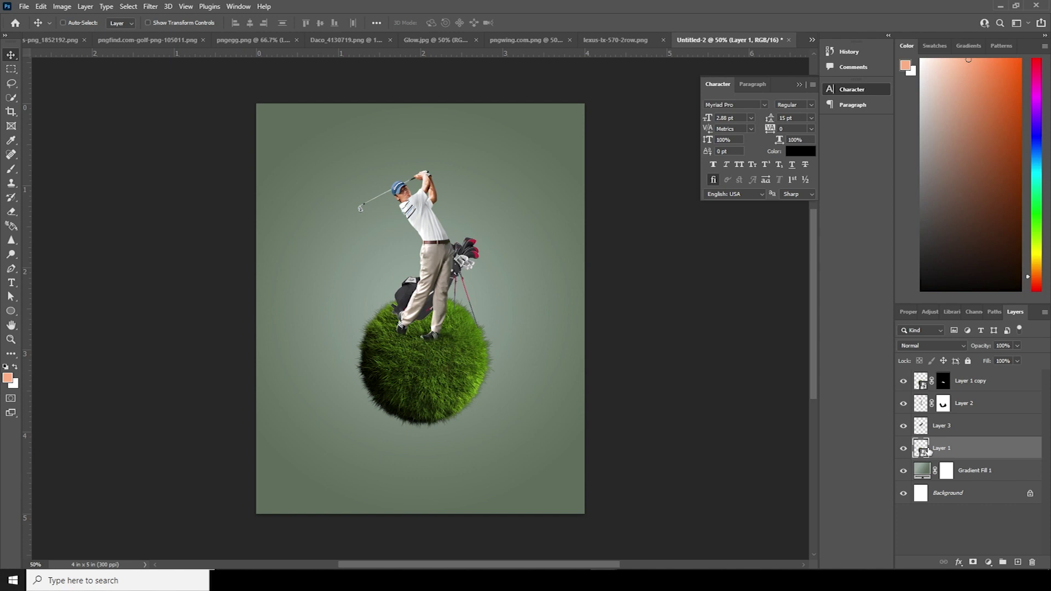
pyautogui.hotkey('ctrl', 'j')
pyautogui.moveTo(927, 449); pyautogui.dragTo(936, 401)
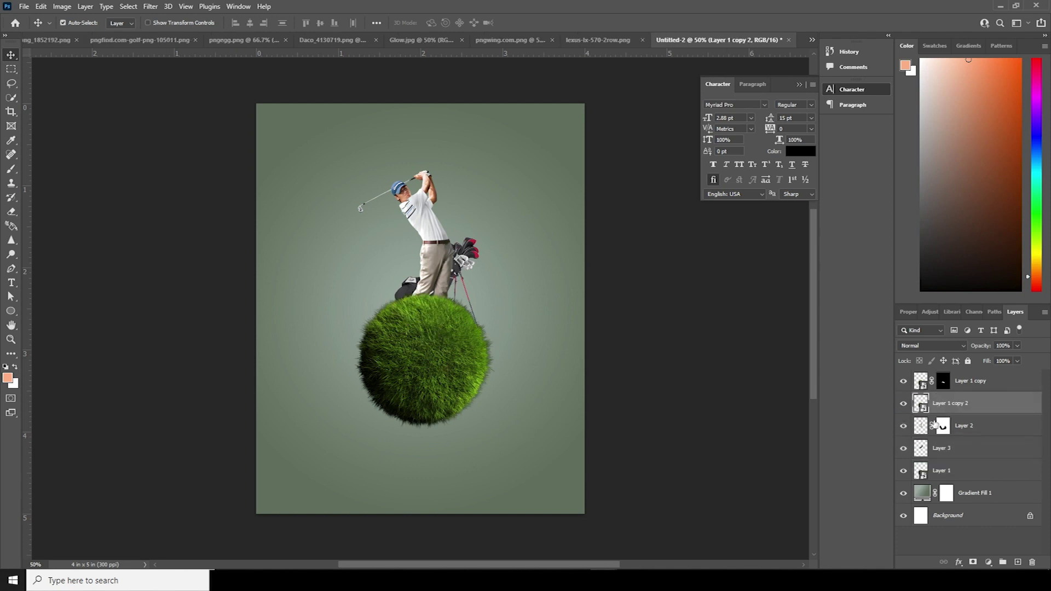
pyautogui.click(973, 562)
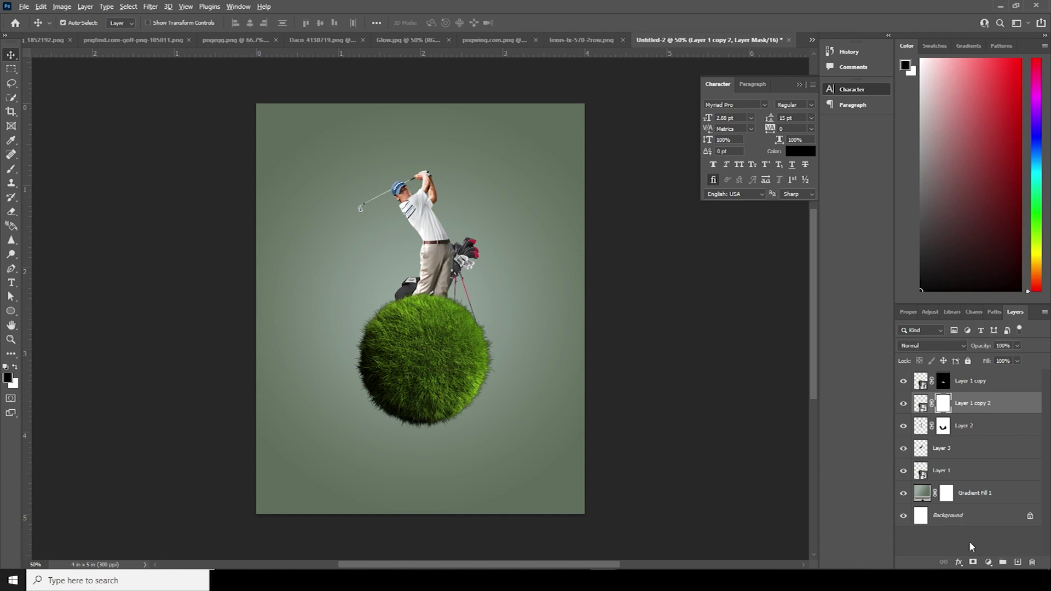
pyautogui.hotkey('ctrl', 'i')
pyautogui.moveTo(925, 409); pyautogui.dragTo(930, 438)
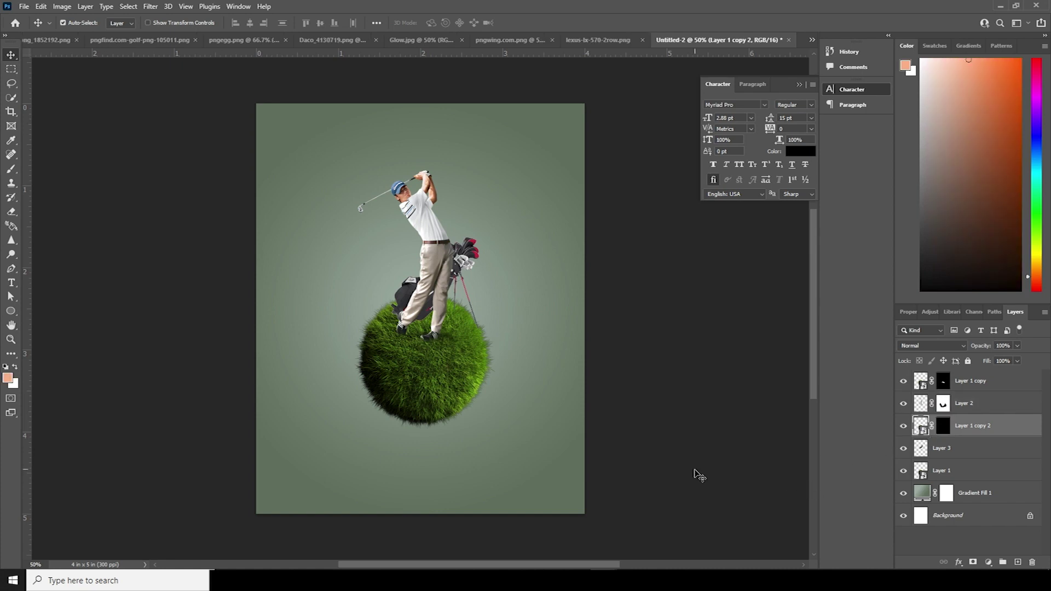
# Paint white with a 50 px brush on the mask to bring grass over the golfer's foot and bag legs.
pyautogui.hotkey('ctrl', '+')
pyautogui.hotkey('ctrl', '+')
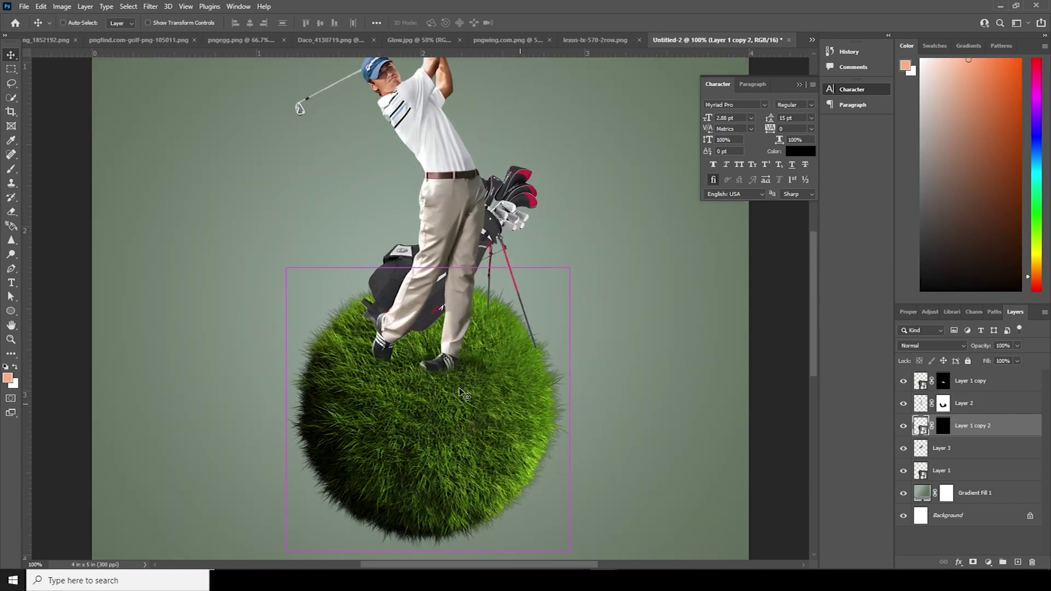
pyautogui.press('b')
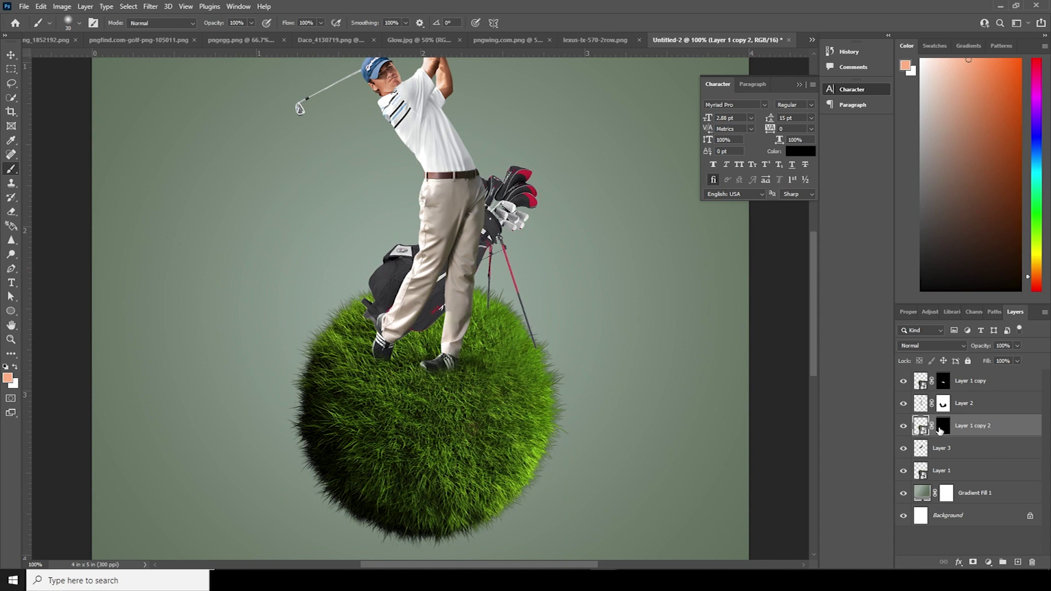
pyautogui.click(940, 430)
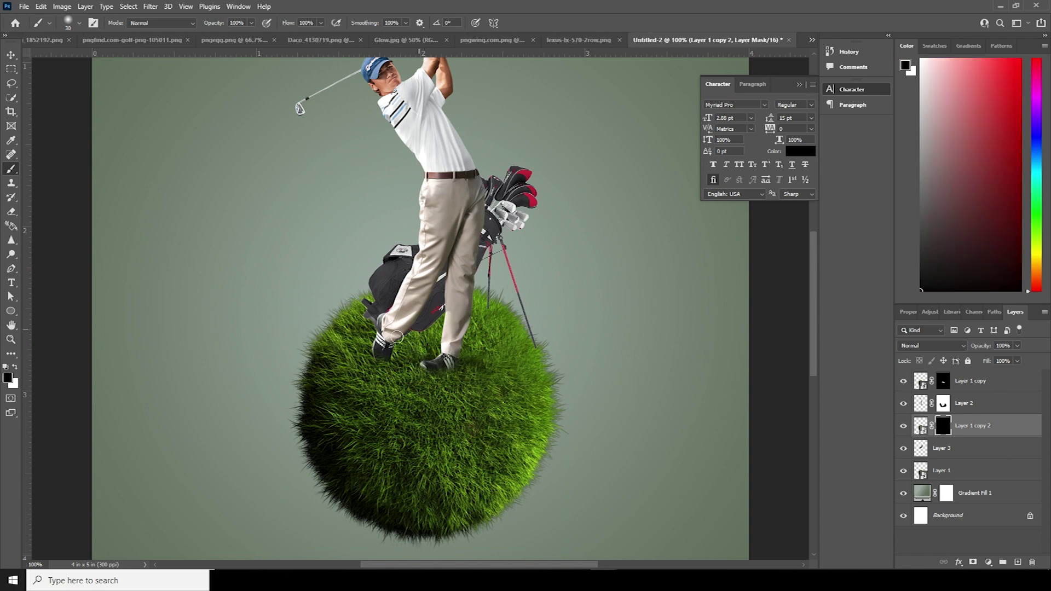
pyautogui.click(15, 366)
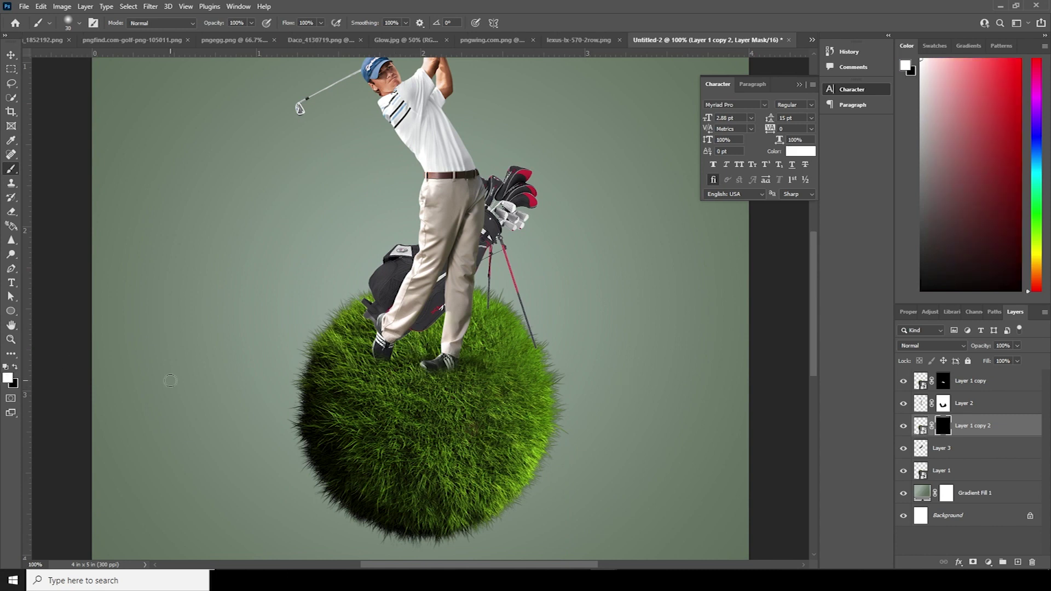
pyautogui.press(']')
pyautogui.press(']')
pyautogui.moveTo(388, 344)
pyautogui.mouseDown()
pyautogui.moveTo(359, 318)
pyautogui.moveTo(354, 331)
pyautogui.moveTo(378, 341)
pyautogui.mouseUp()
pyautogui.moveTo(520, 395)
pyautogui.mouseDown()
pyautogui.moveTo(536, 344)
pyautogui.moveTo(495, 347)
pyautogui.moveTo(486, 305)
pyautogui.moveTo(498, 348)
pyautogui.mouseUp()
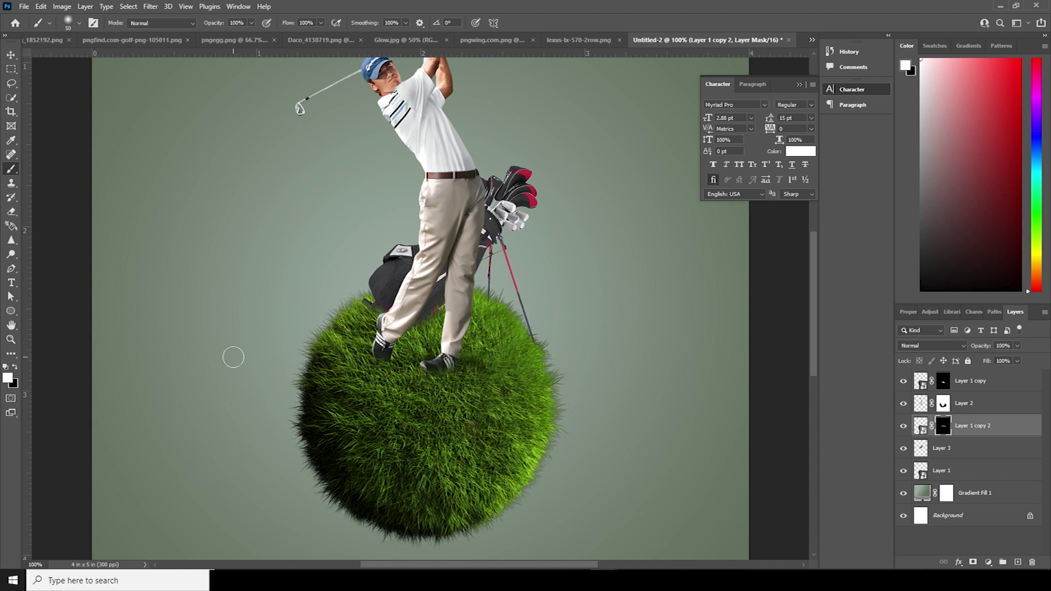
pyautogui.click(17, 367)
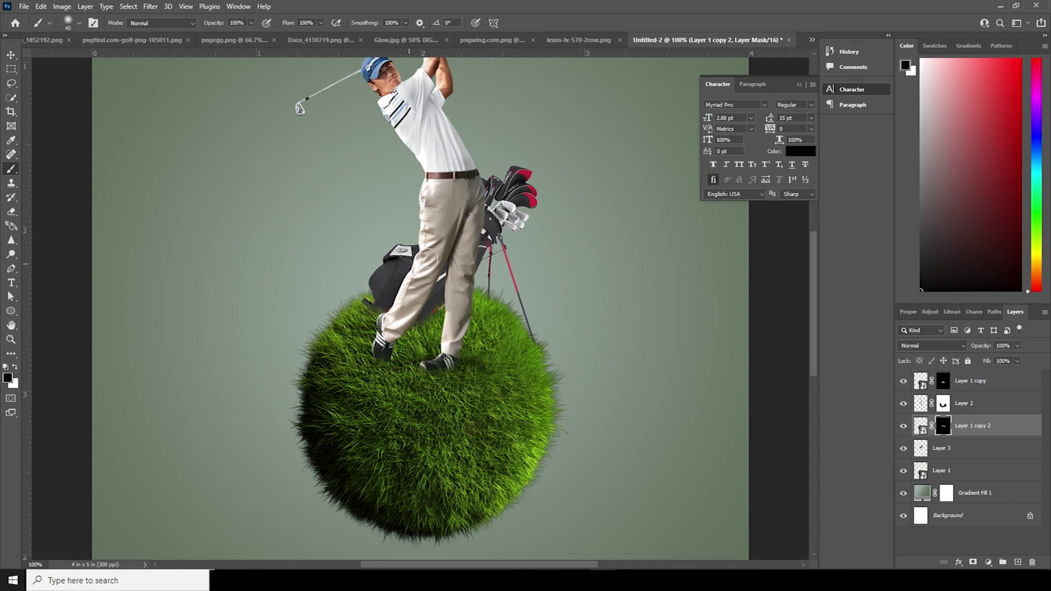
pyautogui.scroll(-3, 553, 287)
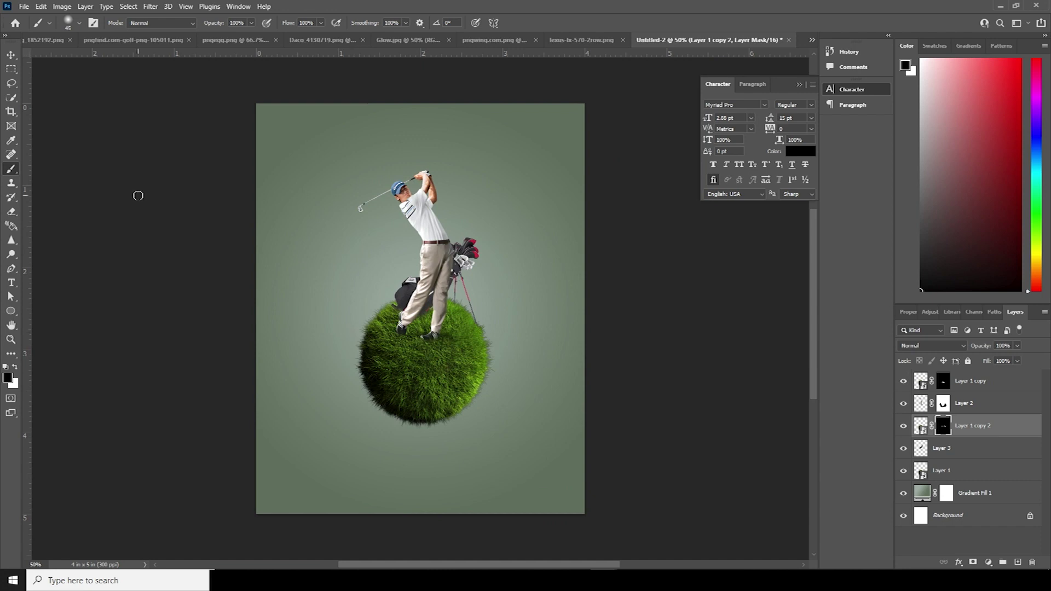
# Select the golfer layer, Layer 2, and open the Camera Raw Filter on it.
pyautogui.click(11, 55)
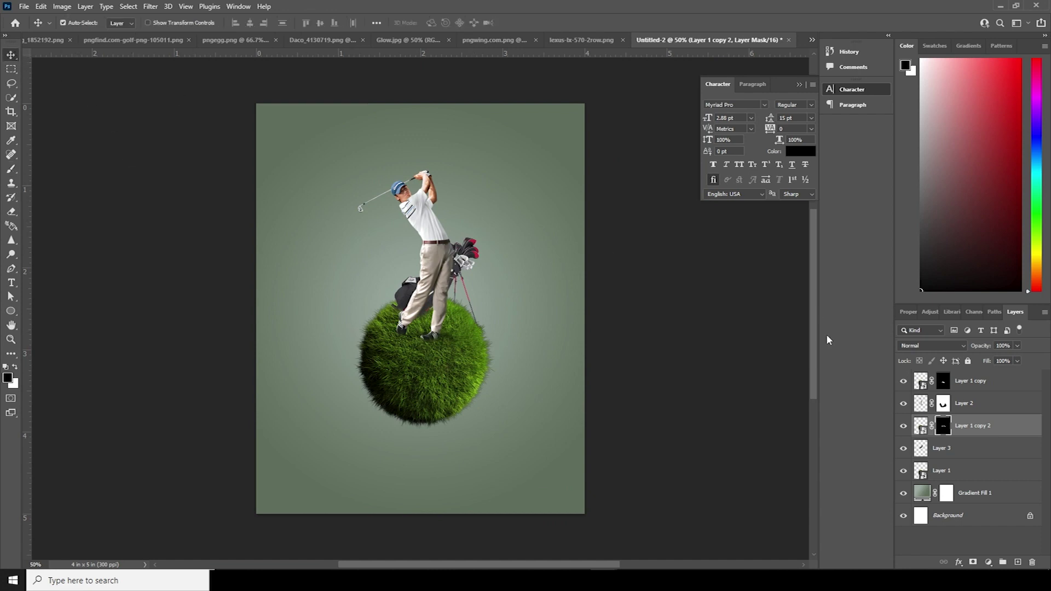
pyautogui.click(927, 382)
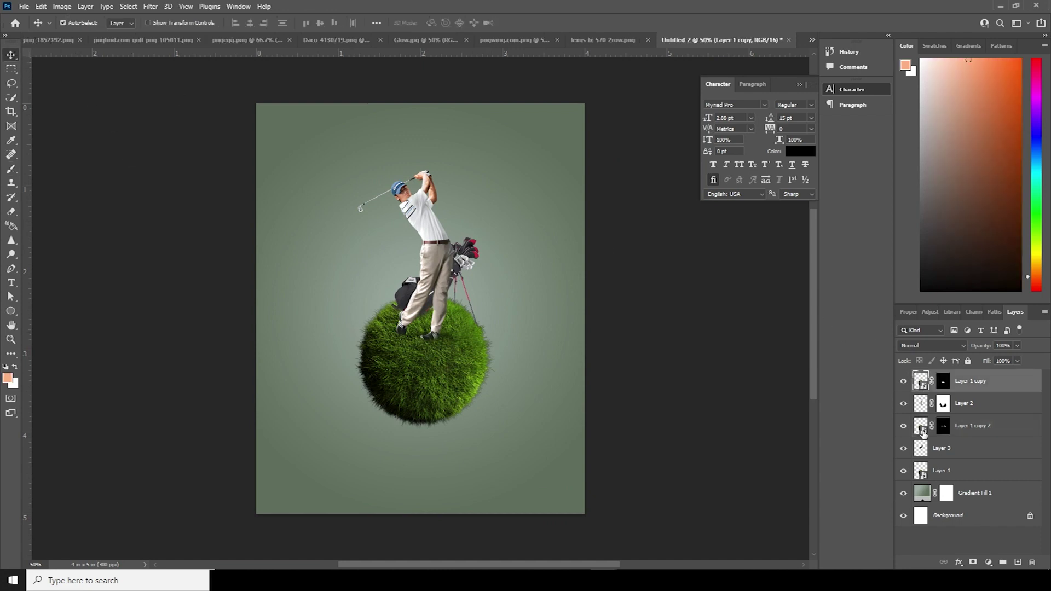
pyautogui.click(904, 404)
pyautogui.click(904, 404)
pyautogui.click(922, 403)
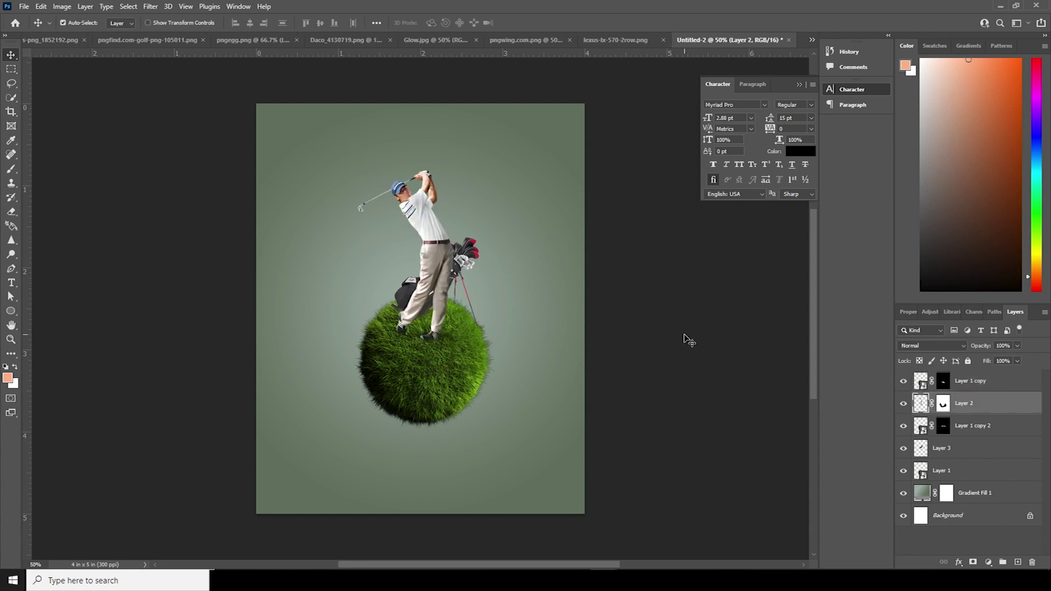
pyautogui.click(150, 6)
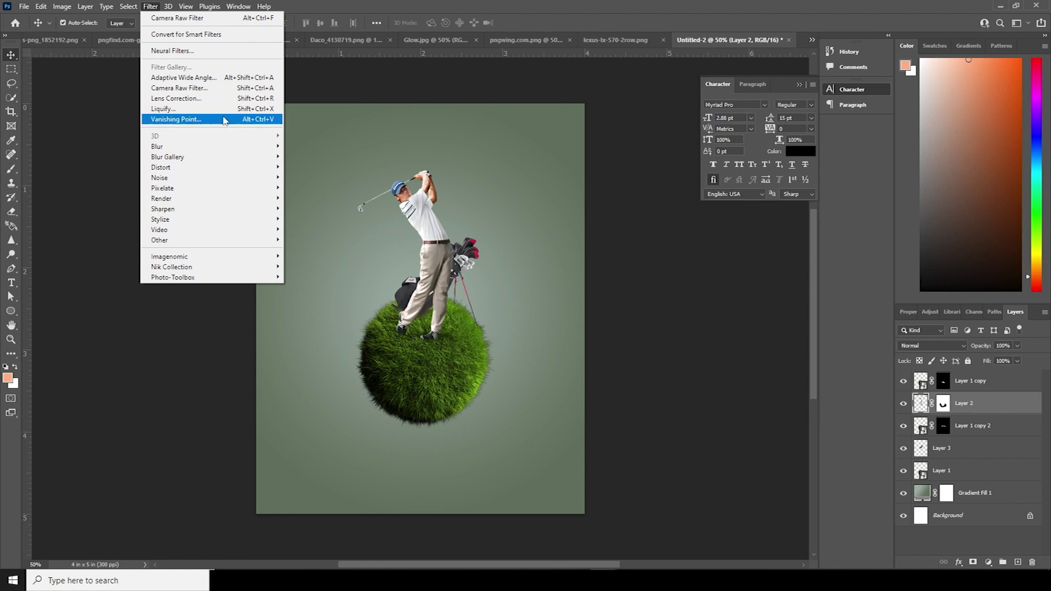
pyautogui.click(218, 88)
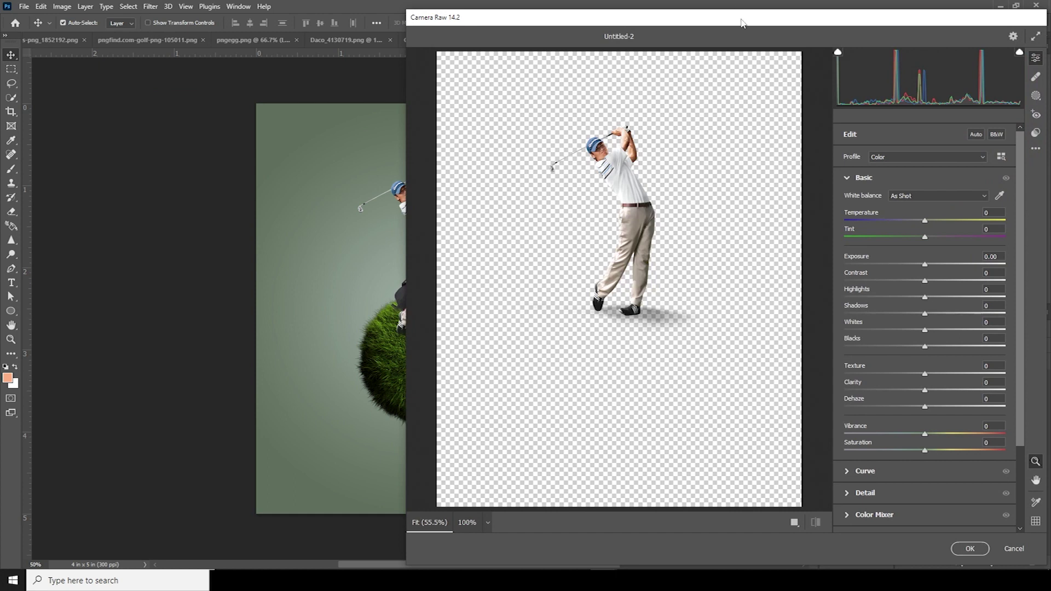
# Grade the golfer: exposure slightly down, highlights -90, shadows +24, texture +55, clarity +71, dehaze +29, vibrance -49.
pyautogui.moveTo(741, 22); pyautogui.dragTo(567, 17)
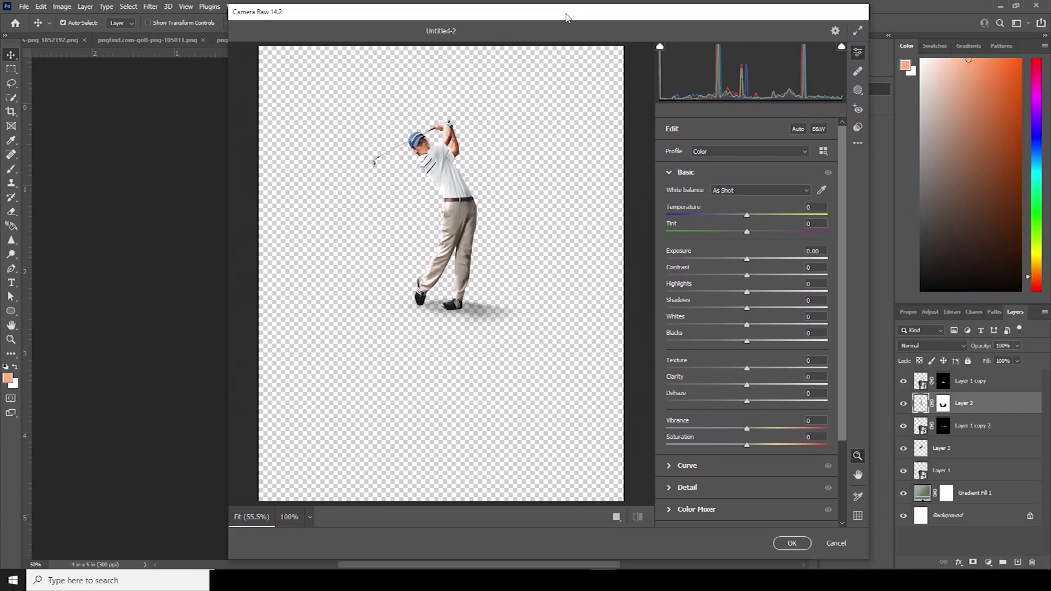
pyautogui.click(771, 307)
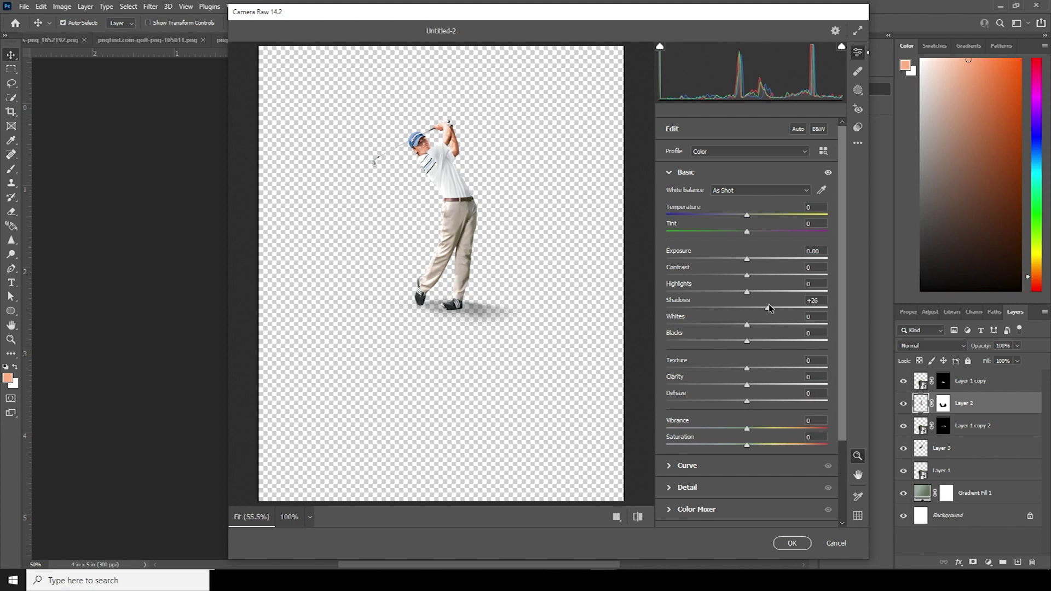
pyautogui.click(681, 291)
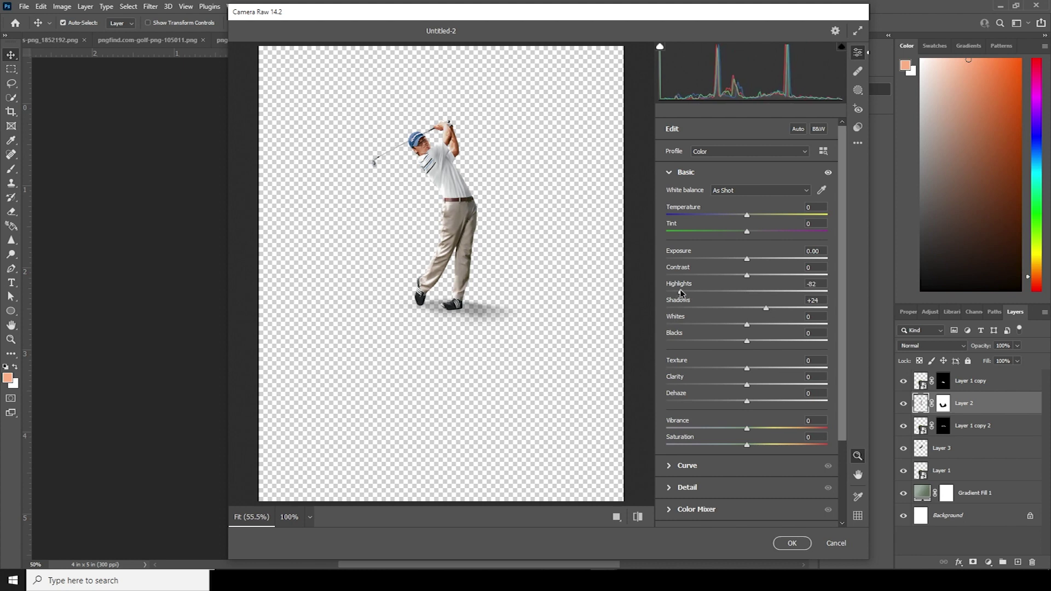
pyautogui.moveTo(686, 429); pyautogui.dragTo(714, 433)
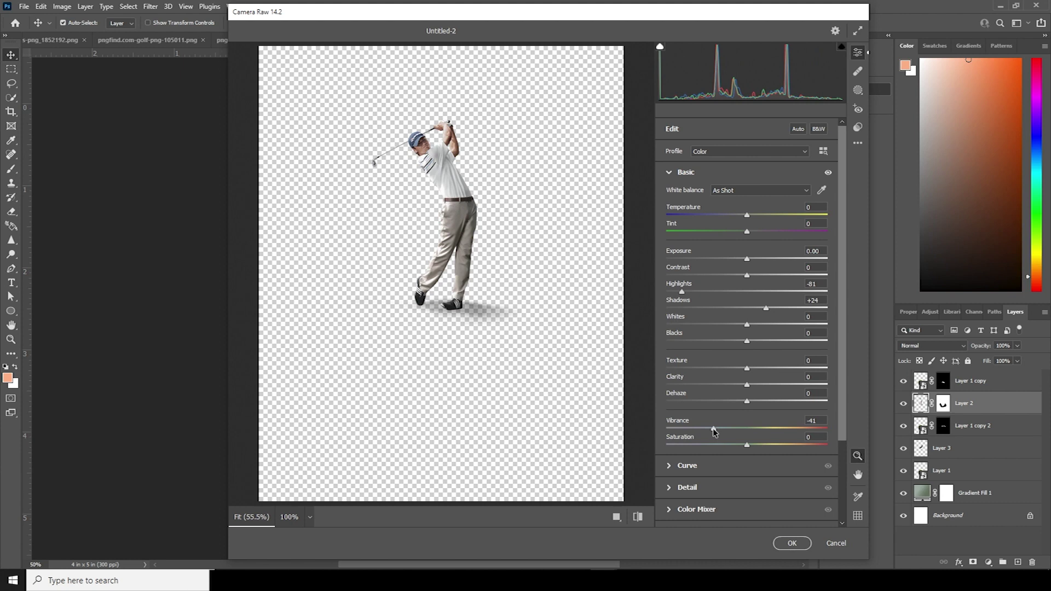
pyautogui.click(804, 385)
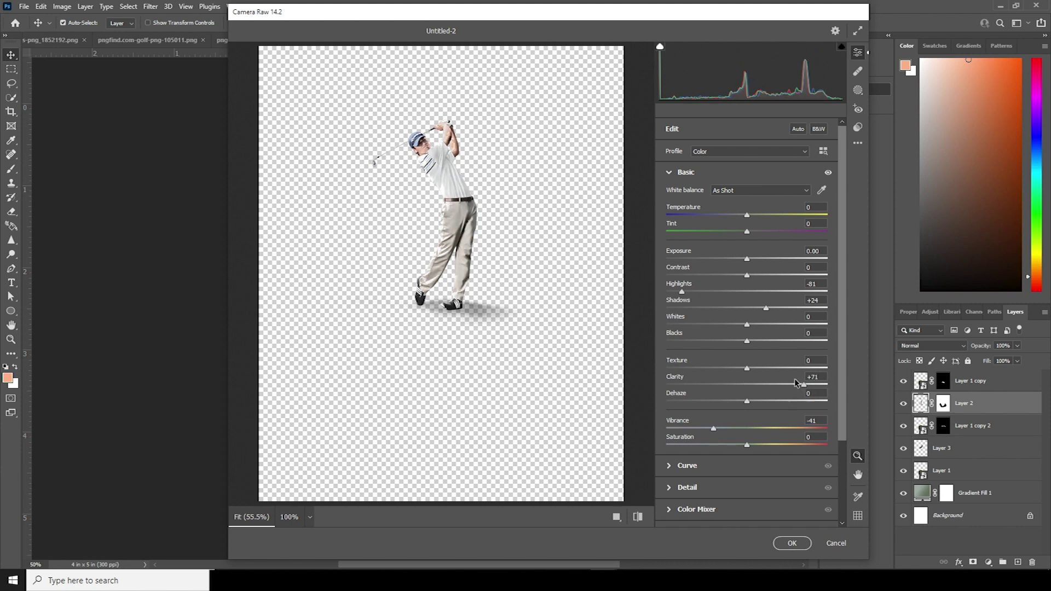
pyautogui.click(781, 368)
pyautogui.moveTo(770, 407); pyautogui.dragTo(770, 403)
pyautogui.click(705, 429)
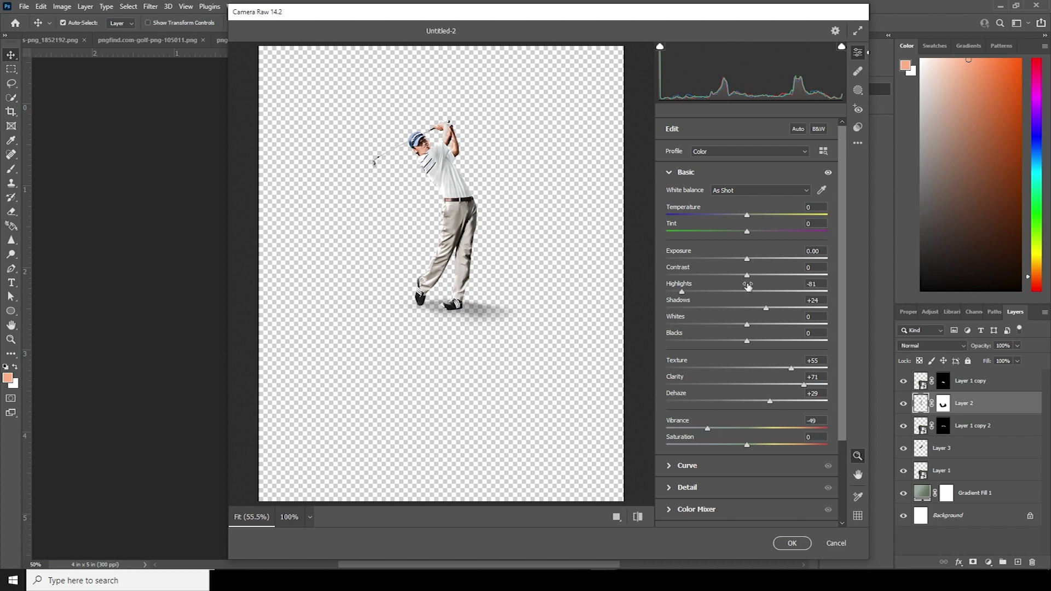
pyautogui.click(676, 293)
pyautogui.moveTo(743, 258); pyautogui.dragTo(744, 261)
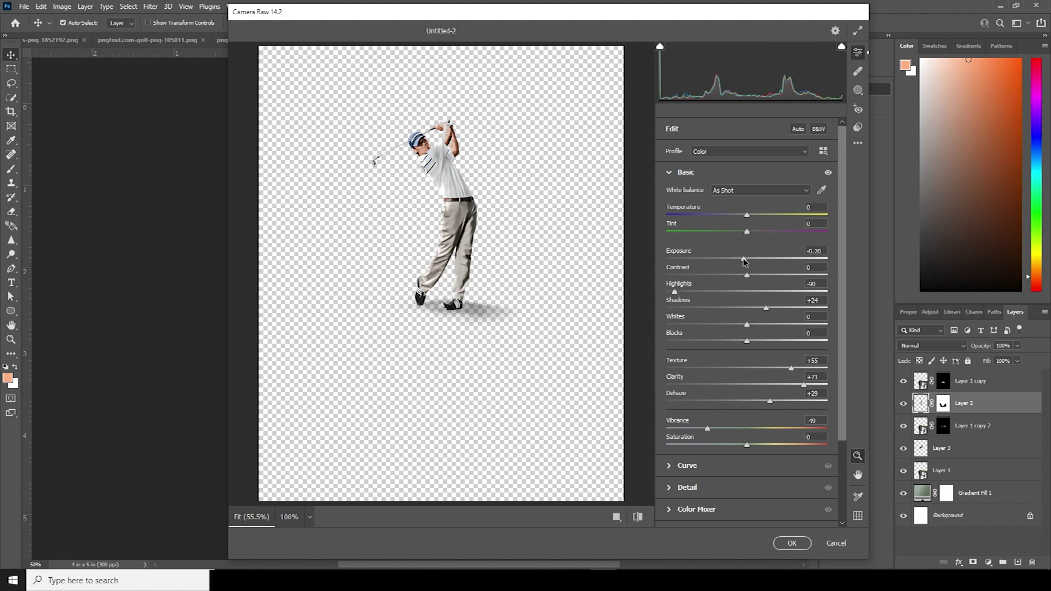
pyautogui.click(793, 543)
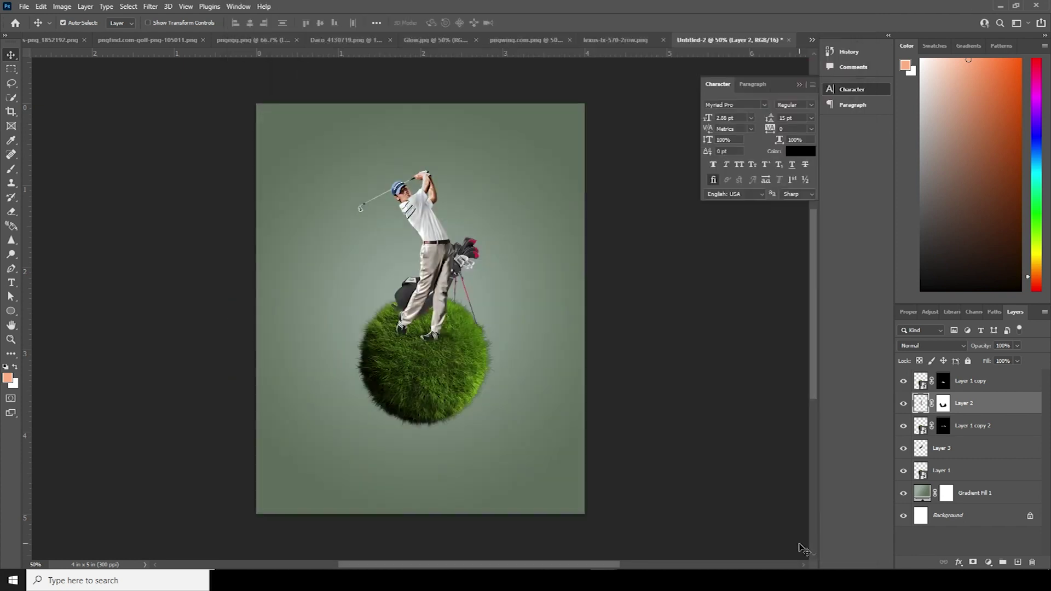
# Find the grass ball's layer by toggling visibility and make Layer 1 active.
pyautogui.click(470, 331)
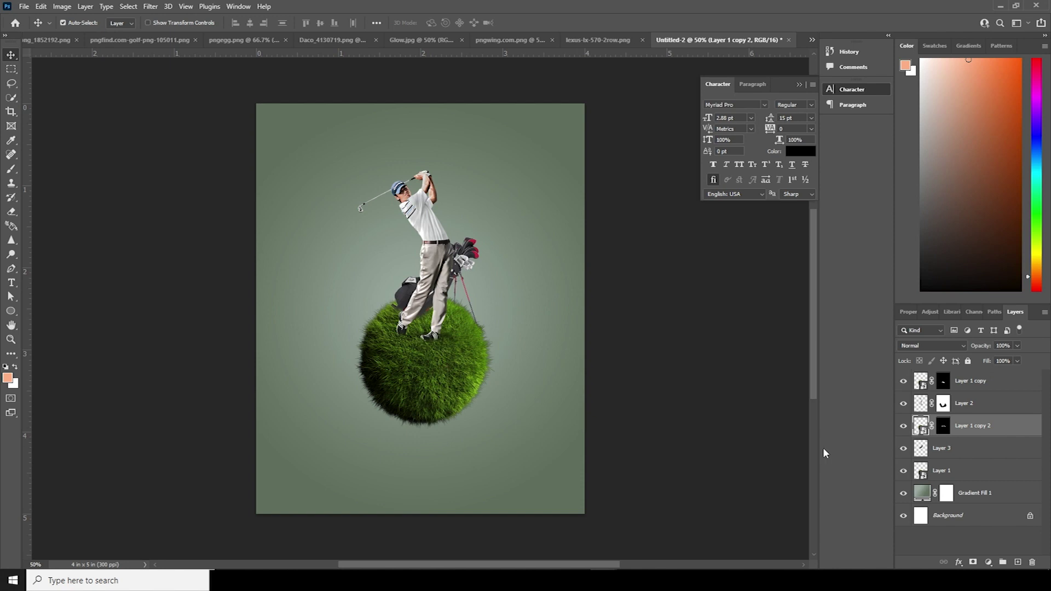
pyautogui.click(903, 470)
pyautogui.click(903, 470)
pyautogui.click(931, 470)
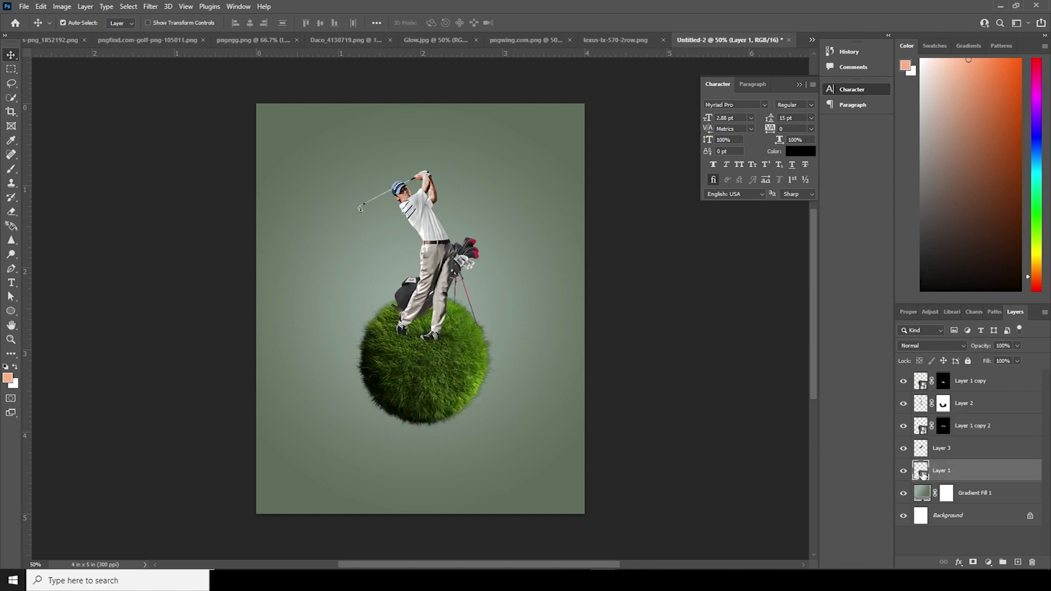
# Apply the golfer's previous Camera Raw settings to Layer 1, with Clarity +33 and Texture +28.
pyautogui.click(151, 7)
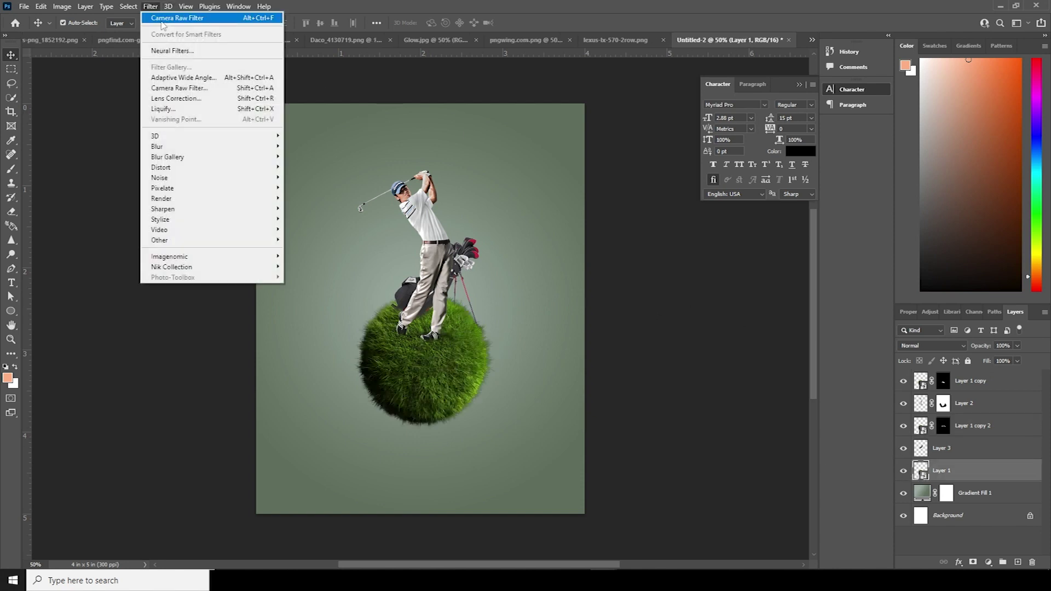
pyautogui.click(181, 88)
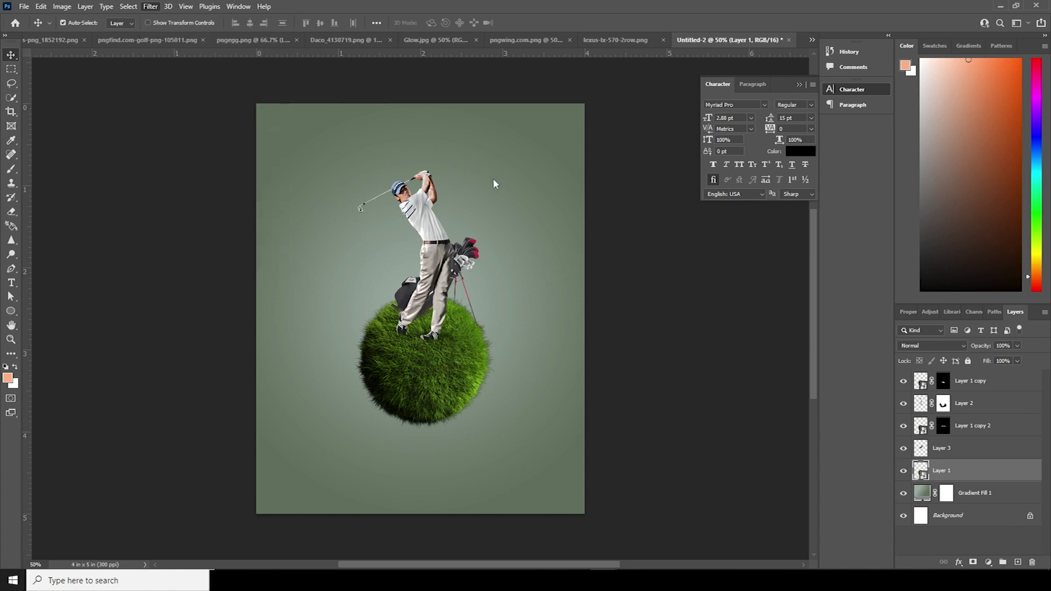
pyautogui.click(858, 143)
pyautogui.click(870, 187)
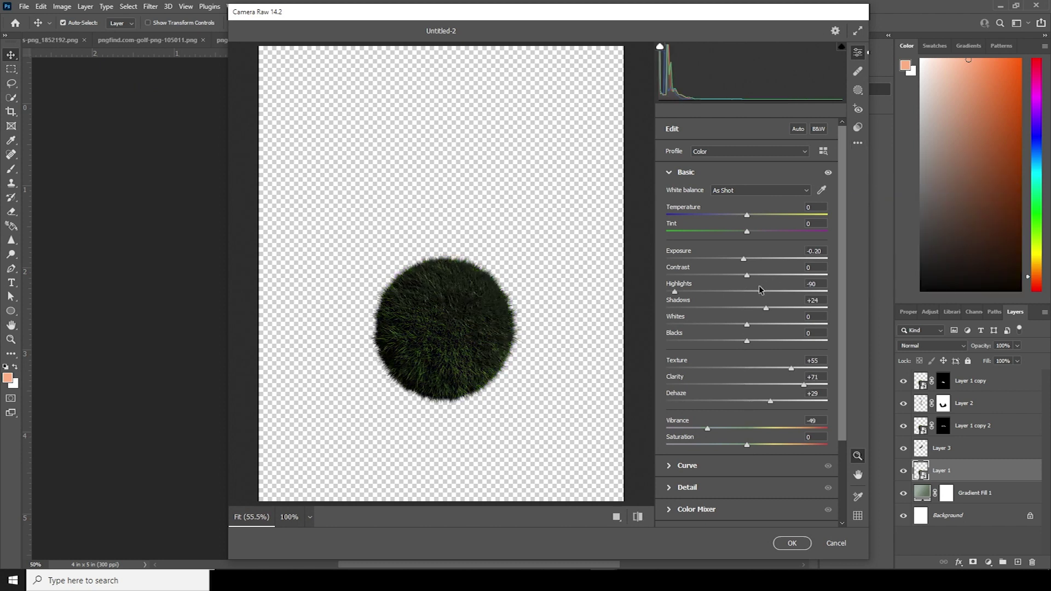
pyautogui.moveTo(778, 383); pyautogui.dragTo(769, 369)
pyautogui.click(773, 386)
pyautogui.click(826, 249)
pyautogui.press('Return')
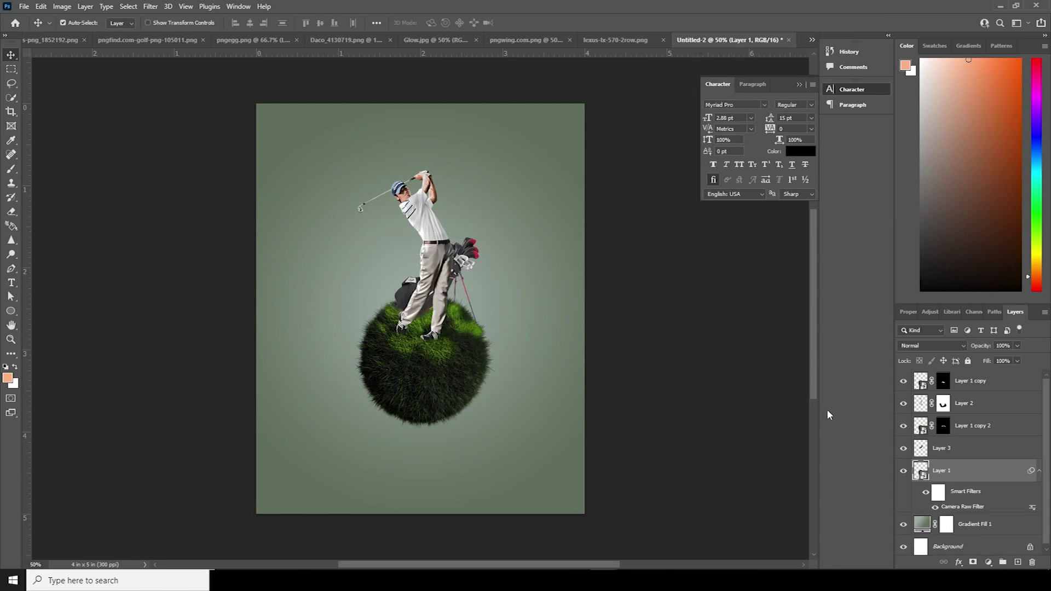
# Give Layer 1 copy 2 the previous Camera Raw settings as a filter.
pyautogui.click(935, 451)
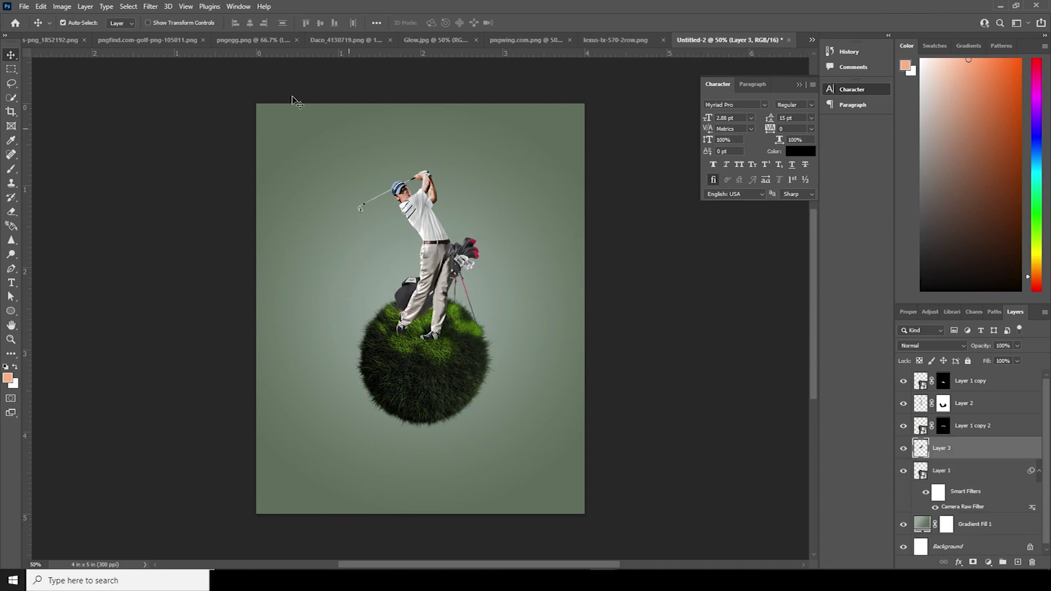
pyautogui.click(150, 7)
pyautogui.click(186, 18)
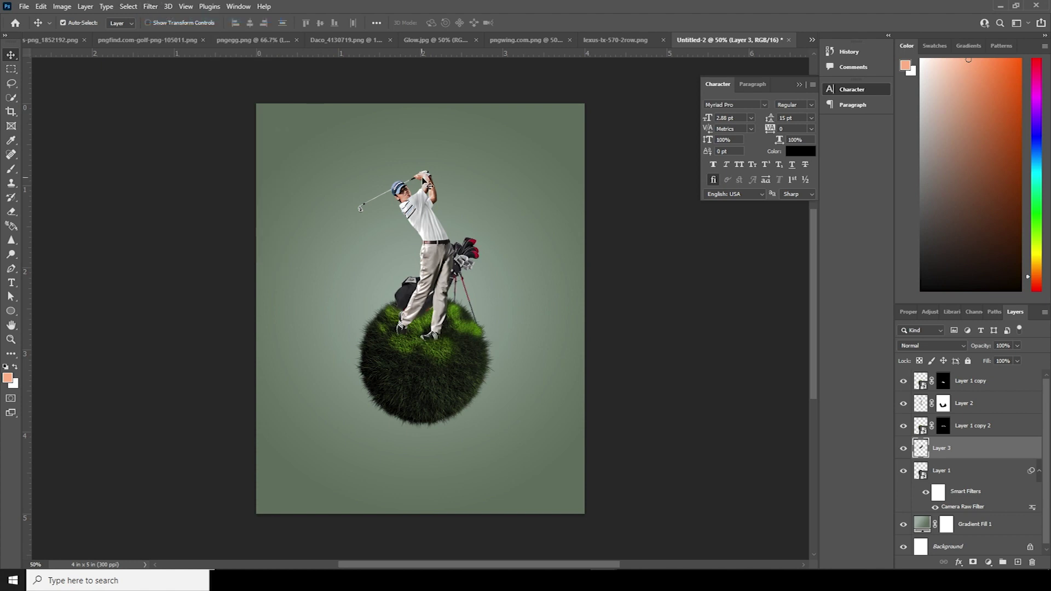
pyautogui.click(924, 429)
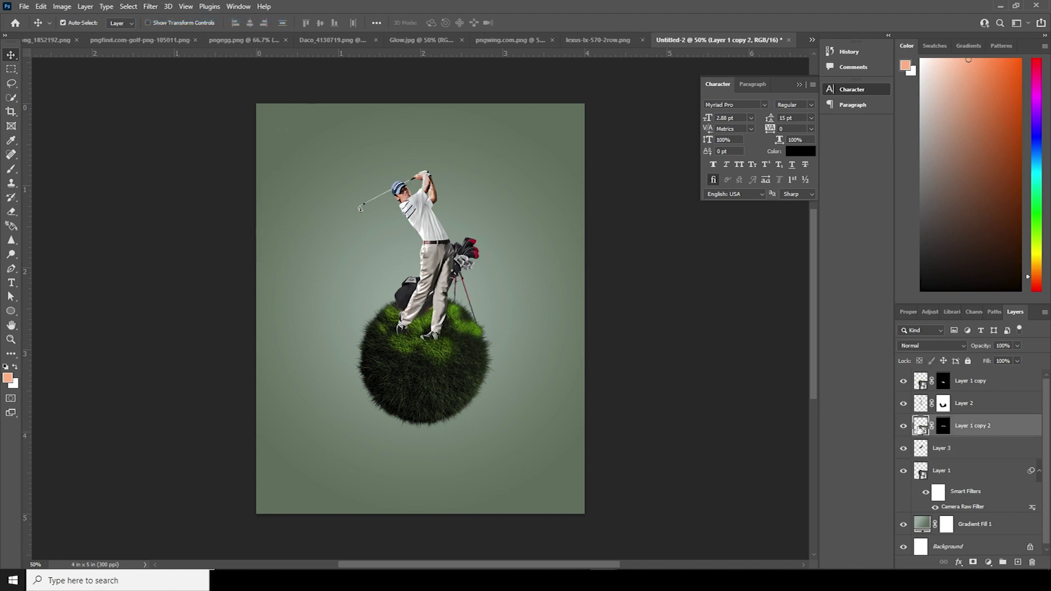
pyautogui.click(904, 427)
pyautogui.click(903, 427)
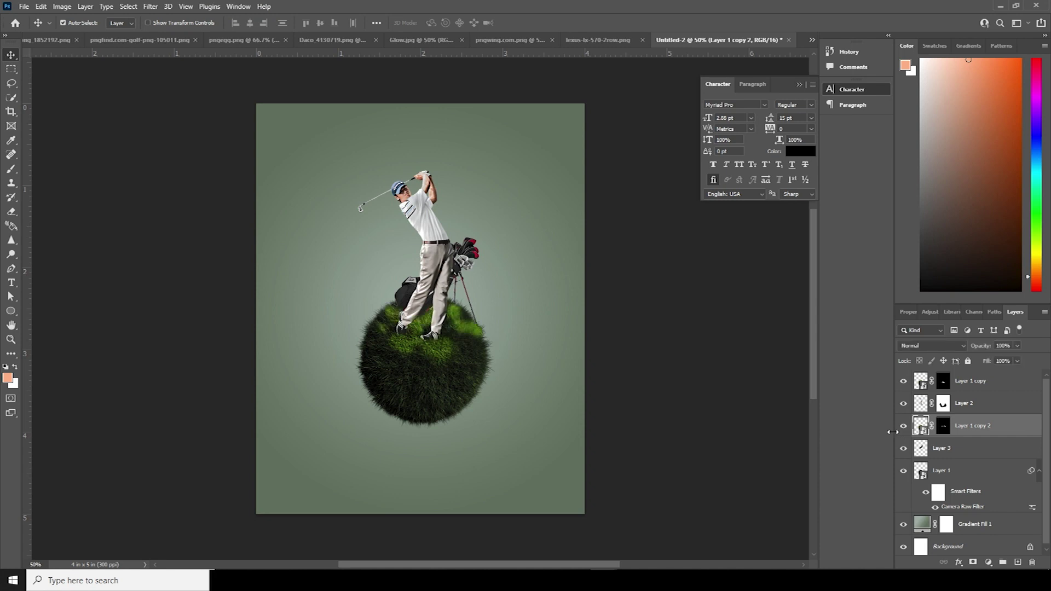
pyautogui.click(151, 6)
pyautogui.click(166, 20)
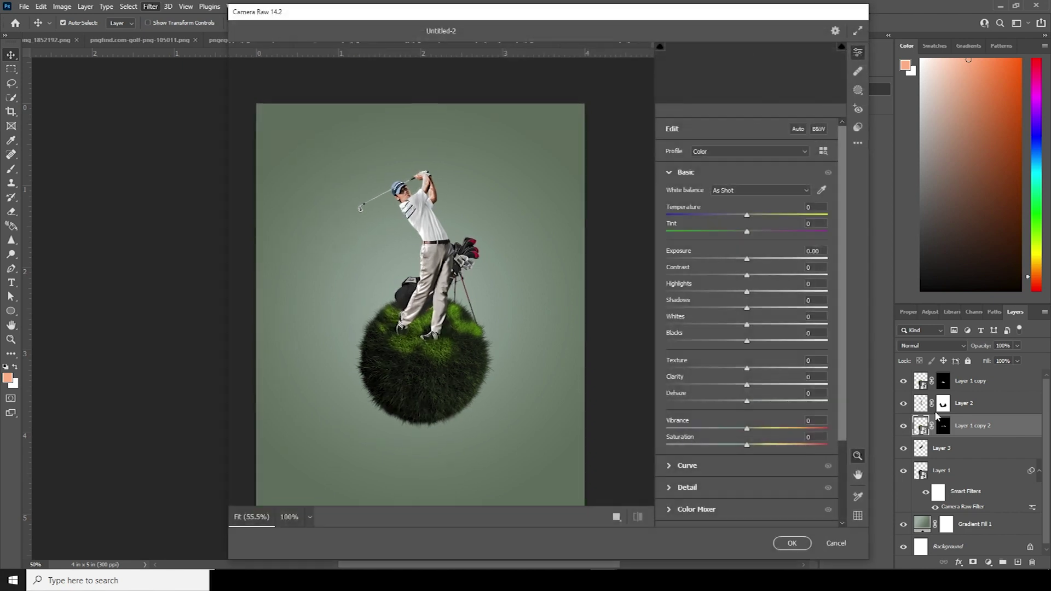
pyautogui.click(858, 143)
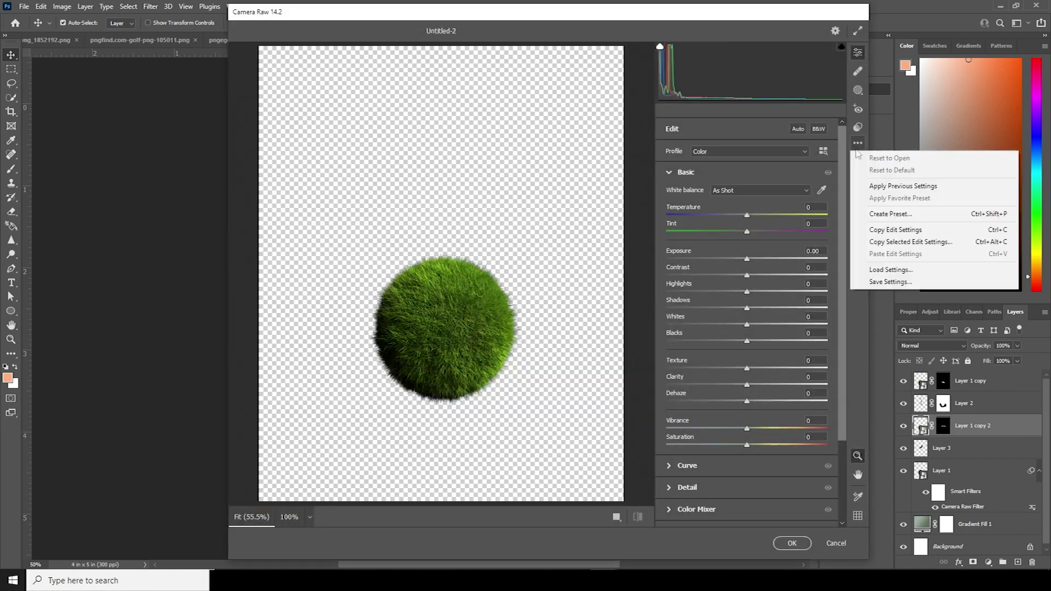
pyautogui.click(881, 182)
pyautogui.click(786, 541)
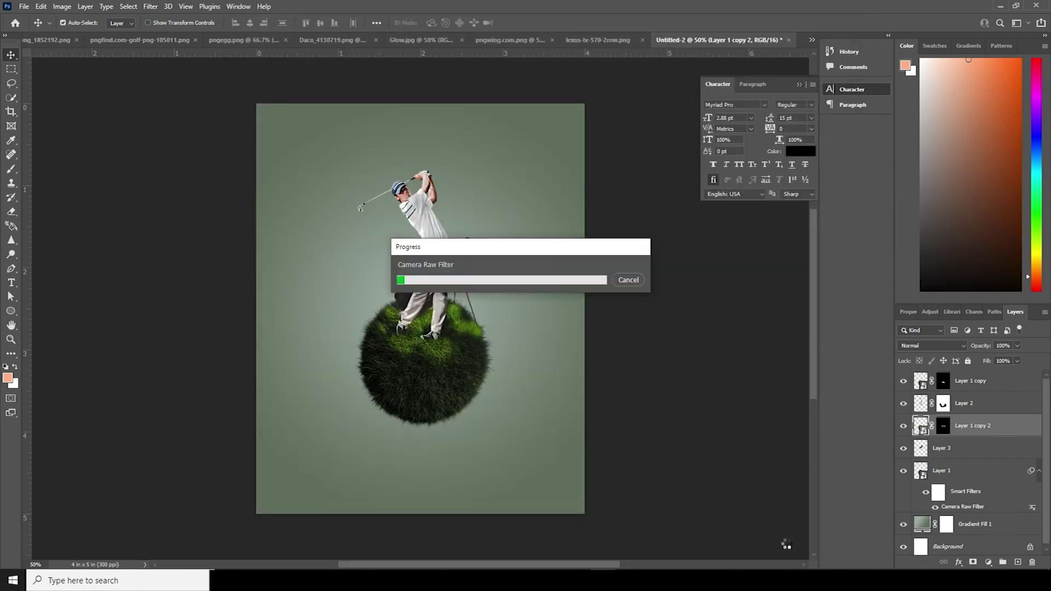
# Apply the same previous Camera Raw grade to the Layer 1 copy grass patch.
pyautogui.click(923, 384)
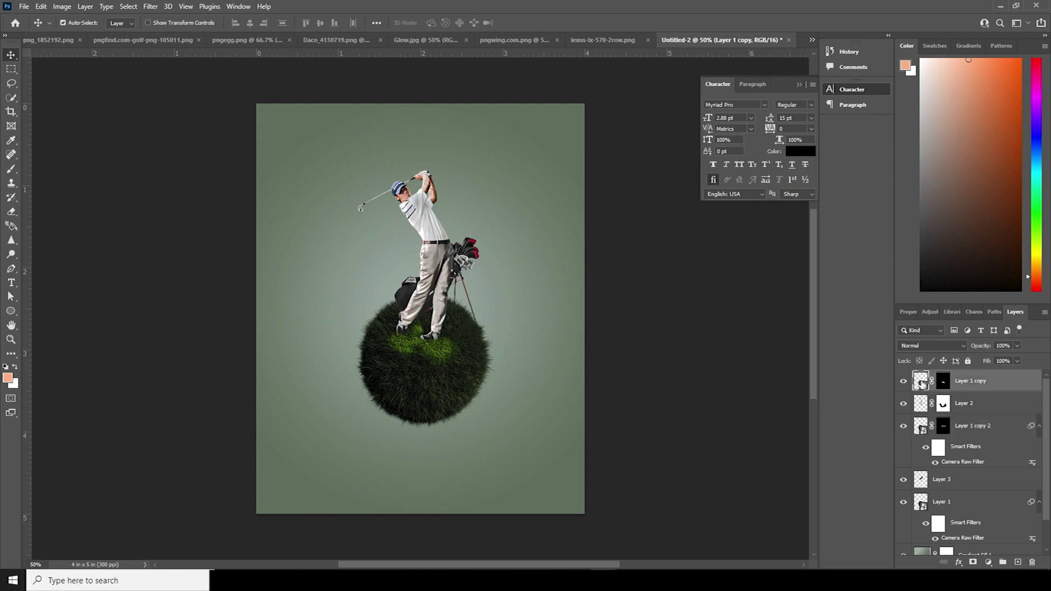
pyautogui.click(903, 381)
pyautogui.click(903, 382)
pyautogui.click(154, 7)
pyautogui.click(155, 15)
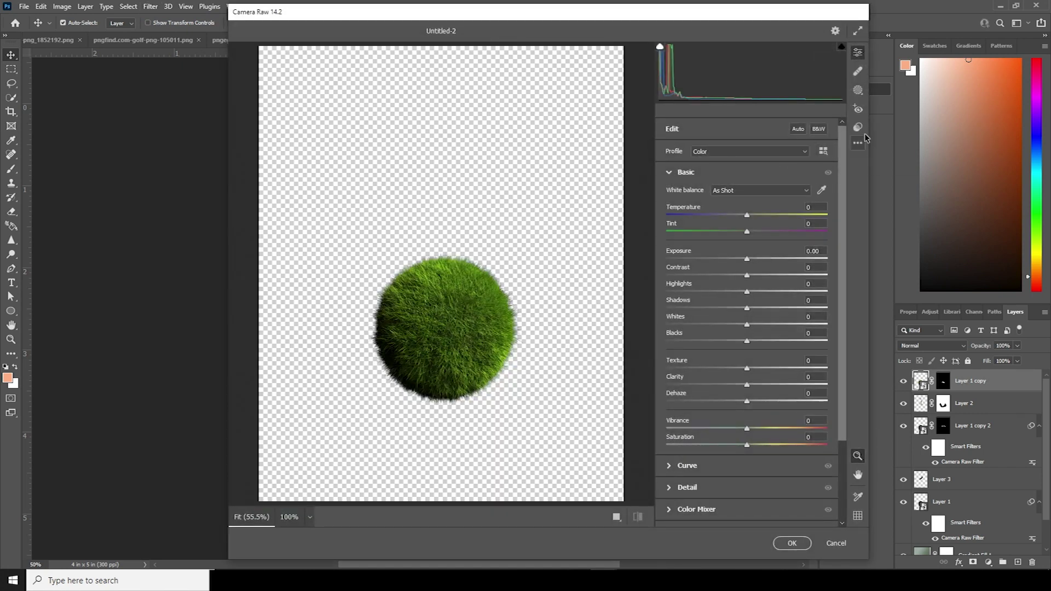
pyautogui.click(858, 143)
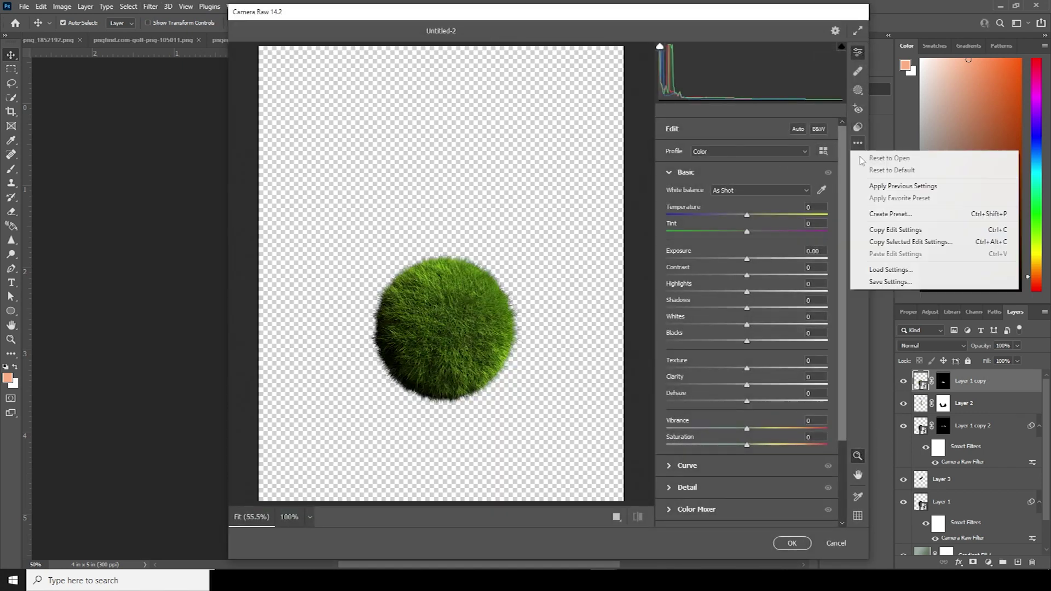
pyautogui.click(881, 186)
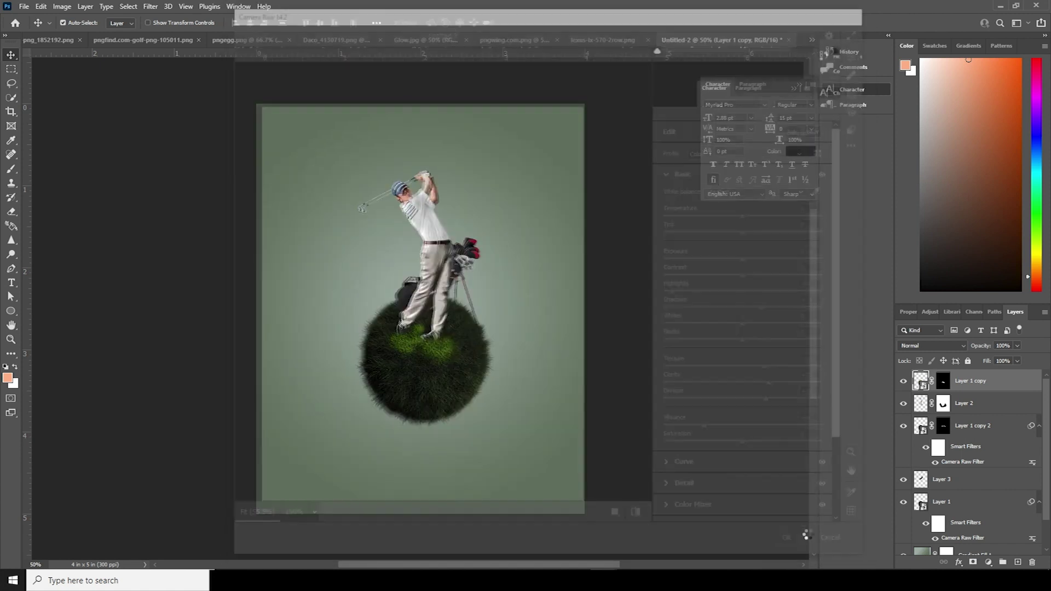
pyautogui.click(794, 543)
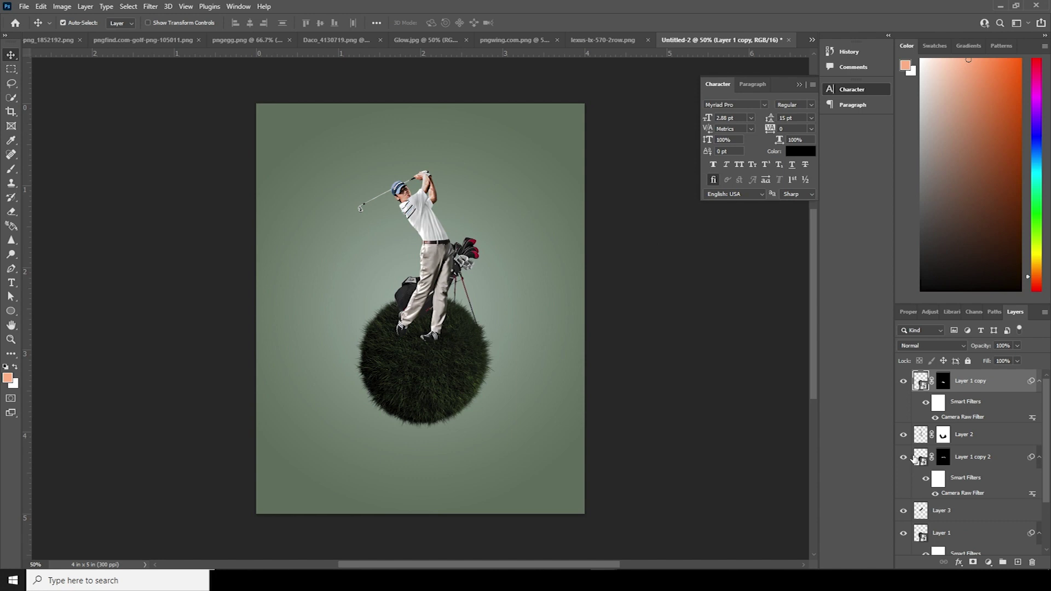
# Load the previous Camera Raw settings onto the golf bag's Layer 3.
pyautogui.moveTo(1048, 424); pyautogui.dragTo(1048, 477)
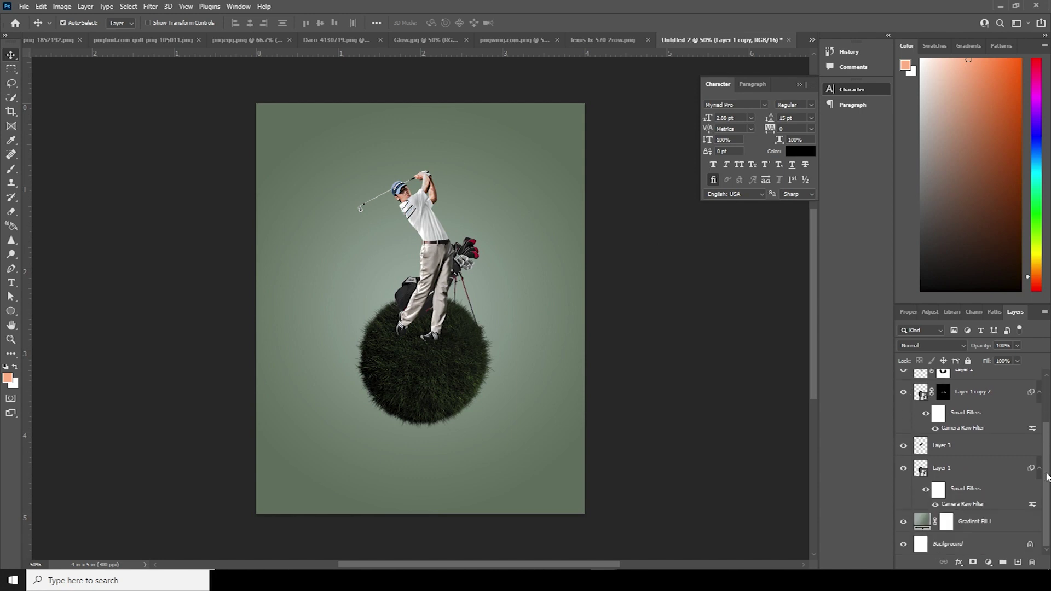
pyautogui.click(903, 446)
pyautogui.click(904, 446)
pyautogui.click(921, 446)
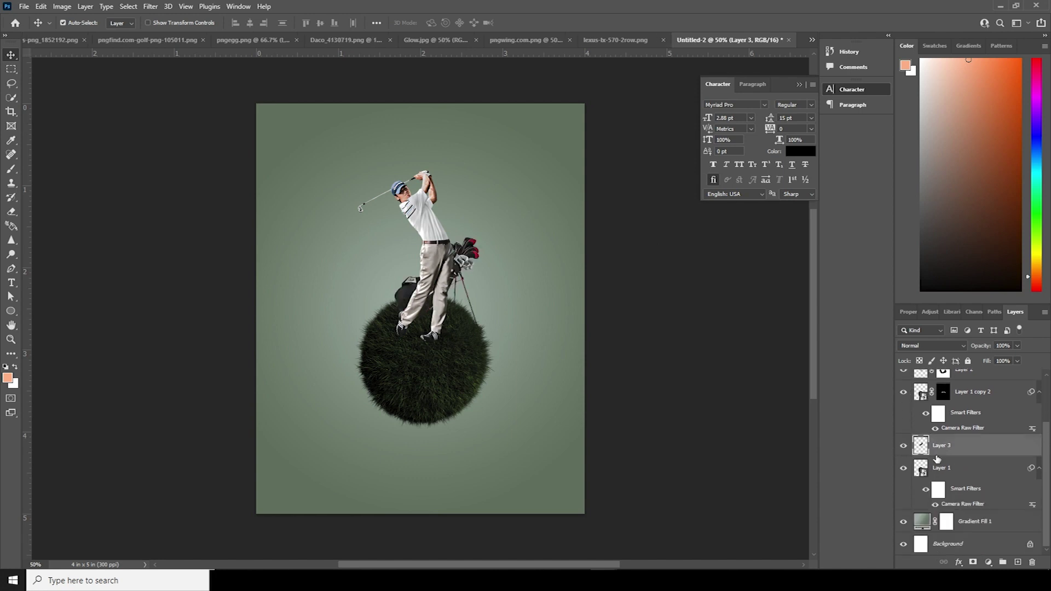
pyautogui.click(151, 7)
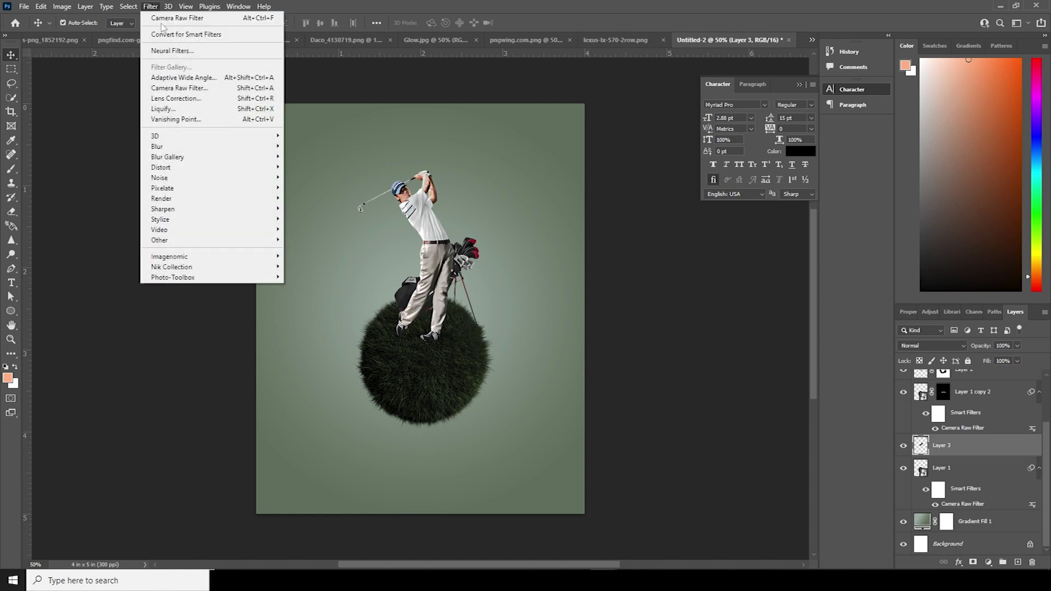
pyautogui.click(181, 87)
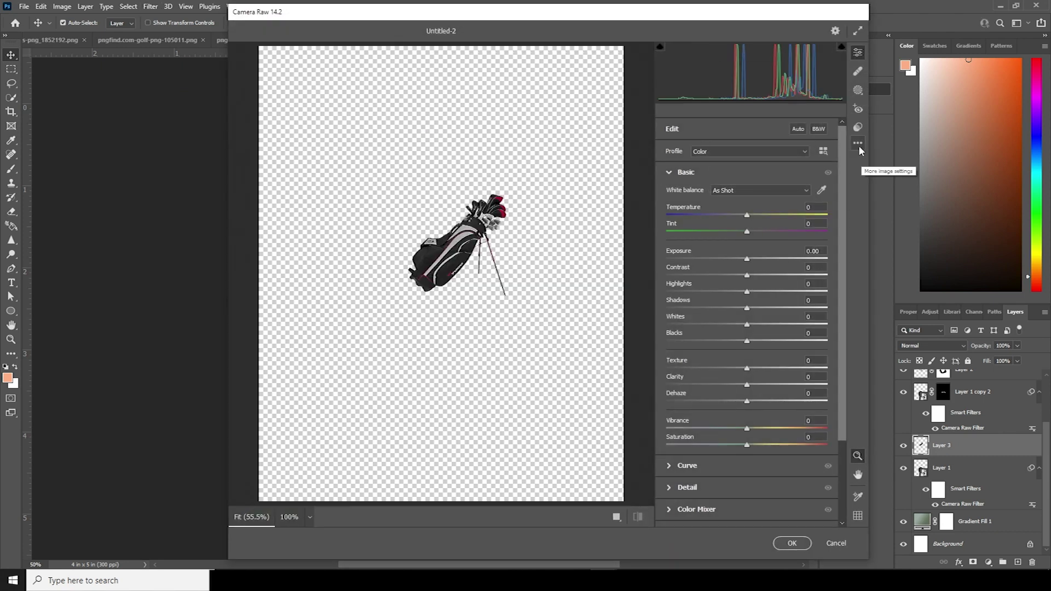
pyautogui.click(858, 144)
pyautogui.click(866, 184)
# Confirm the bag's grade, then add a top Layer 4 filled 50% gray in Soft Light.
pyautogui.click(794, 543)
pyautogui.hotkey('alt', '.')
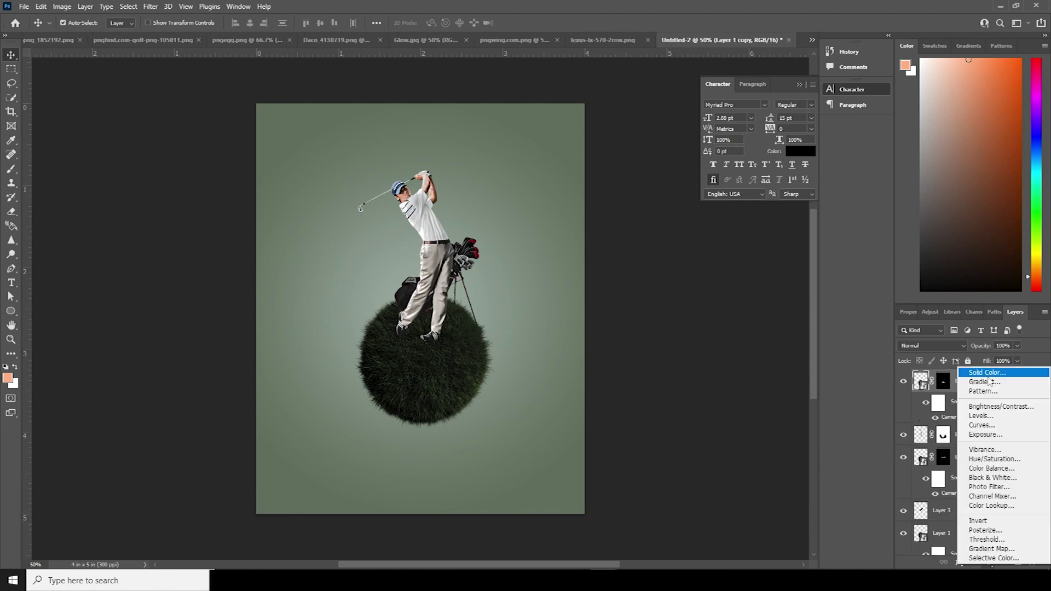
pyautogui.click(1017, 562)
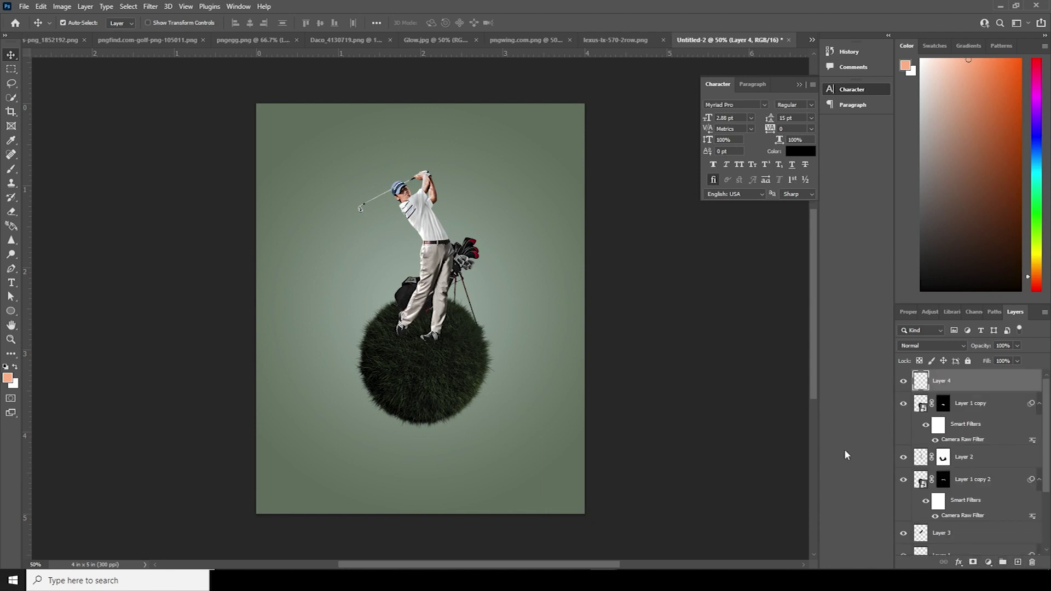
pyautogui.click(41, 7)
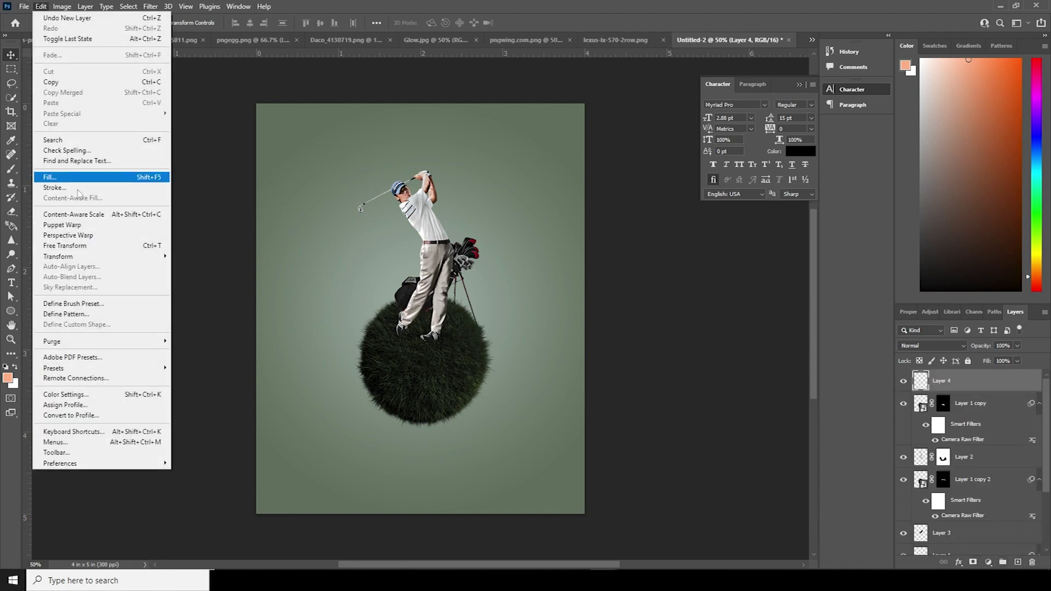
pyautogui.click(170, 176)
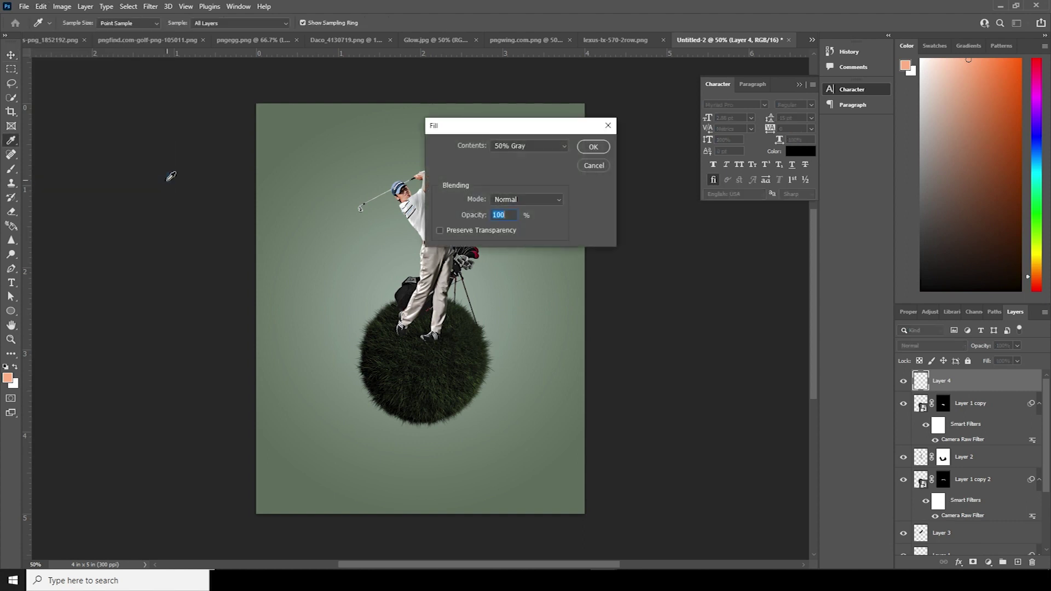
pyautogui.click(593, 147)
pyautogui.press('v')
pyautogui.click(915, 343)
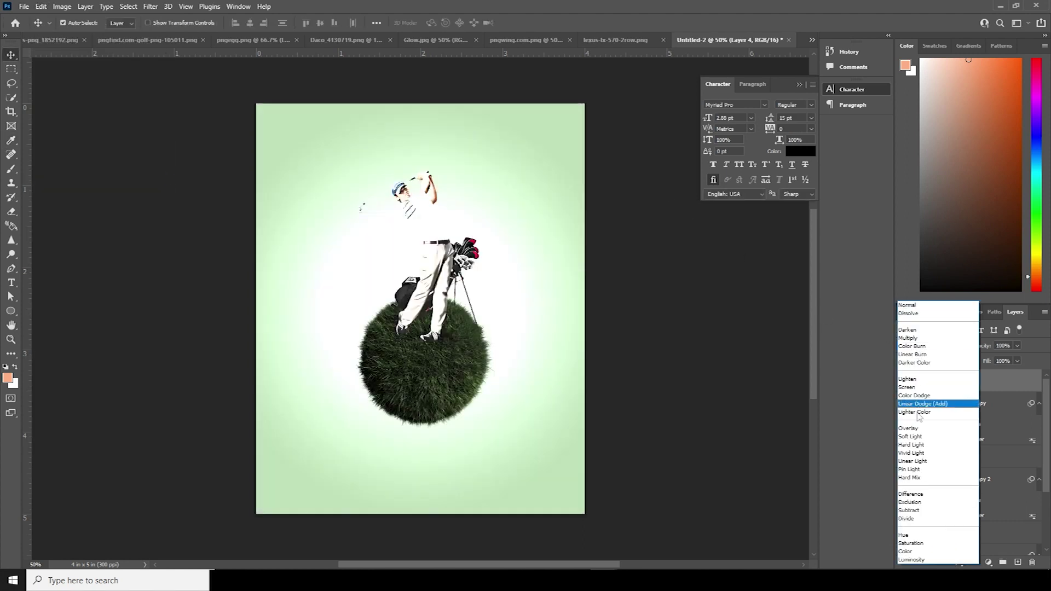
pyautogui.click(911, 436)
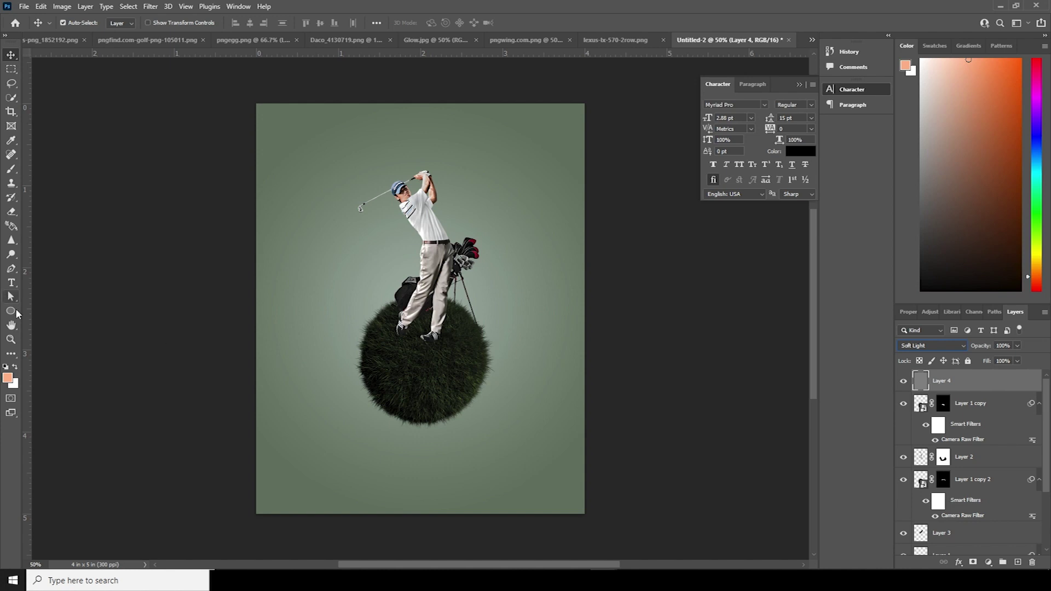
# Dodge at 50% beside the golfer's raised arm, back and bag stand.
pyautogui.click(11, 254)
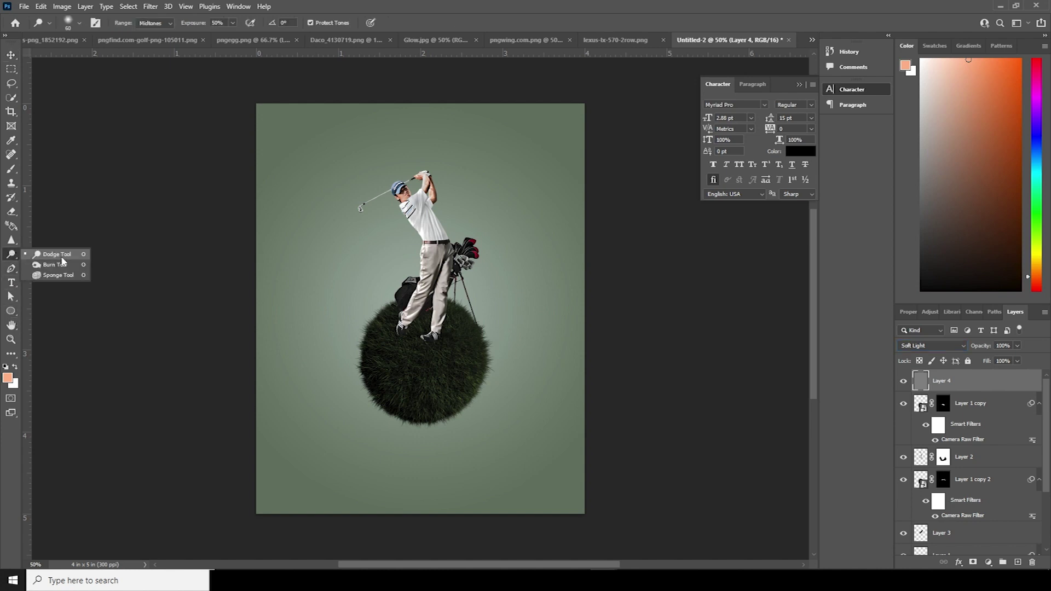
pyautogui.click(62, 257)
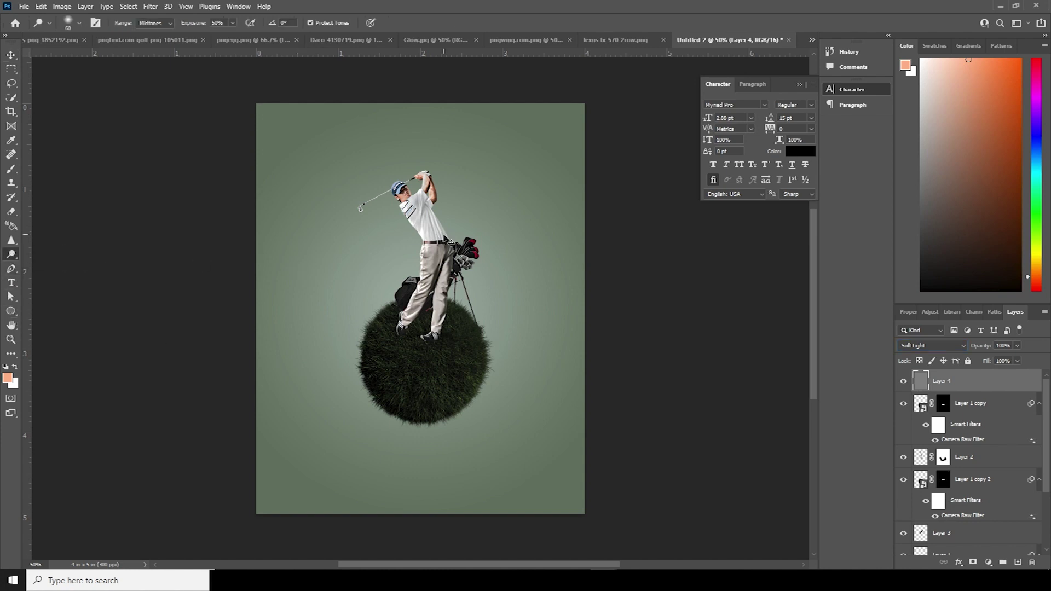
pyautogui.hotkey('ctrl', '+')
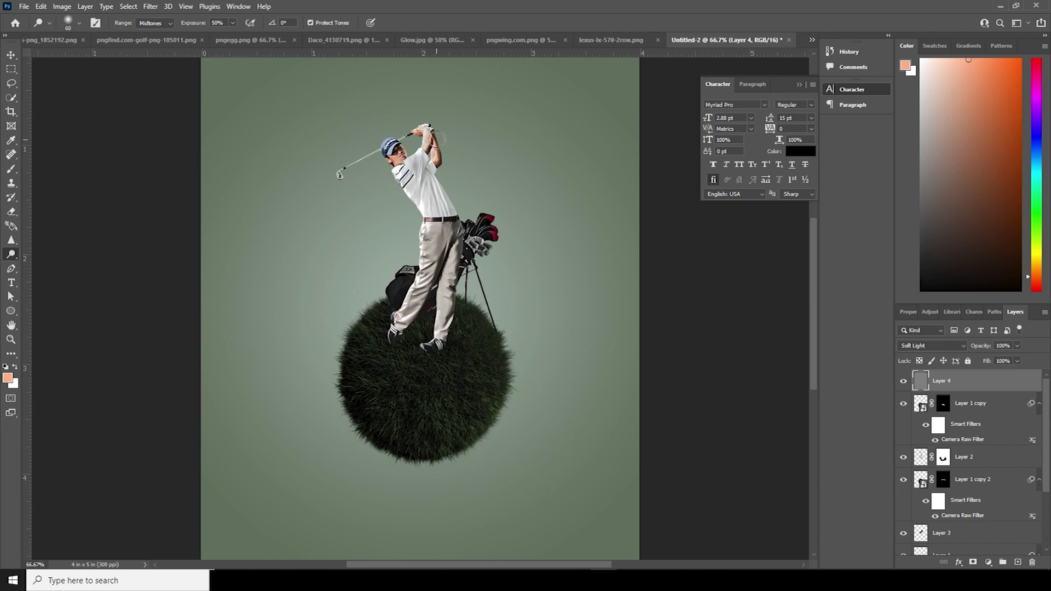
pyautogui.press(']')
pyautogui.press(']')
pyautogui.moveTo(439, 134)
pyautogui.mouseDown()
pyautogui.moveTo(435, 171)
pyautogui.moveTo(465, 223)
pyautogui.moveTo(465, 256)
pyautogui.mouseUp()
pyautogui.press('[')
pyautogui.moveTo(482, 303); pyautogui.dragTo(502, 345)
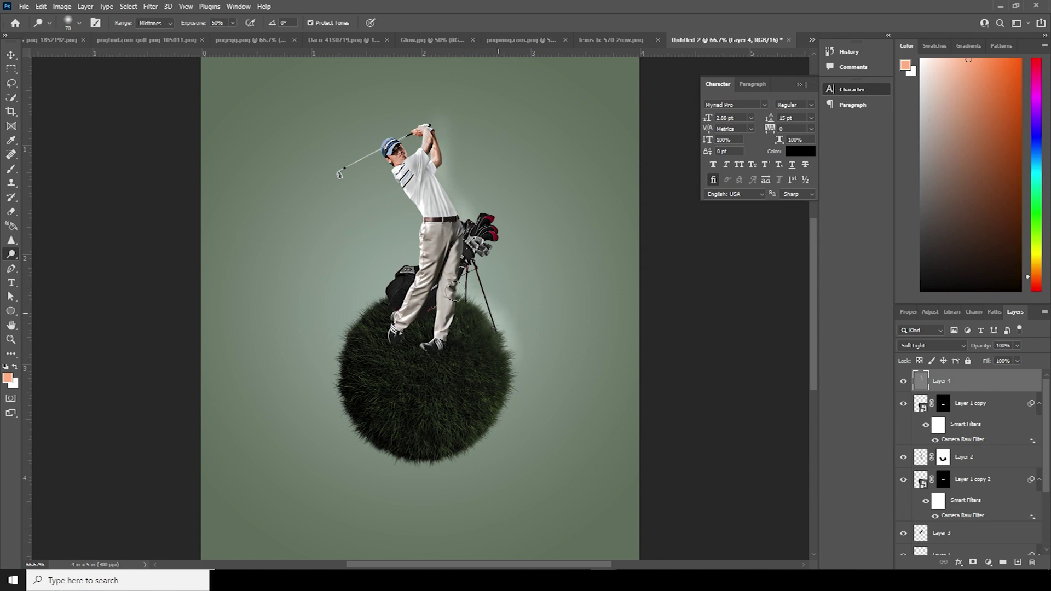
pyautogui.press('[')
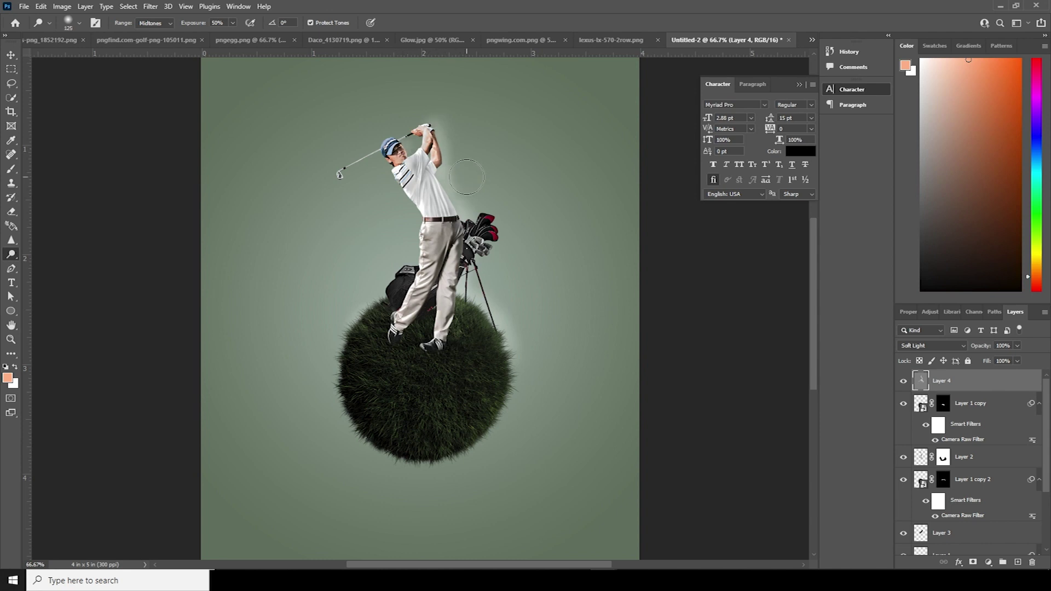
pyautogui.moveTo(518, 166)
pyautogui.mouseDown()
pyautogui.moveTo(477, 162)
pyautogui.moveTo(482, 211)
pyautogui.mouseUp()
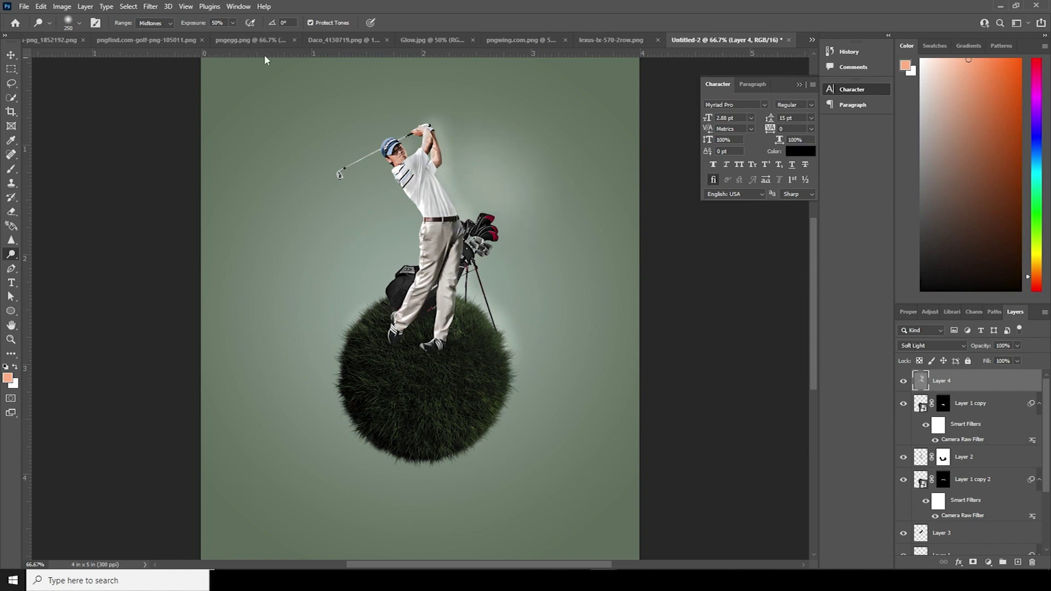
# Softly dodge around the golf bag at 17% exposure with a 500 brush.
pyautogui.click(232, 22)
pyautogui.click(446, 180)
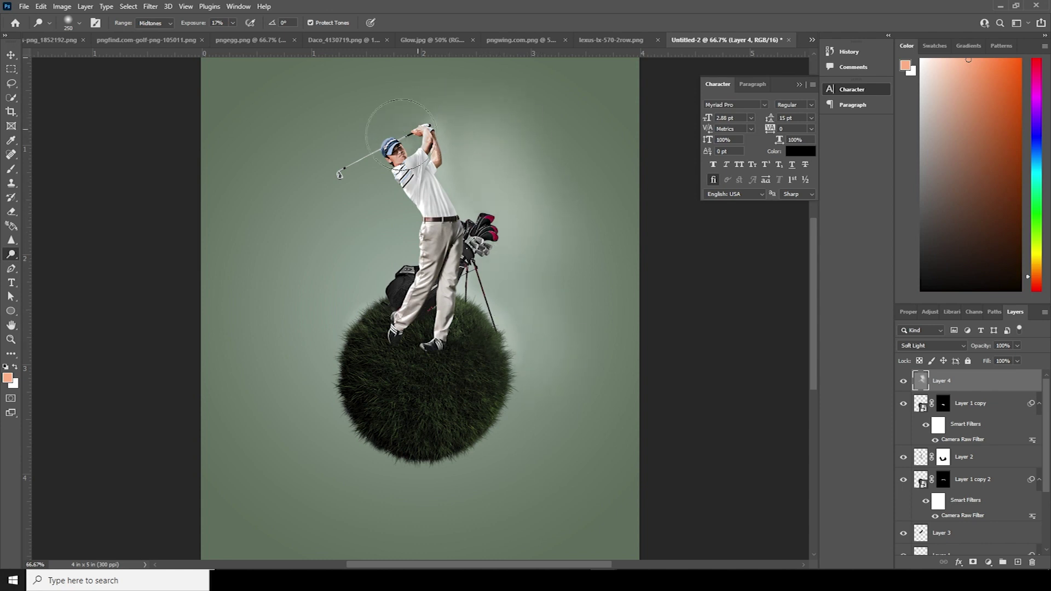
pyautogui.press(']')
pyautogui.press(']')
pyautogui.press(']')
pyautogui.moveTo(553, 316)
pyautogui.mouseDown()
pyautogui.moveTo(533, 288)
pyautogui.moveTo(495, 276)
pyautogui.moveTo(455, 244)
pyautogui.moveTo(454, 277)
pyautogui.moveTo(492, 302)
pyautogui.moveTo(484, 310)
pyautogui.moveTo(496, 287)
pyautogui.moveTo(443, 206)
pyautogui.moveTo(436, 172)
pyautogui.moveTo(403, 137)
pyautogui.moveTo(388, 160)
pyautogui.moveTo(525, 126)
pyautogui.moveTo(523, 171)
pyautogui.mouseUp()
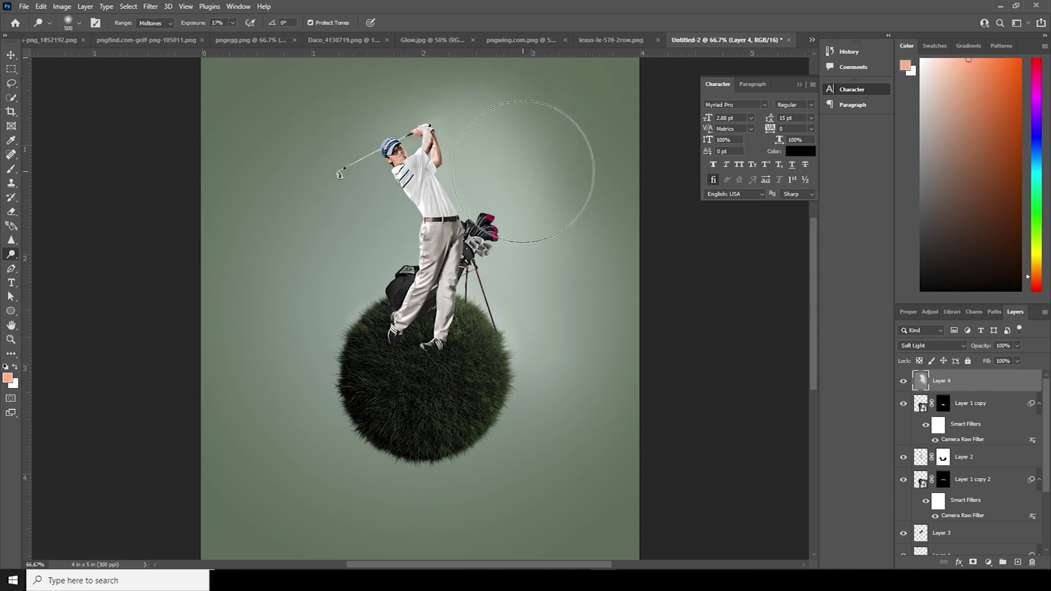
# Burn the grass ball's lower-left edge, then set 18% strength and a 700 brush.
pyautogui.rightClick(11, 254)
pyautogui.click(49, 268)
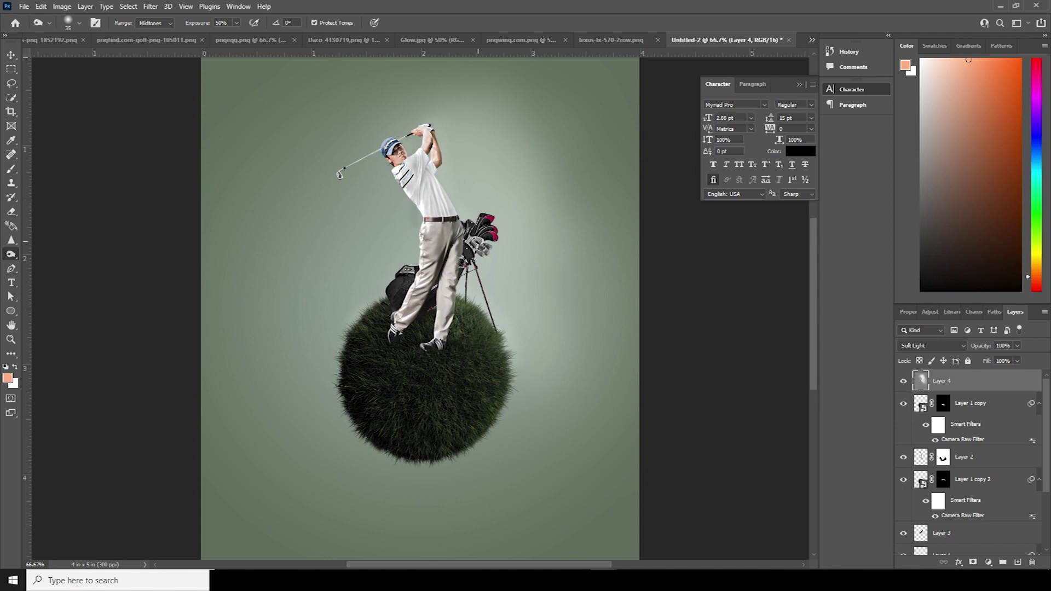
pyautogui.press(']')
pyautogui.press(']')
pyautogui.press(']')
pyautogui.moveTo(333, 378); pyautogui.dragTo(370, 392)
pyautogui.hotkey('ctrl', '-')
pyautogui.press('1')
pyautogui.press('8')
pyautogui.press(']')
pyautogui.press(']')
pyautogui.press(']')
pyautogui.press(']')
pyautogui.press(']')
pyautogui.press(']')
pyautogui.press(']')
pyautogui.press(']')
pyautogui.press(']')
pyautogui.press(']')
pyautogui.hotkey('shift', 'o')
pyautogui.hotkey('shift', 'o')
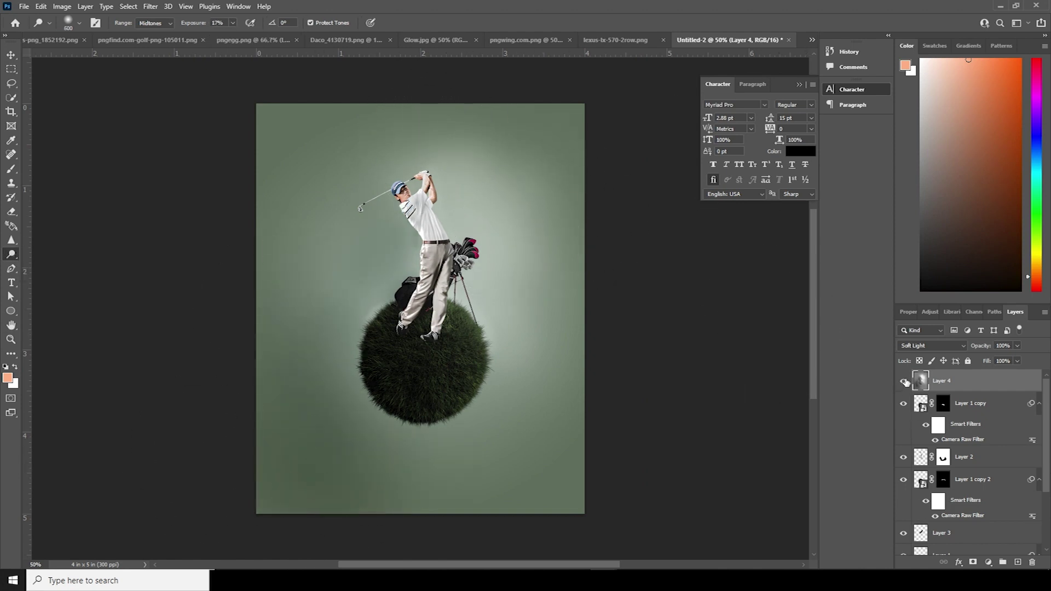
# Compare the poster with and without the soft-light layer, then bring up the glow image.
pyautogui.click(904, 382)
pyautogui.click(904, 381)
pyautogui.click(13, 57)
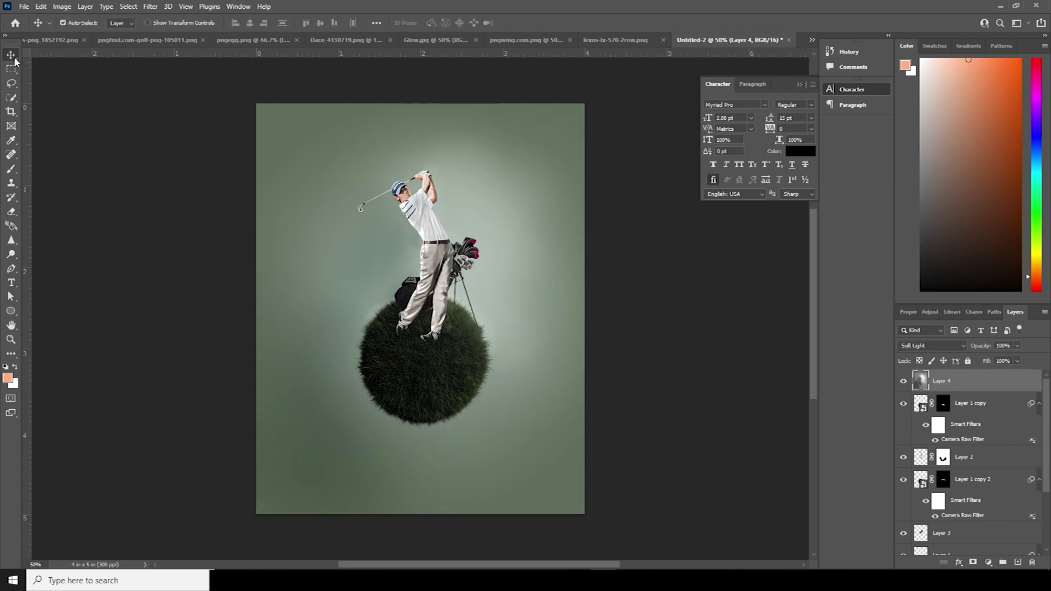
pyautogui.click(525, 41)
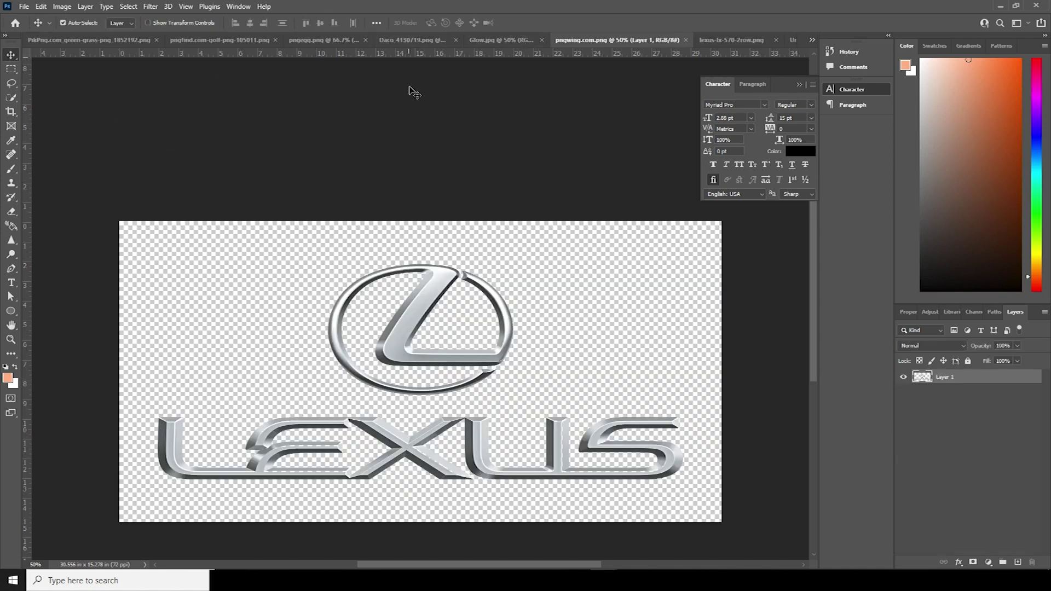
pyautogui.click(317, 40)
pyautogui.click(257, 40)
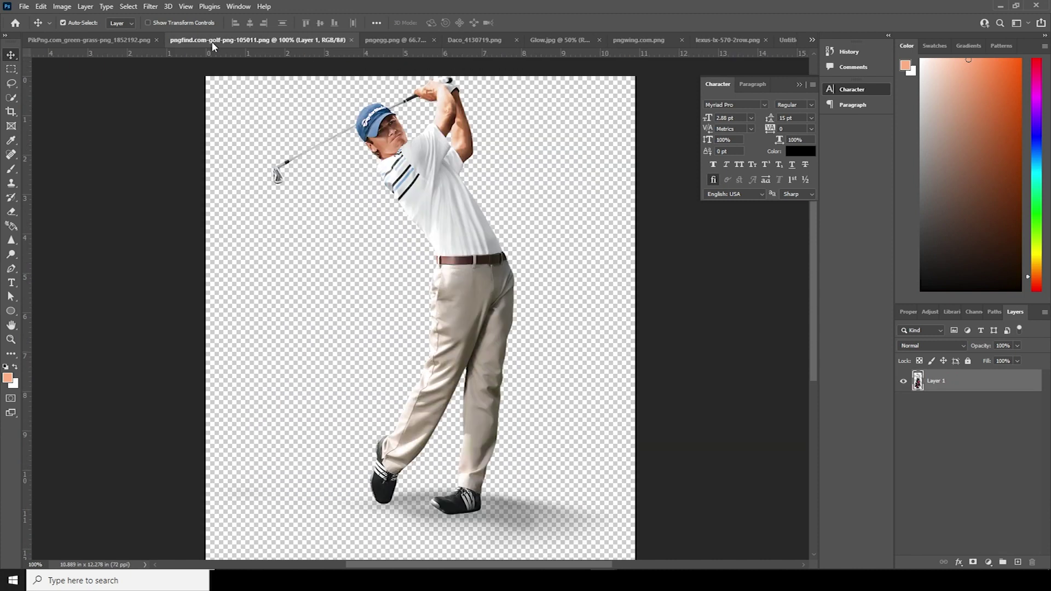
pyautogui.click(121, 39)
pyautogui.click(616, 44)
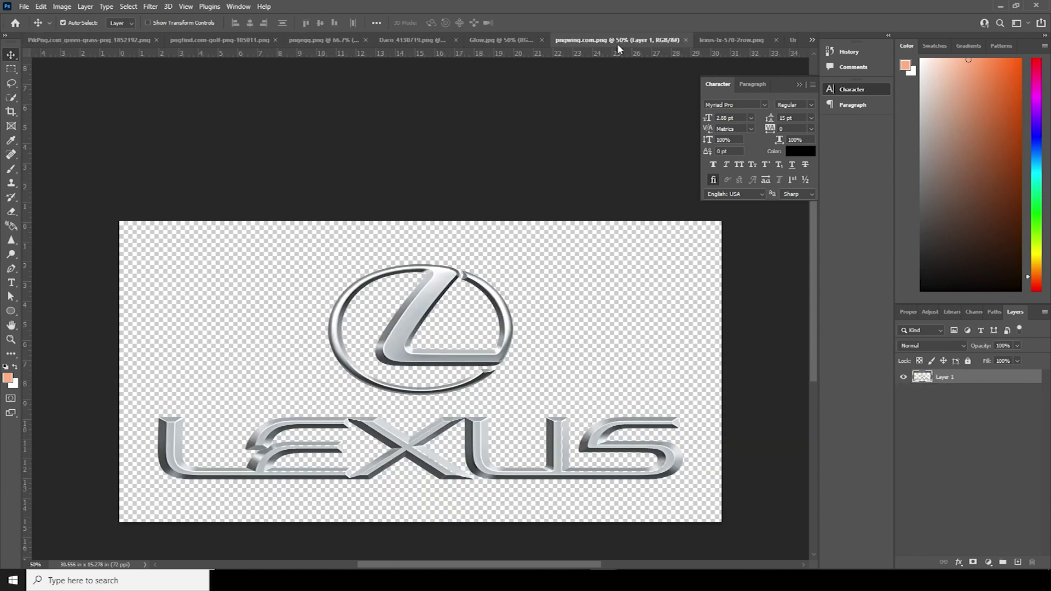
pyautogui.click(509, 41)
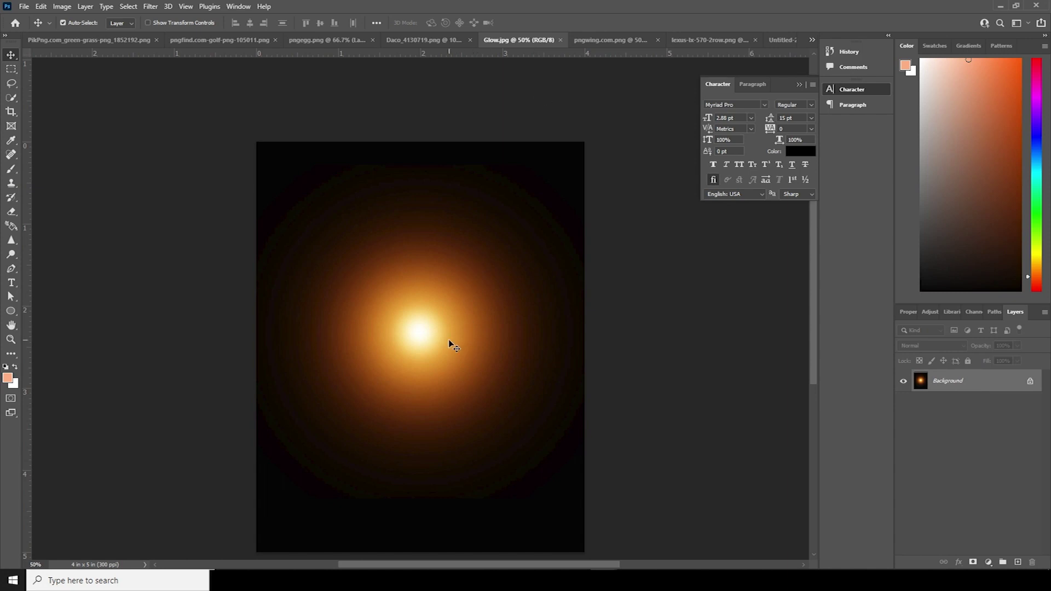
# Drag the glow into the poster as Layer 5 and blend it in Screen mode.
pyautogui.click(782, 40)
pyautogui.moveTo(466, 211); pyautogui.dragTo(468, 215)
pyautogui.click(509, 223)
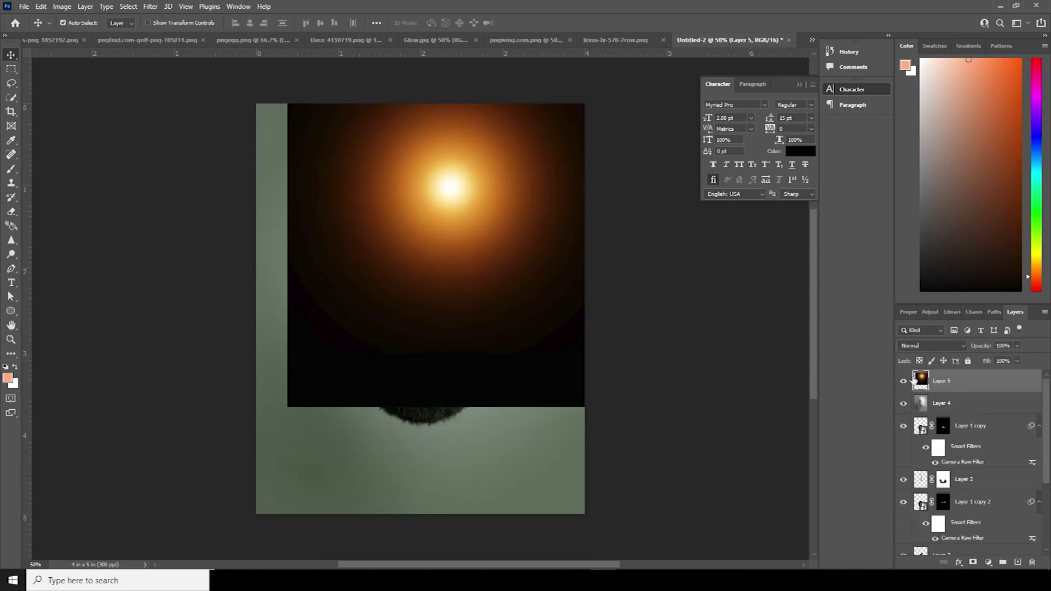
pyautogui.click(911, 347)
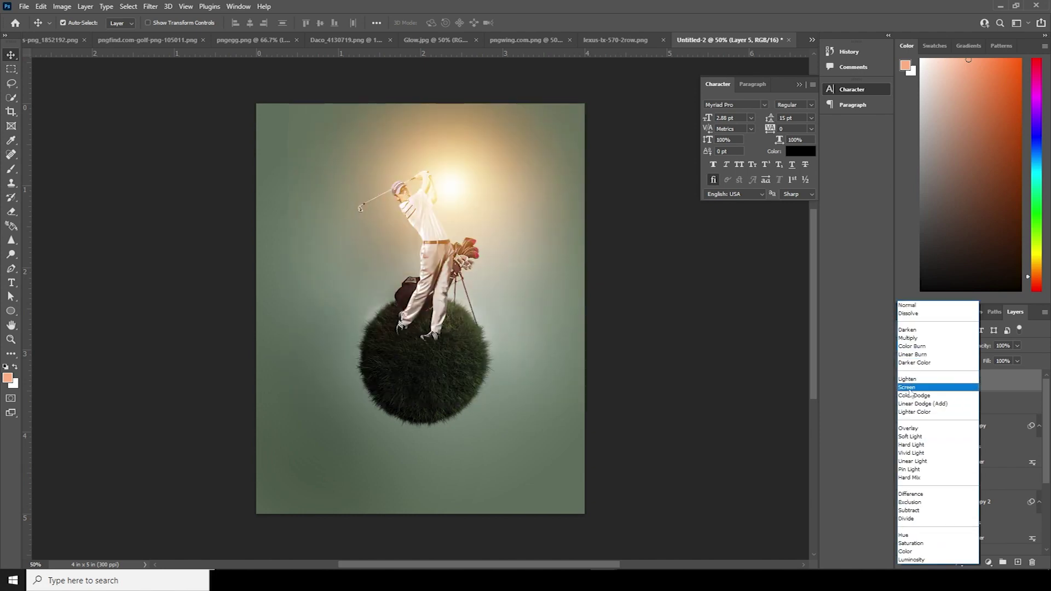
pyautogui.click(908, 388)
# Scale the glow to about 44% and move it down to the golfer's waist.
pyautogui.hotkey('ctrl', 't')
pyautogui.moveTo(617, 408); pyautogui.dragTo(525, 291)
pyautogui.moveTo(478, 241); pyautogui.dragTo(478, 277)
pyautogui.press('Return')
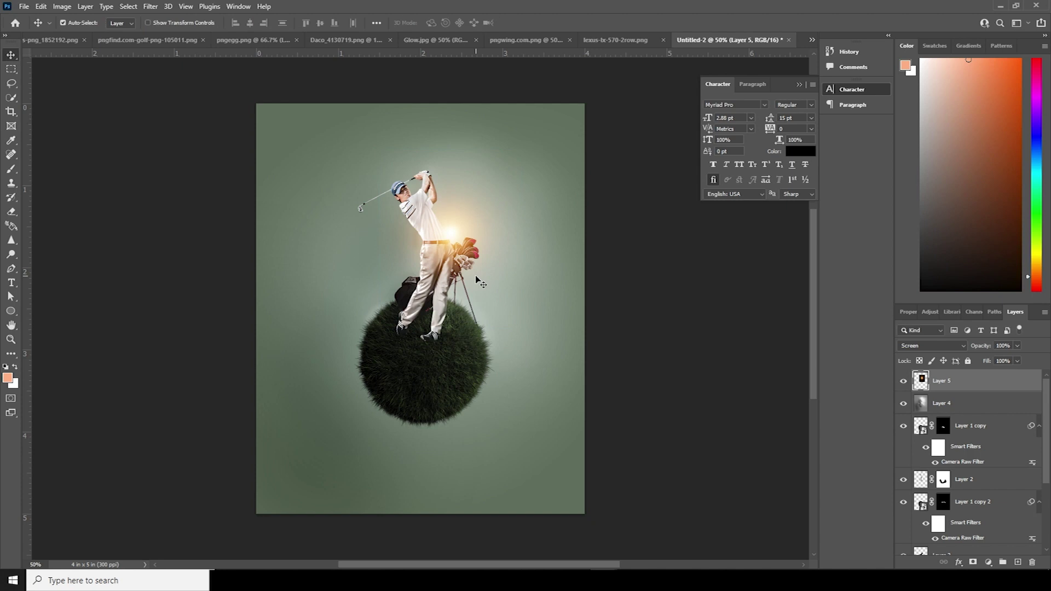
pyautogui.click(812, 40)
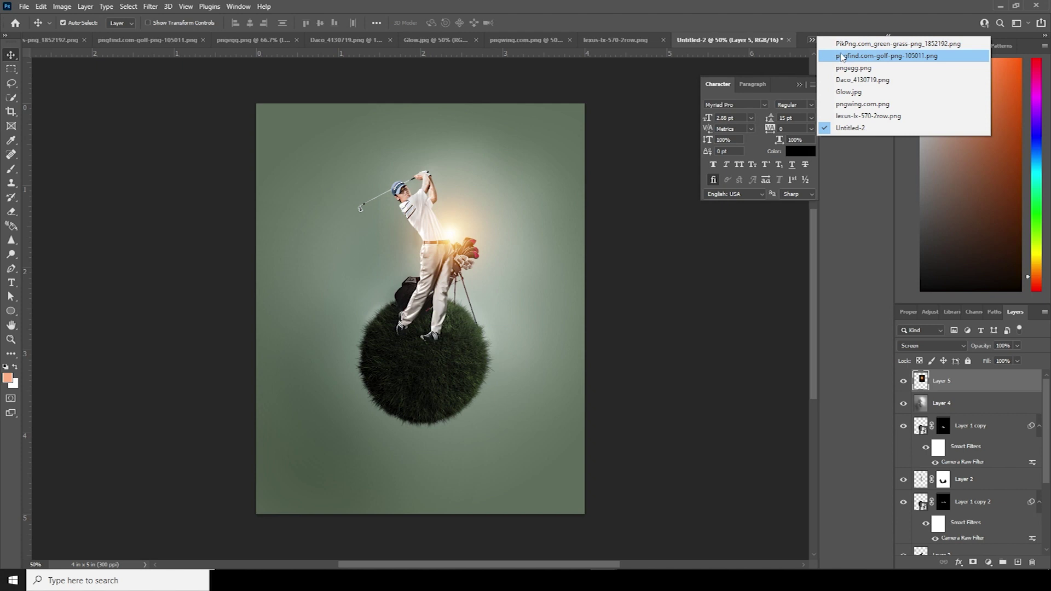
# Bring Daco_4130719.png's birds into the poster as Layer 6, placed below the glow.
pyautogui.click(863, 80)
pyautogui.moveTo(474, 245); pyautogui.dragTo(557, 193)
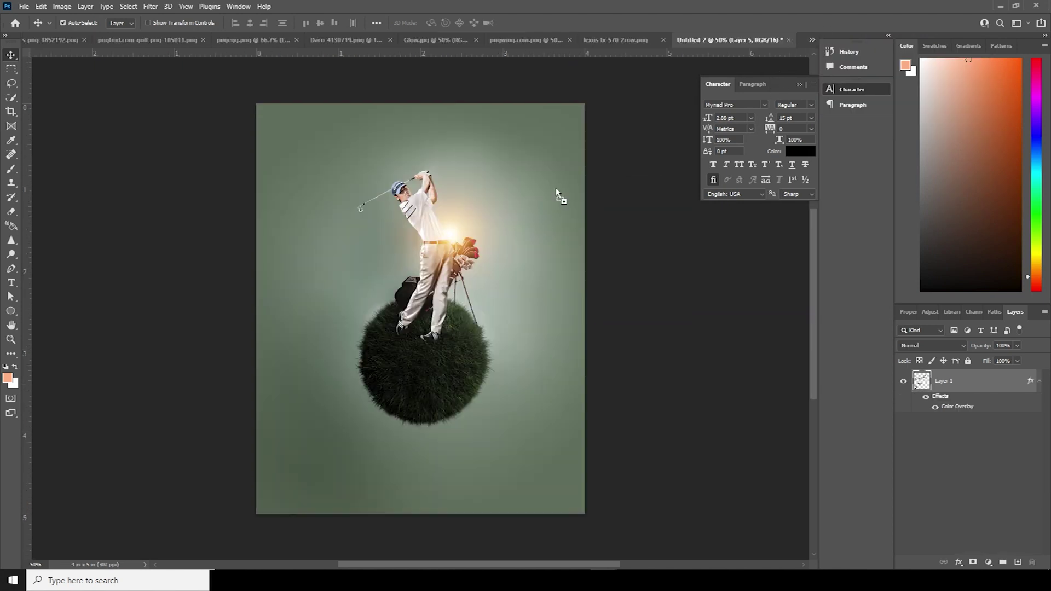
pyautogui.moveTo(452, 223); pyautogui.dragTo(454, 224)
pyautogui.click(507, 223)
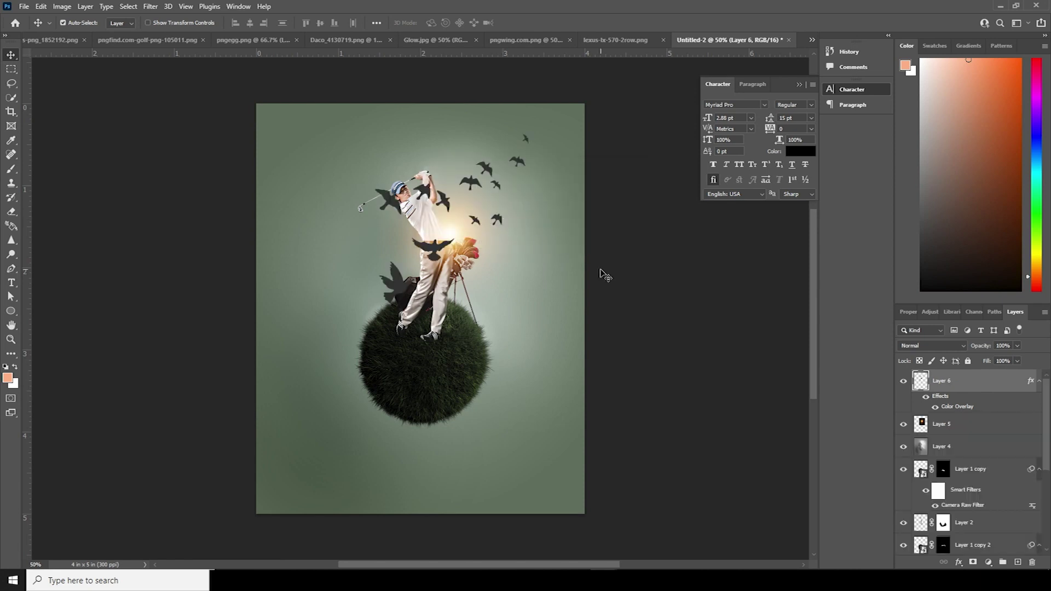
pyautogui.moveTo(938, 397); pyautogui.dragTo(939, 437)
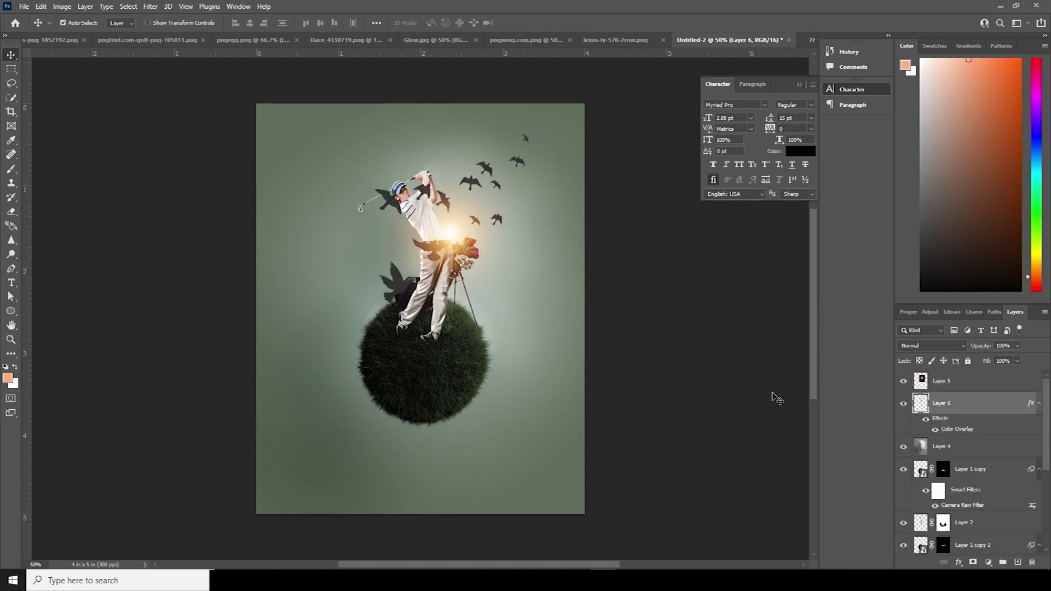
# Scale the birds to about 25% and rotate them -5° beside the golfer.
pyautogui.hotkey('ctrl', 't')
pyautogui.moveTo(528, 137); pyautogui.dragTo(486, 207)
pyautogui.moveTo(527, 179); pyautogui.dragTo(525, 173)
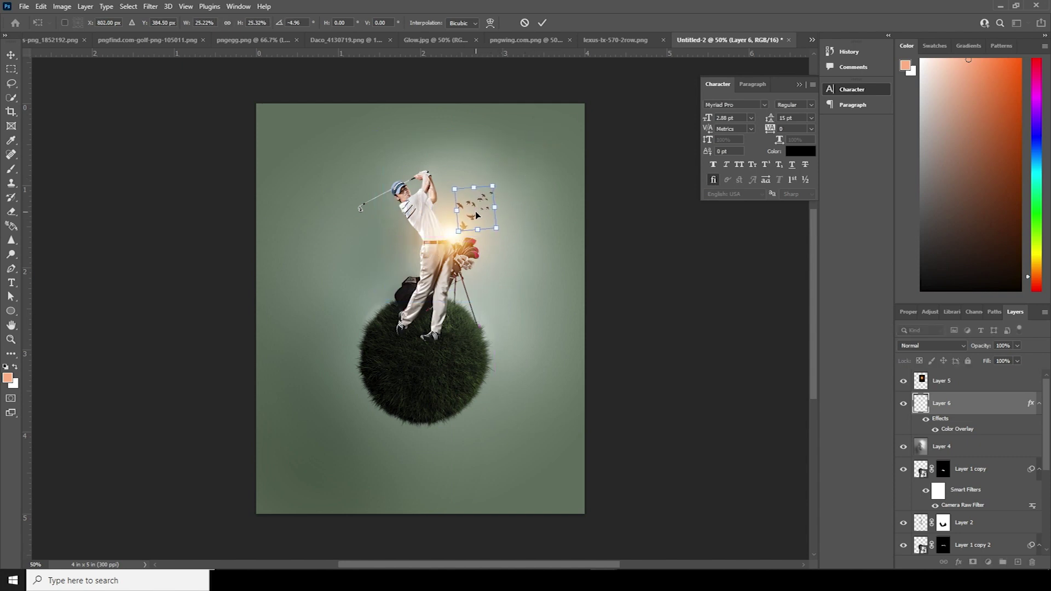
pyautogui.press('Return')
# Add a new layer for clouds and select the Cloud466 brush.
pyautogui.press('b')
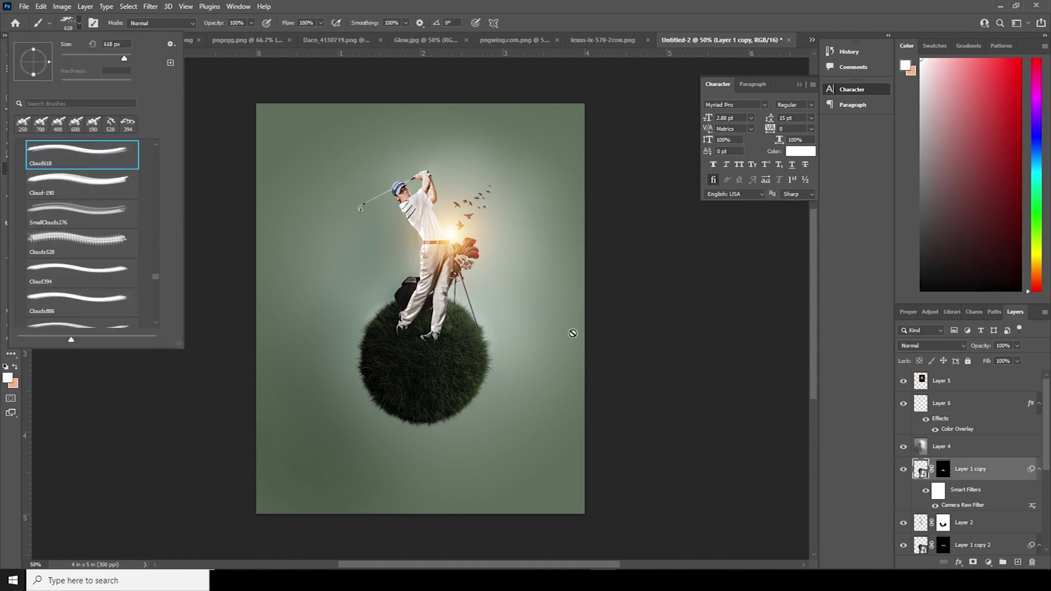
pyautogui.click(1013, 564)
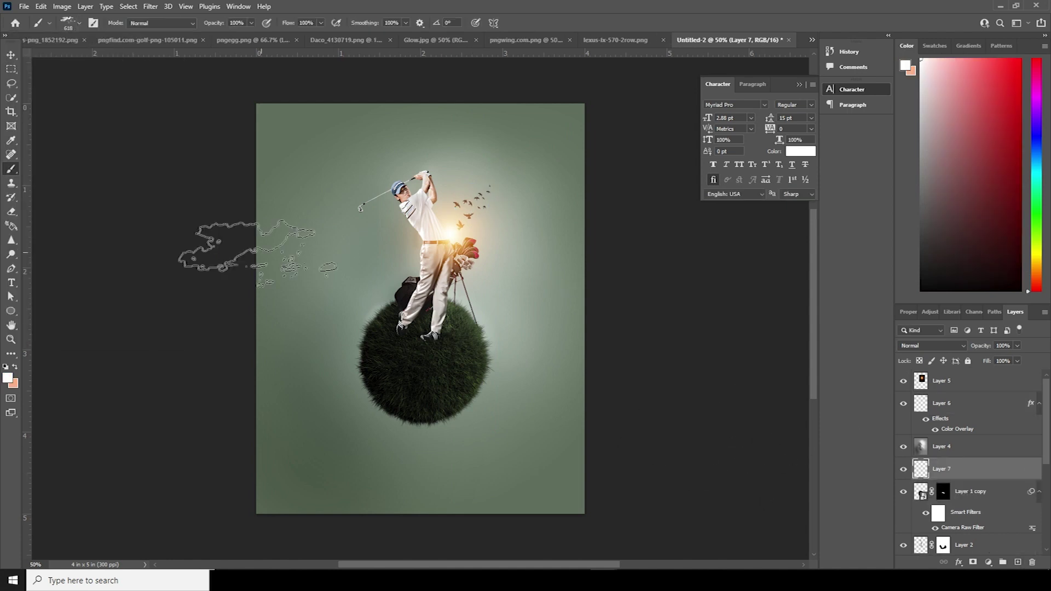
pyautogui.click(77, 24)
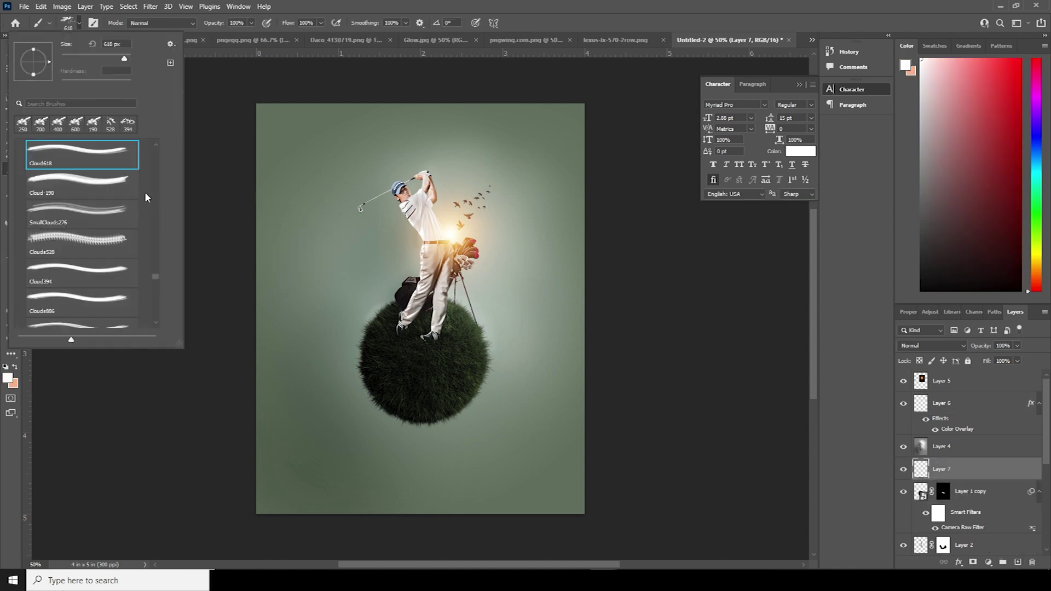
pyautogui.scroll(2, 152, 177)
pyautogui.click(82, 165)
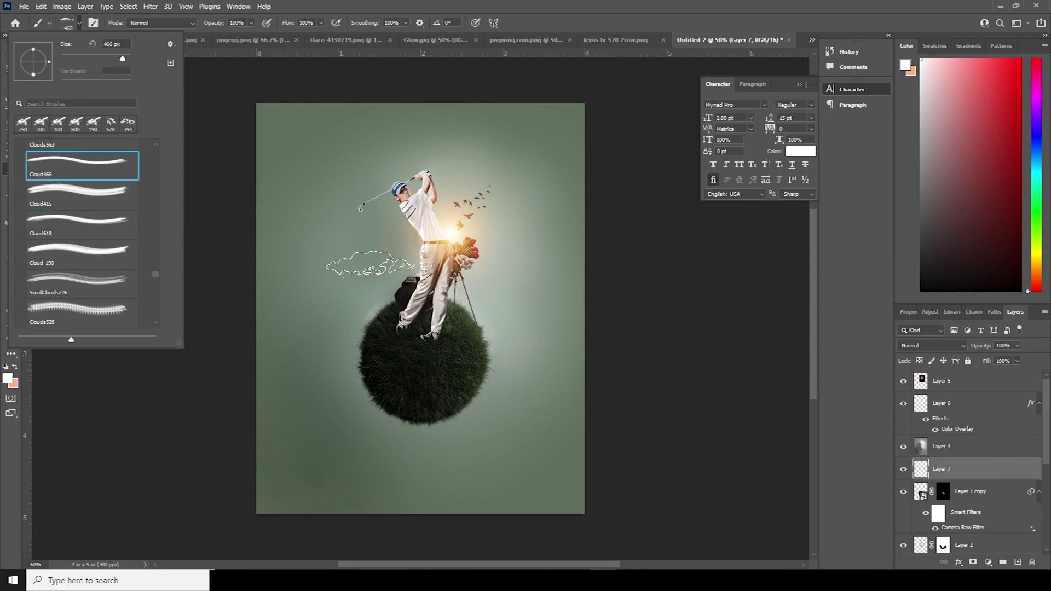
# Try cloud stamps around the ball, keeping one cloud right of the ball.
pyautogui.click(384, 299)
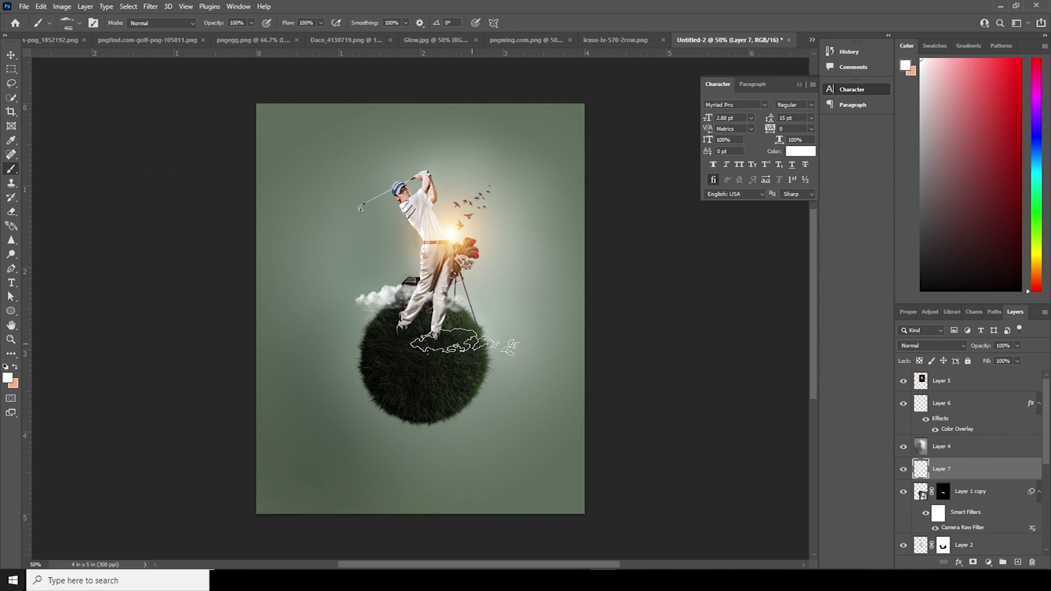
pyautogui.hotkey('ctrl', 'z')
pyautogui.press(']')
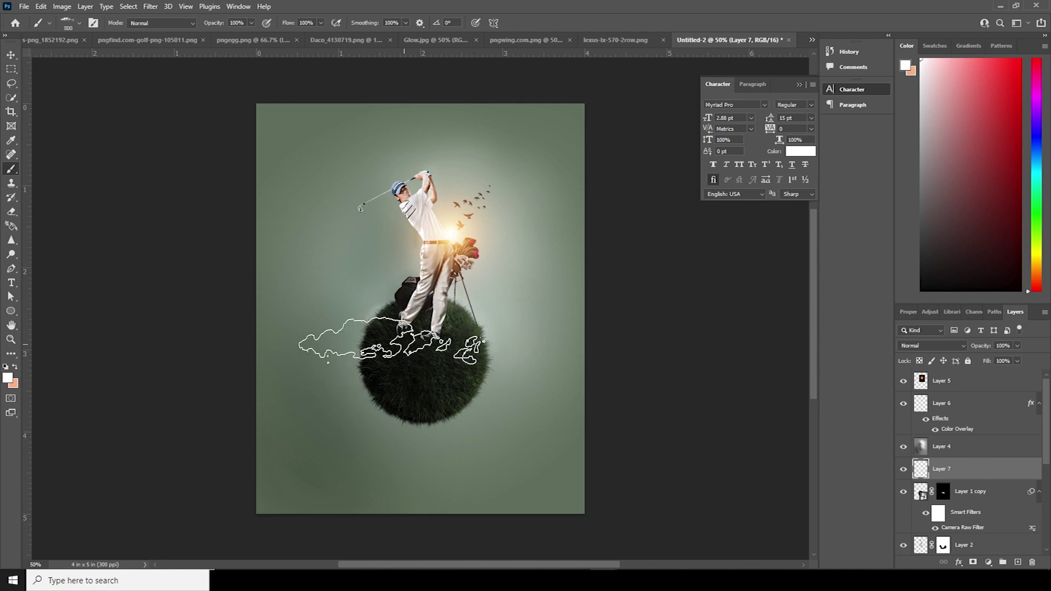
pyautogui.click(391, 341)
pyautogui.press('[')
pyautogui.press('[')
pyautogui.hotkey('ctrl', 'z')
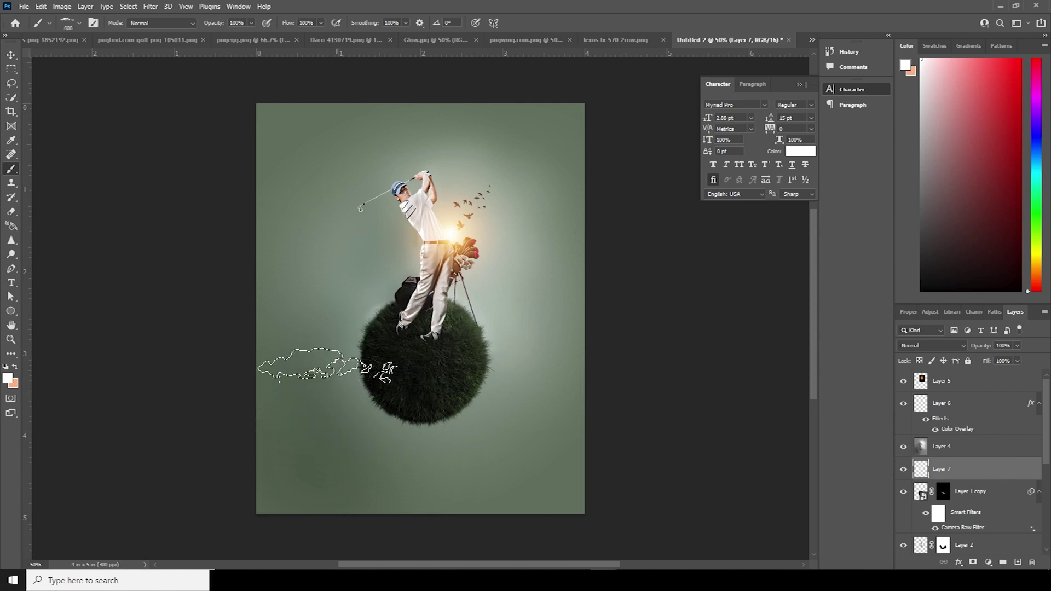
pyautogui.click(327, 366)
pyautogui.hotkey('ctrl', 'z')
pyautogui.click(519, 365)
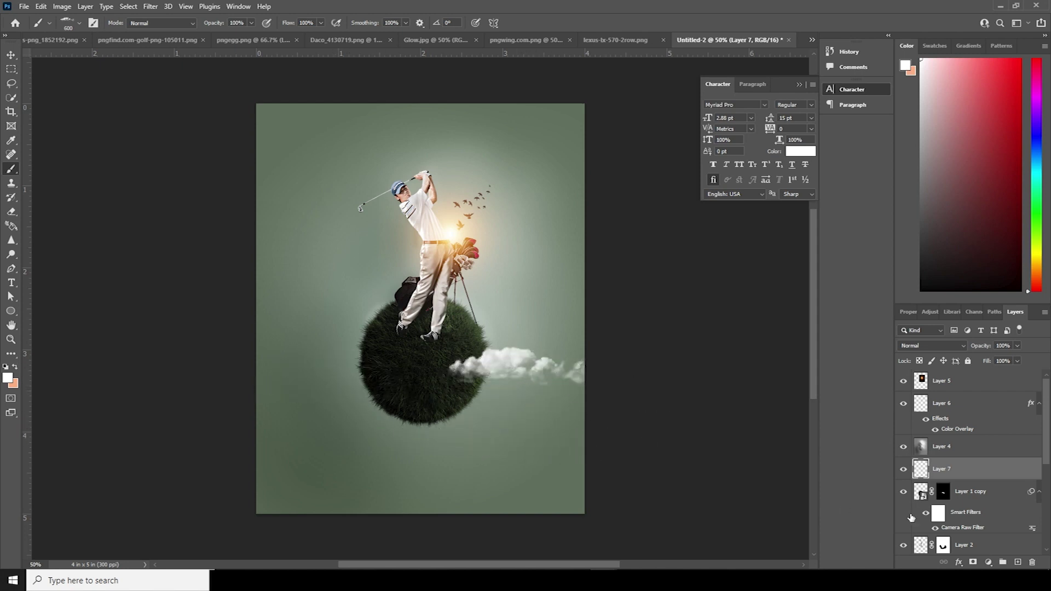
# On another new layer, stamp a 900-size cloud across the ball's left side, then pick Cloud1467.
pyautogui.click(1017, 563)
pyautogui.press(']')
pyautogui.press(']')
pyautogui.press(']')
pyautogui.press(']')
pyautogui.press(']')
pyautogui.click(340, 365)
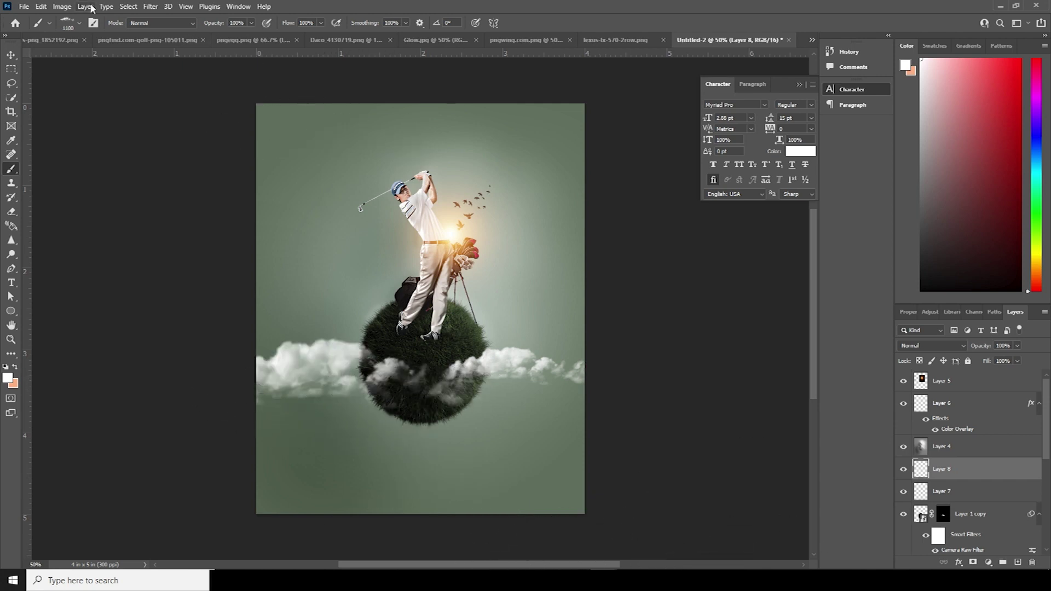
pyautogui.click(75, 26)
pyautogui.scroll(-5, 149, 147)
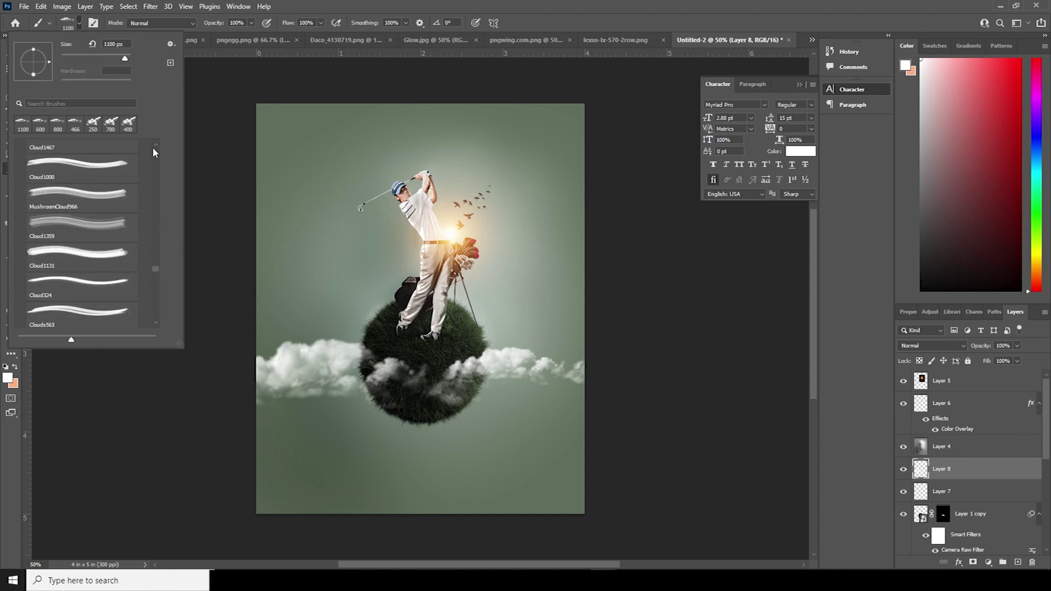
pyautogui.click(114, 152)
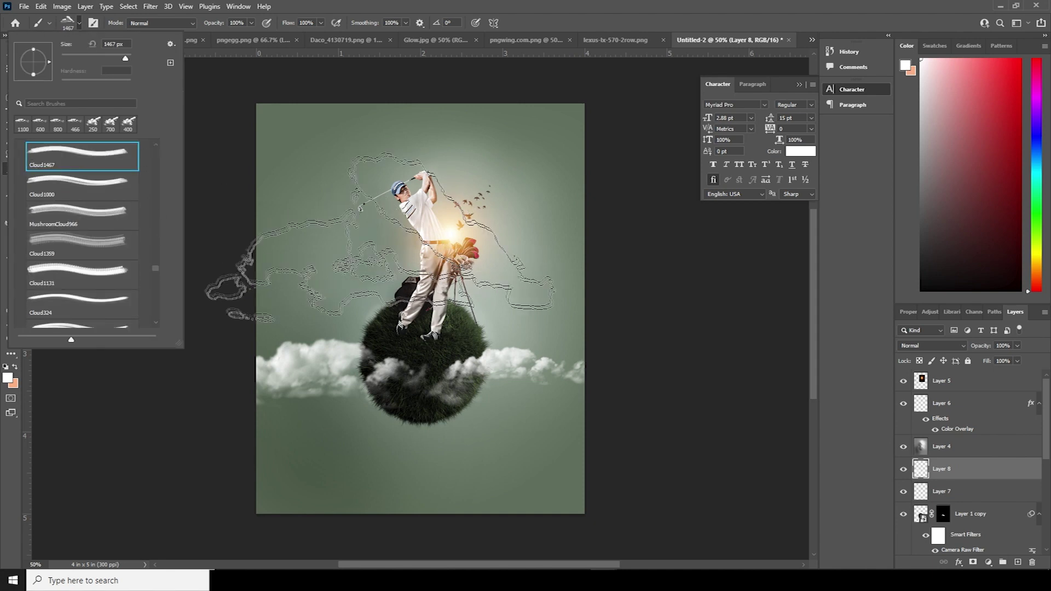
# On a new layer, stamp smaller Cloud1467 clouds right of the sphere and build the left bank taller.
pyautogui.click(932, 493)
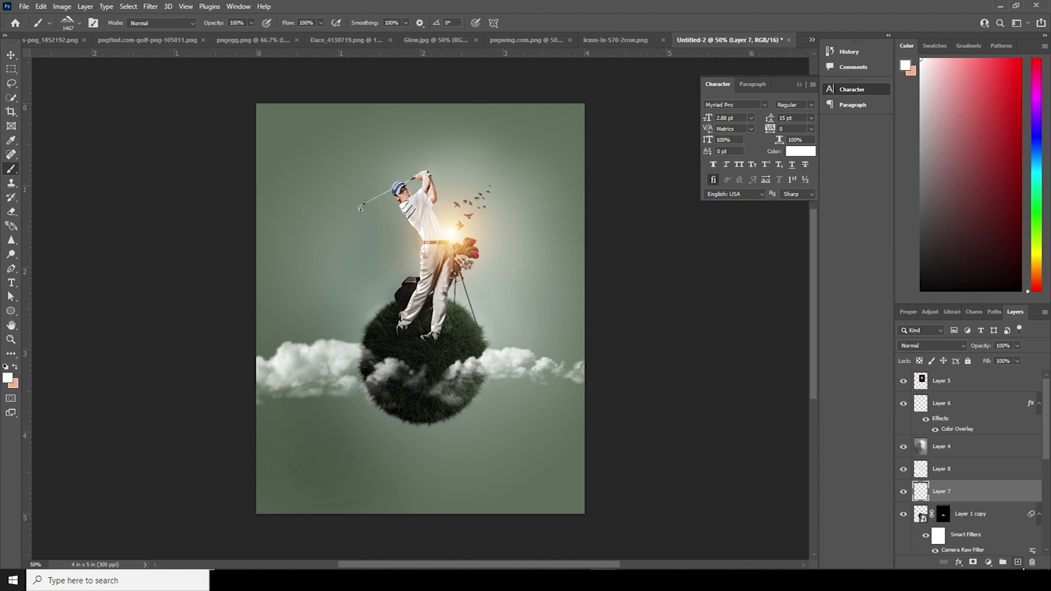
pyautogui.click(1018, 562)
pyautogui.click(438, 355)
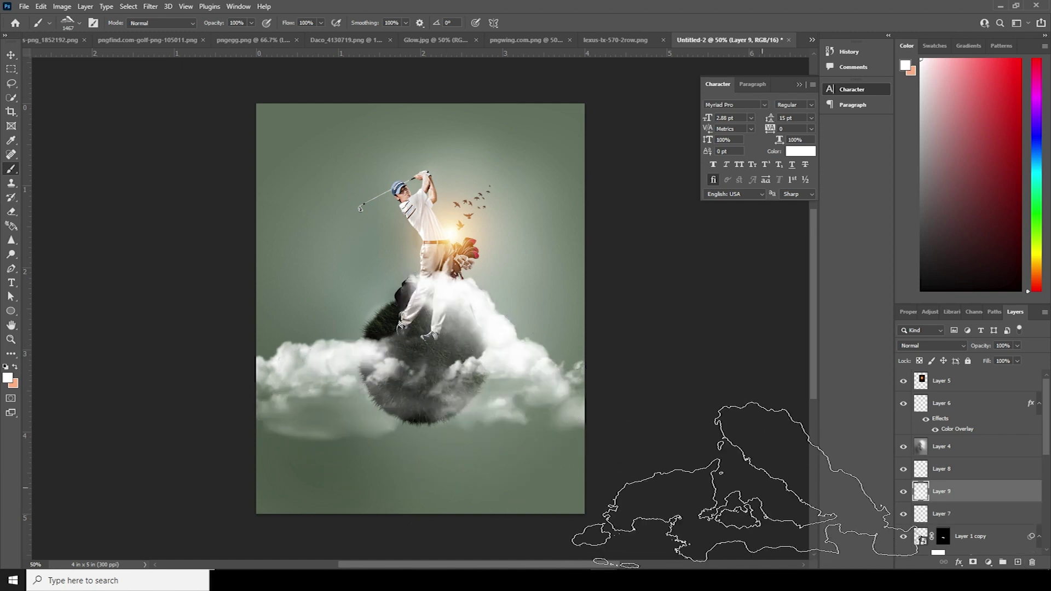
pyautogui.hotkey('ctrl', 'z')
pyautogui.click(471, 405)
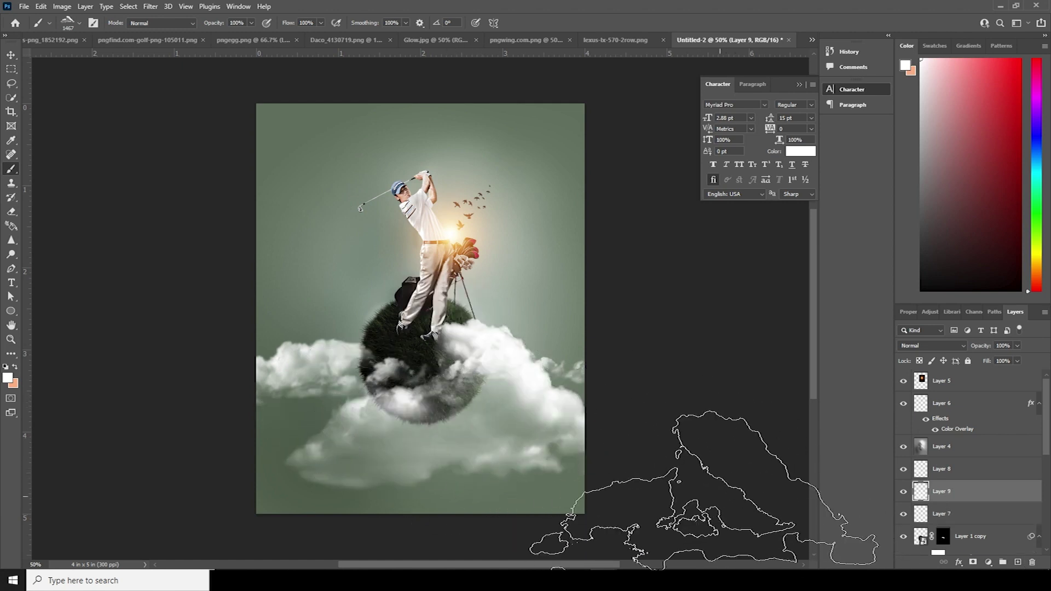
pyautogui.hotkey('ctrl', 'z')
pyautogui.press('[')
pyautogui.press('[')
pyautogui.press('[')
pyautogui.press('[')
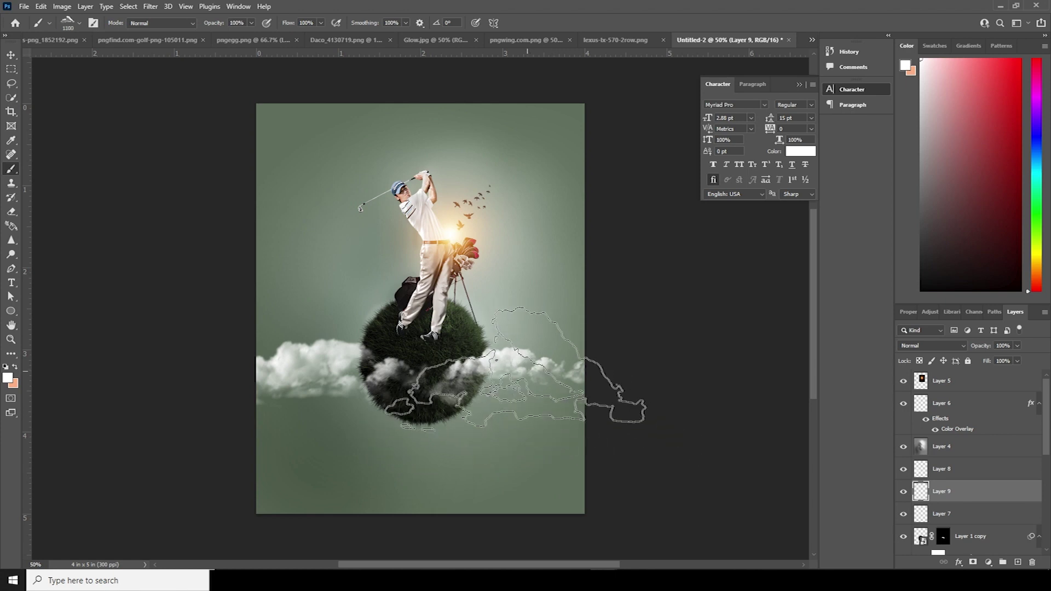
pyautogui.press('[')
pyautogui.press('[')
pyautogui.press('[')
pyautogui.press('[')
pyautogui.press('[')
pyautogui.click(531, 373)
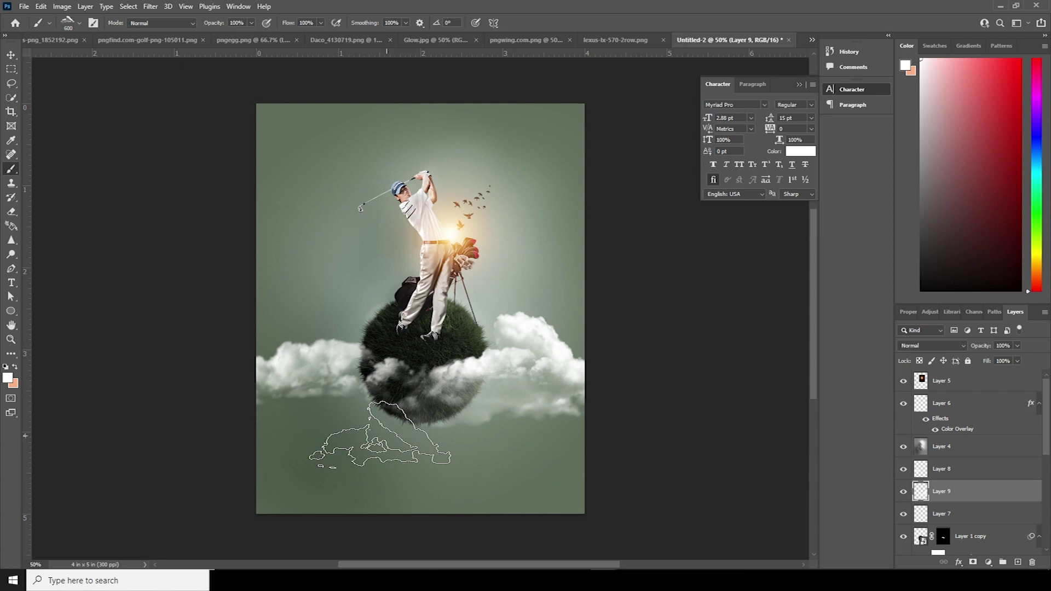
pyautogui.click(276, 344)
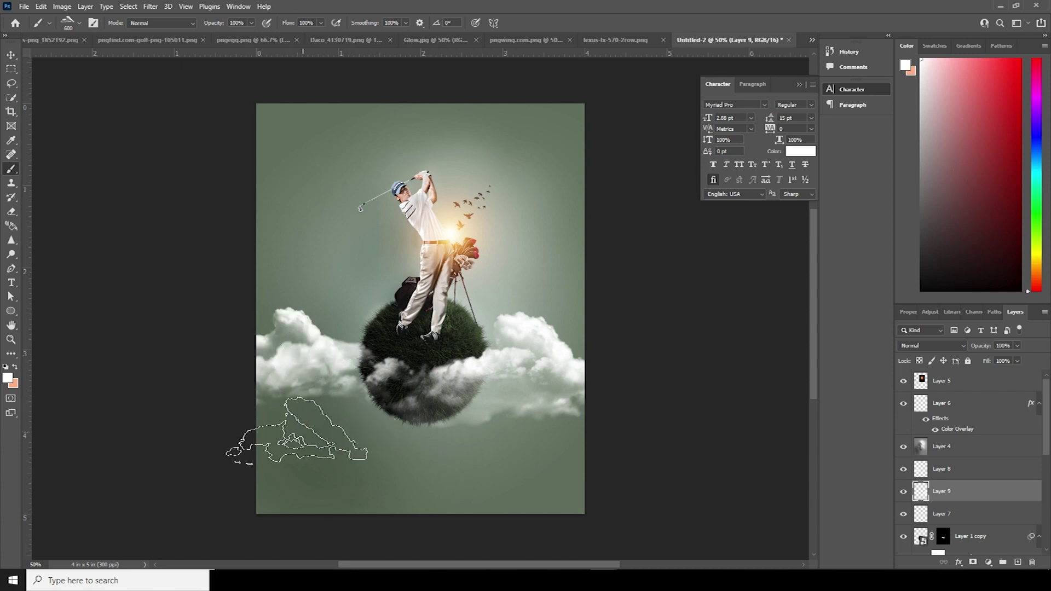
pyautogui.click(336, 405)
pyautogui.hotkey('ctrl', 'z')
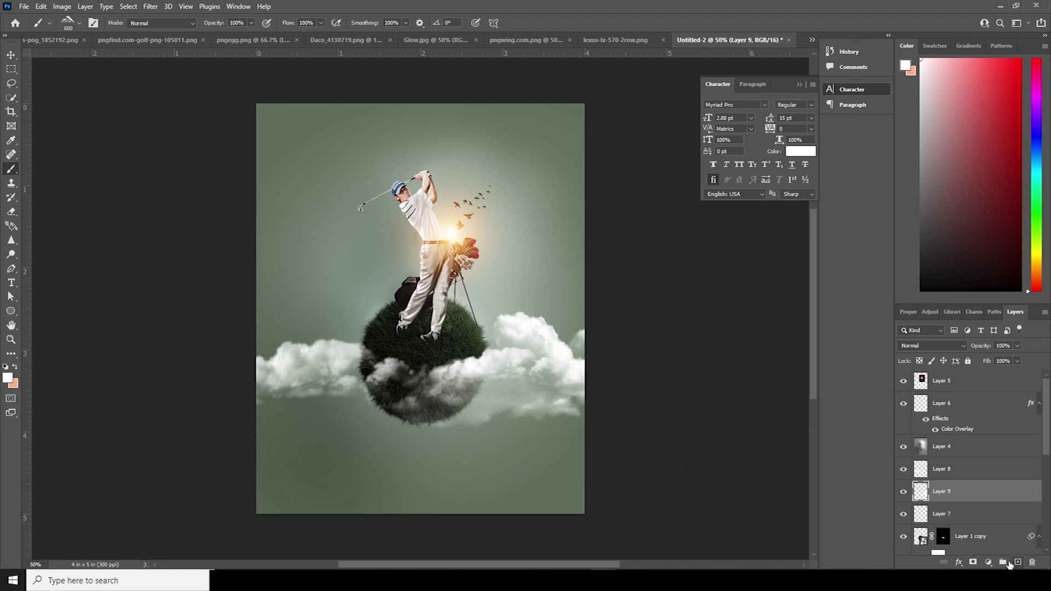
# Create Layer 10 and load the Clouds1516 brush, undoing a first oversized cloud stamp.
pyautogui.click(1017, 562)
pyautogui.click(80, 23)
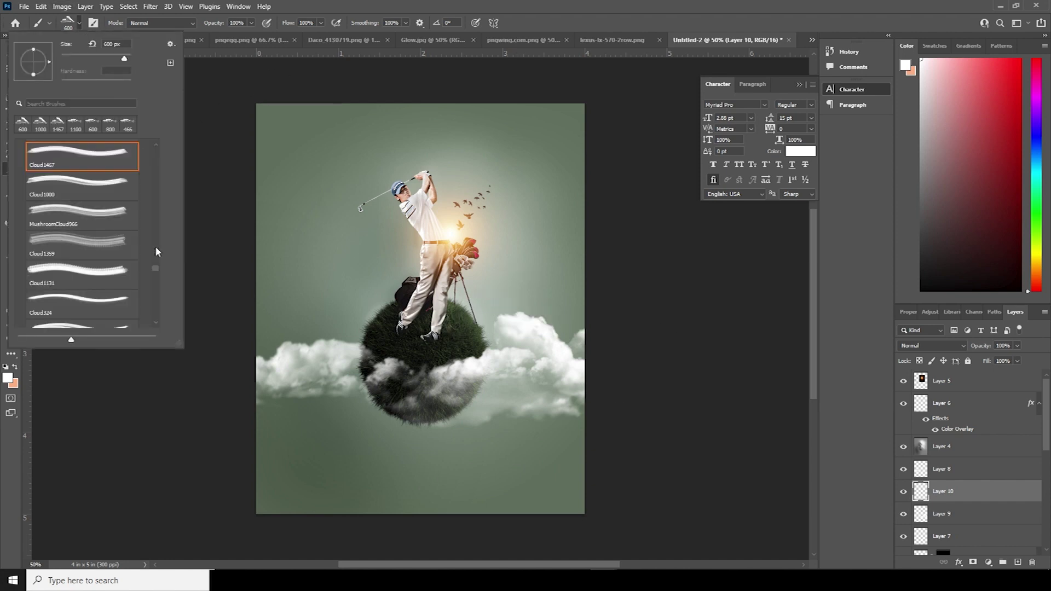
pyautogui.scroll(2, 153, 165)
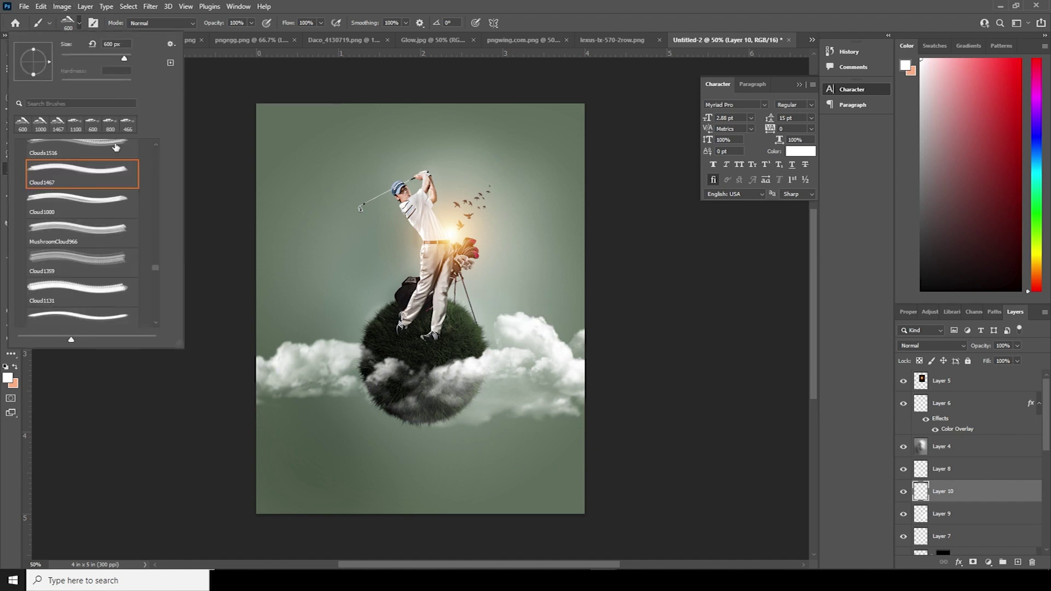
pyautogui.click(116, 146)
pyautogui.click(431, 309)
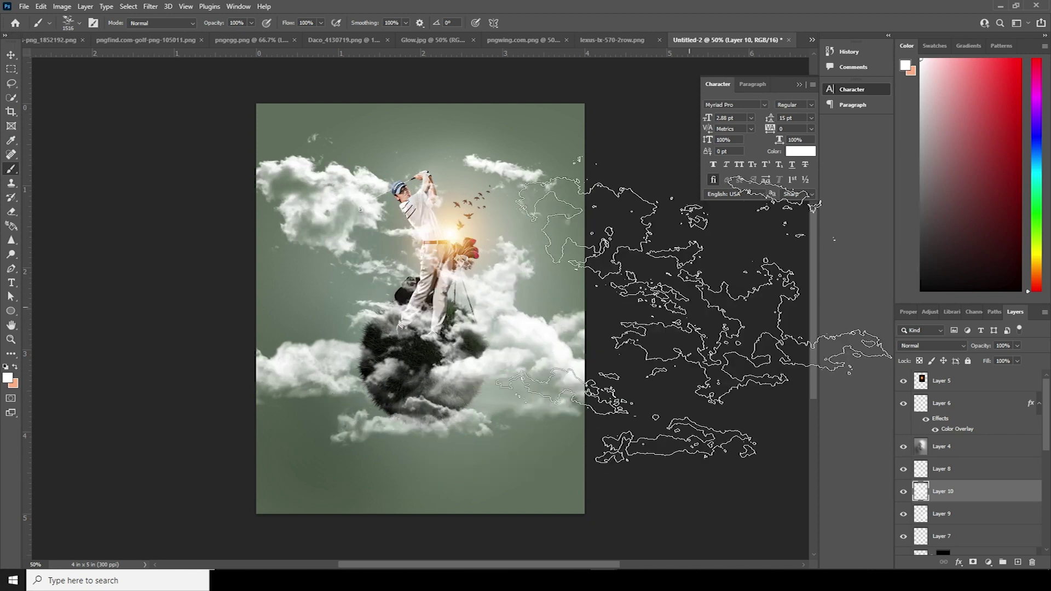
pyautogui.hotkey('ctrl', 'z')
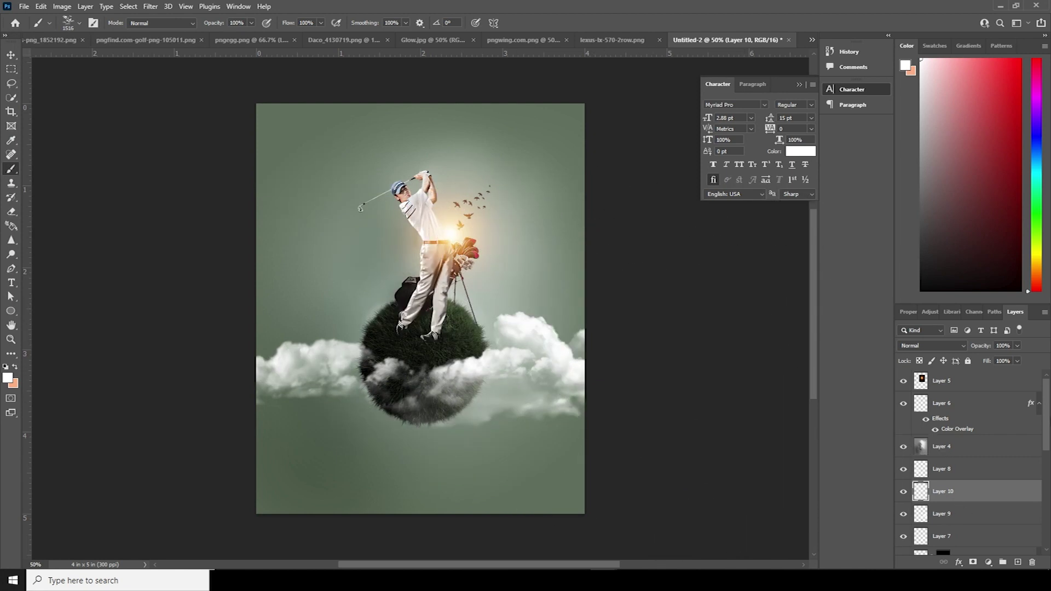
# Move Layer 10 above Gradient Fill 1, stamp 700 px clouds around the golfer, and add empty Layer 11.
pyautogui.scroll(-5, 1046, 432)
pyautogui.scroll(4, 1046, 432)
pyautogui.moveTo(943, 453); pyautogui.dragTo(964, 506)
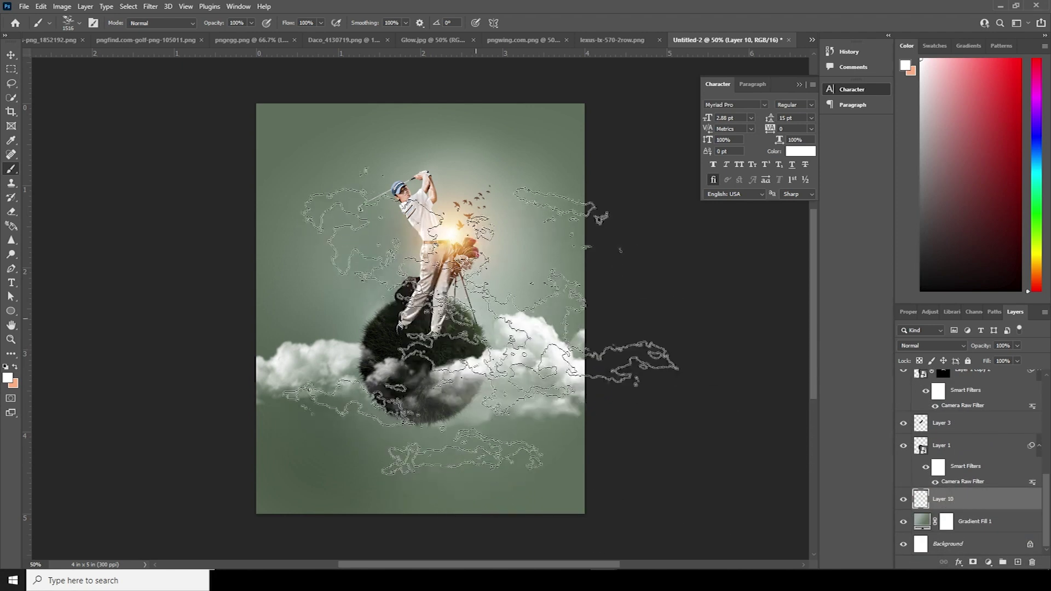
pyautogui.press('[')
pyautogui.press('[')
pyautogui.press('[')
pyautogui.press('[')
pyautogui.press('[')
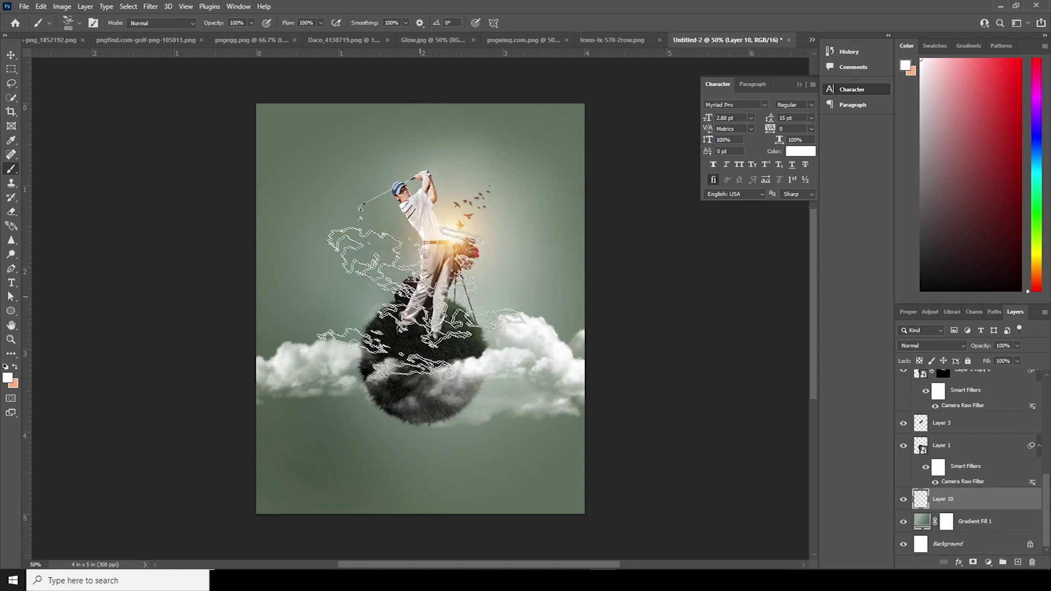
pyautogui.click(407, 296)
pyautogui.press('[')
pyautogui.press('[')
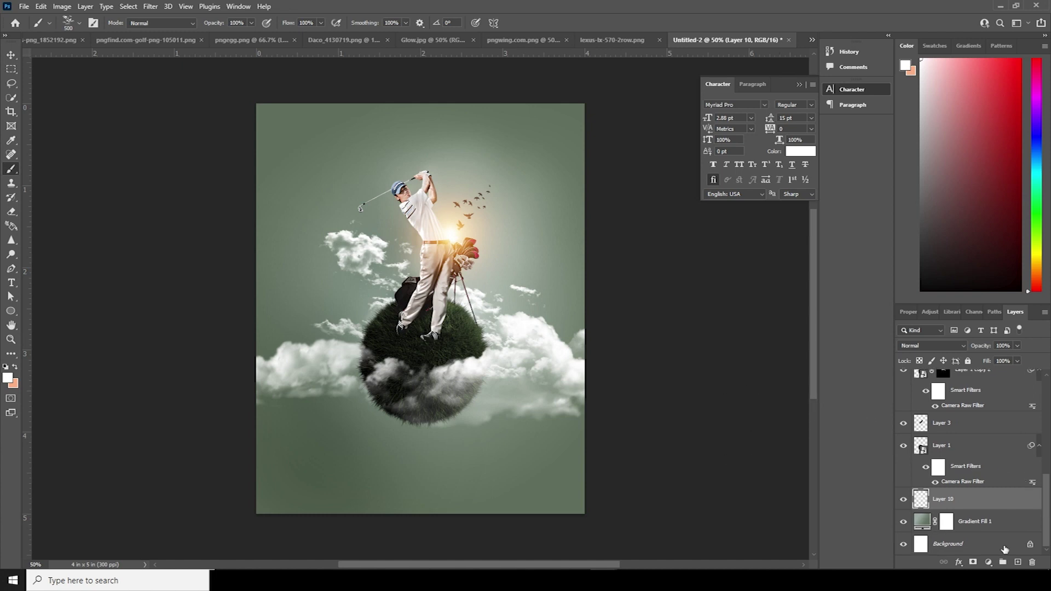
pyautogui.click(1018, 563)
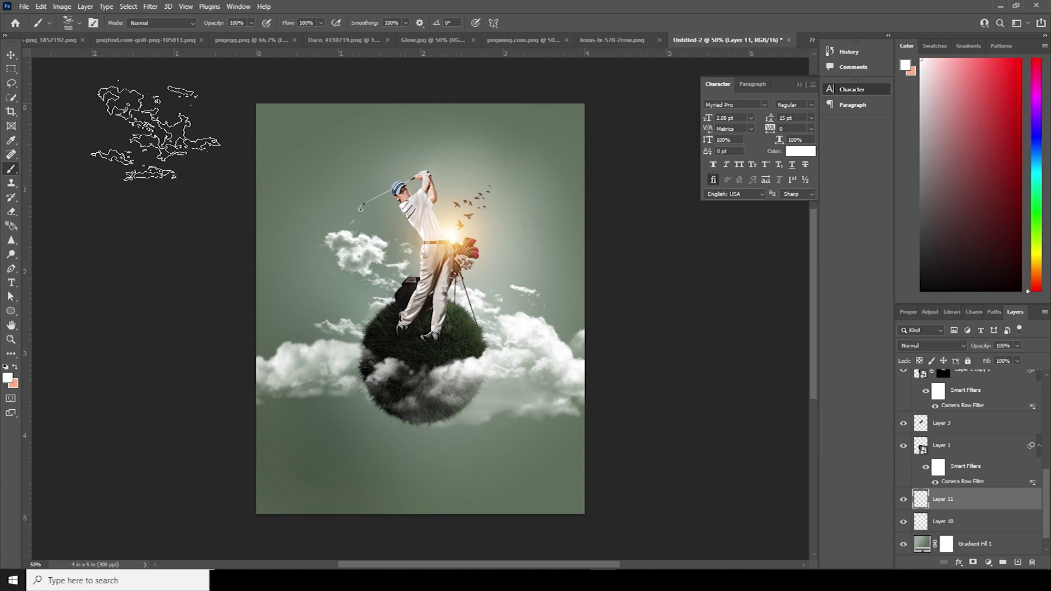
# Select the Soft Round Pressure Size brush with a near-black #222222 foreground colour.
pyautogui.click(79, 23)
pyautogui.moveTo(157, 272); pyautogui.dragTo(147, 153)
pyautogui.click(107, 198)
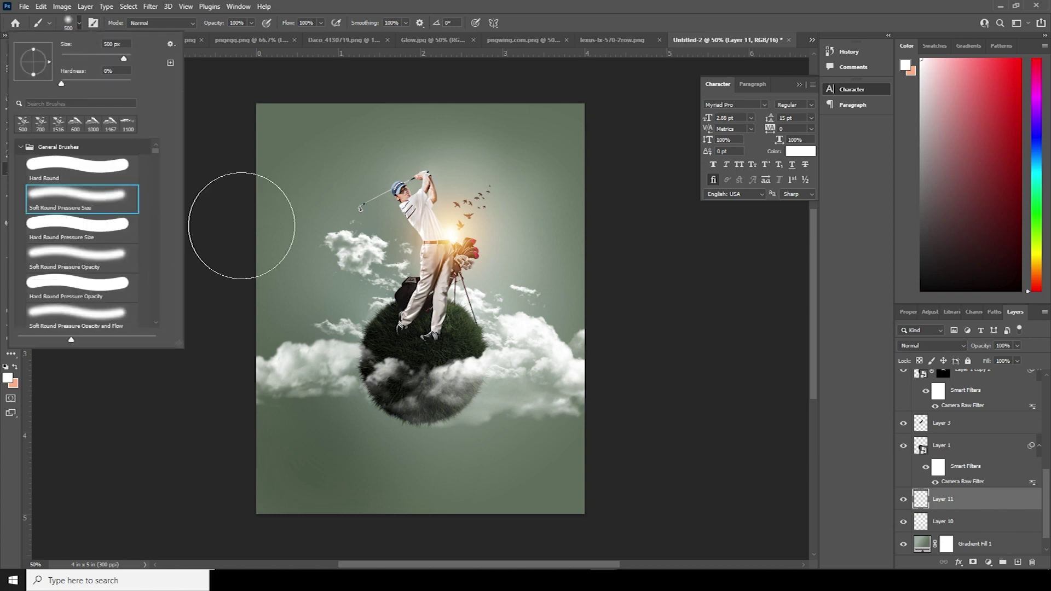
pyautogui.click(8, 377)
pyautogui.click(757, 313)
pyautogui.moveTo(756, 313); pyautogui.dragTo(752, 342)
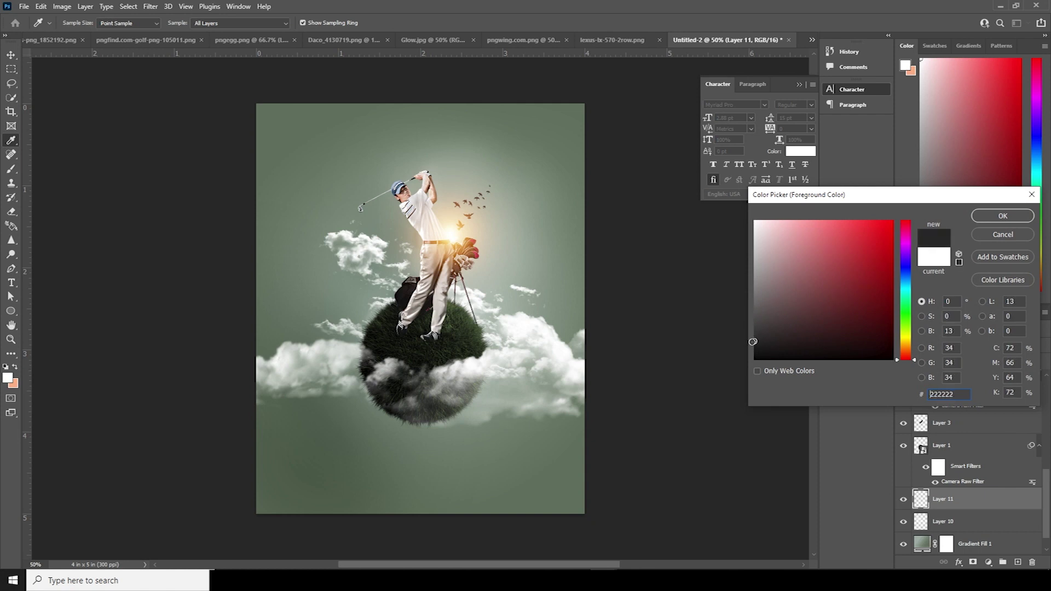
pyautogui.click(989, 216)
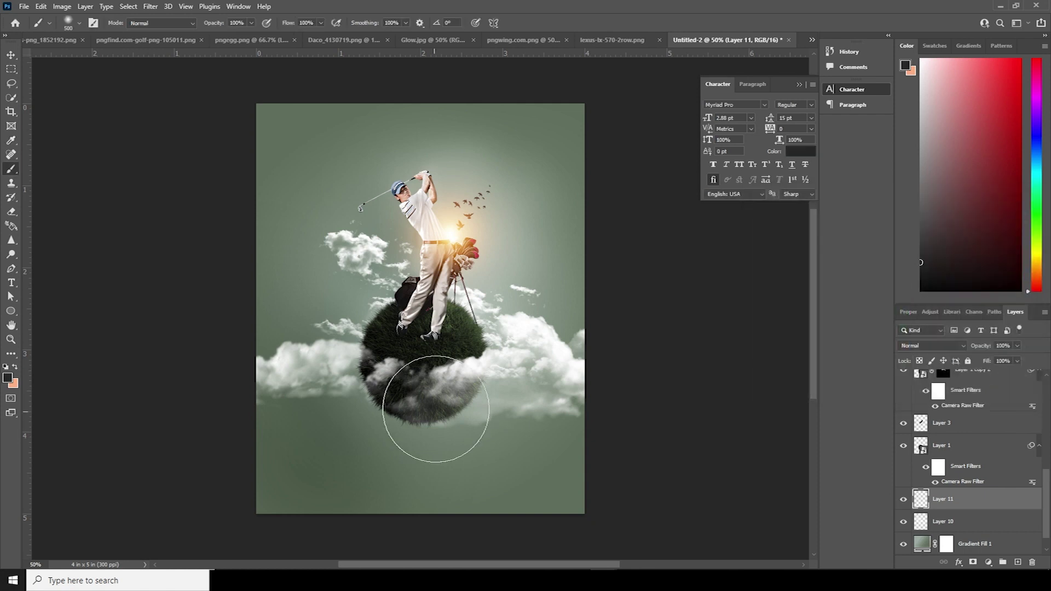
# Paint a soft shadow under the sphere and squash it into a flat oval.
pyautogui.click(431, 402)
pyautogui.hotkey('ctrl', 't')
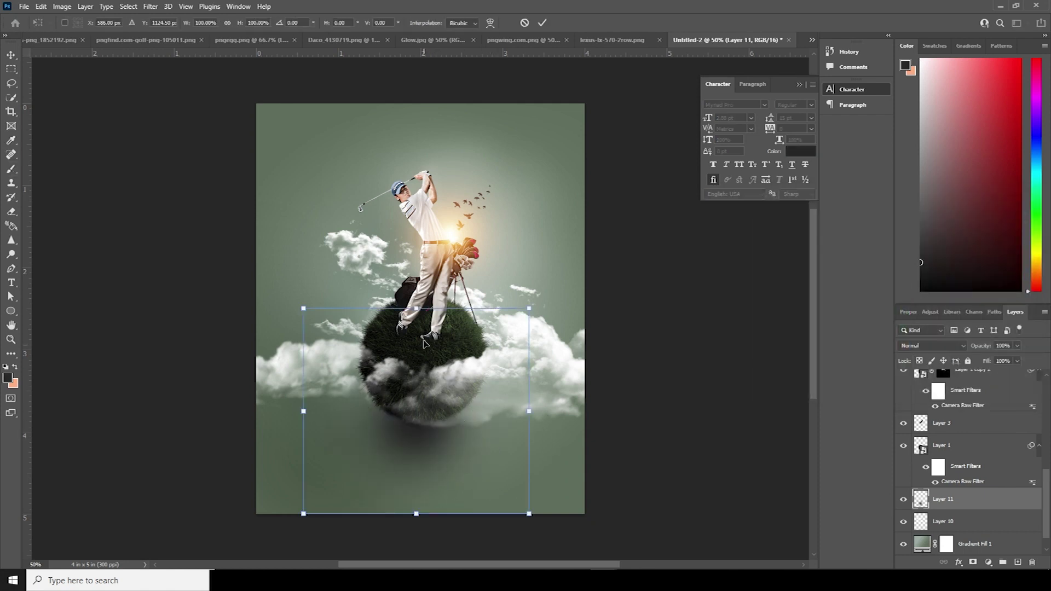
pyautogui.moveTo(417, 311)
pyautogui.mouseDown()
pyautogui.moveTo(417, 474)
pyautogui.moveTo(454, 458)
pyautogui.mouseUp()
pyautogui.press('Return')
pyautogui.press('b')
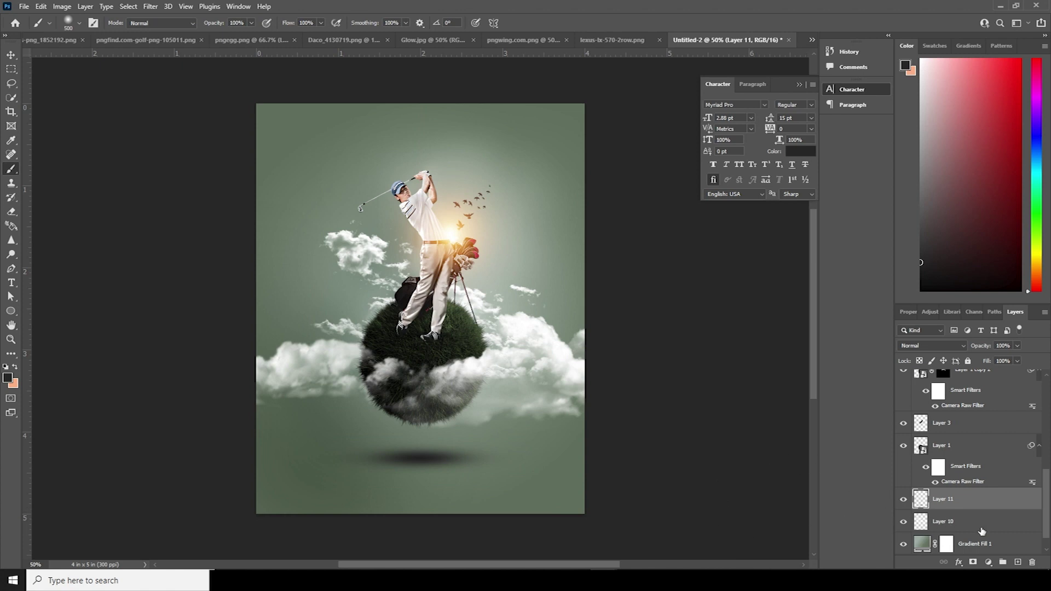
# Paint a 900 px dark tone across the bottom at 3% opacity, then draw a paragraph text box.
pyautogui.click(1017, 562)
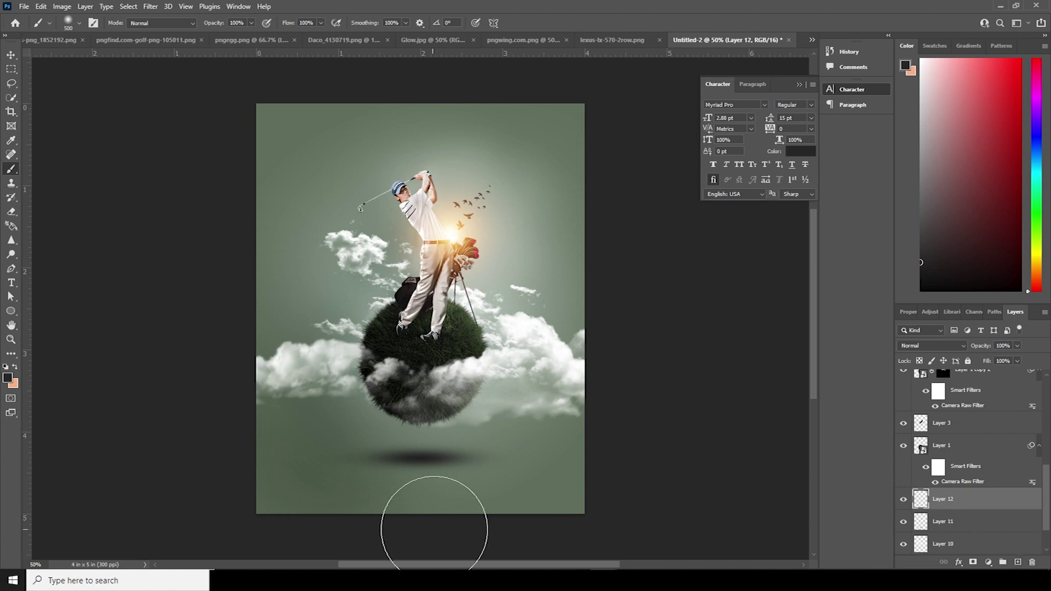
pyautogui.press(']')
pyautogui.press(']')
pyautogui.press(']')
pyautogui.press(']')
pyautogui.moveTo(328, 493)
pyautogui.mouseDown()
pyautogui.moveTo(263, 473)
pyautogui.moveTo(462, 524)
pyautogui.moveTo(647, 463)
pyautogui.moveTo(670, 400)
pyautogui.mouseUp()
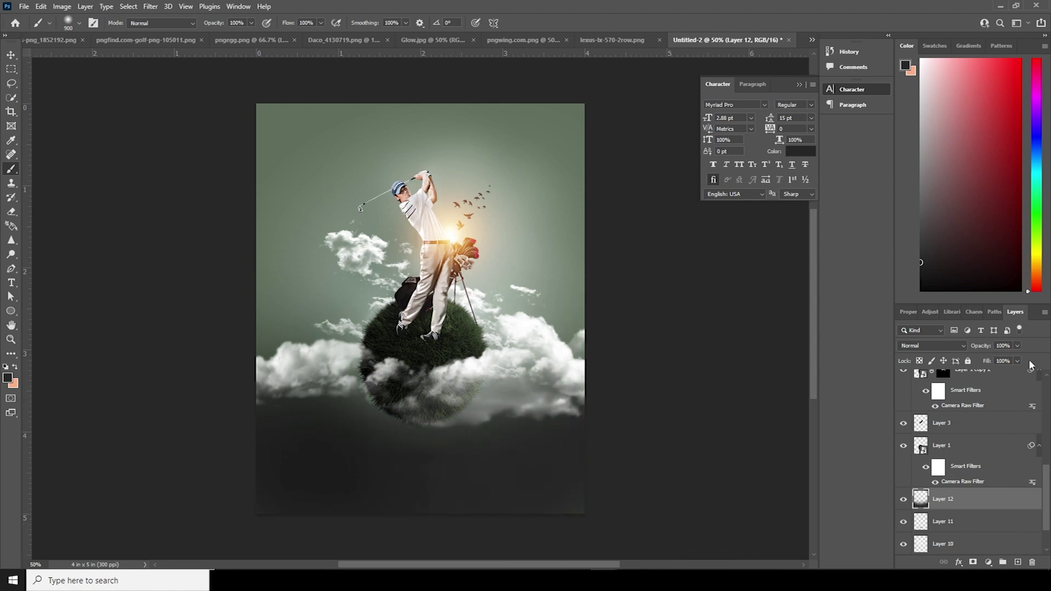
pyautogui.click(1018, 346)
pyautogui.click(973, 358)
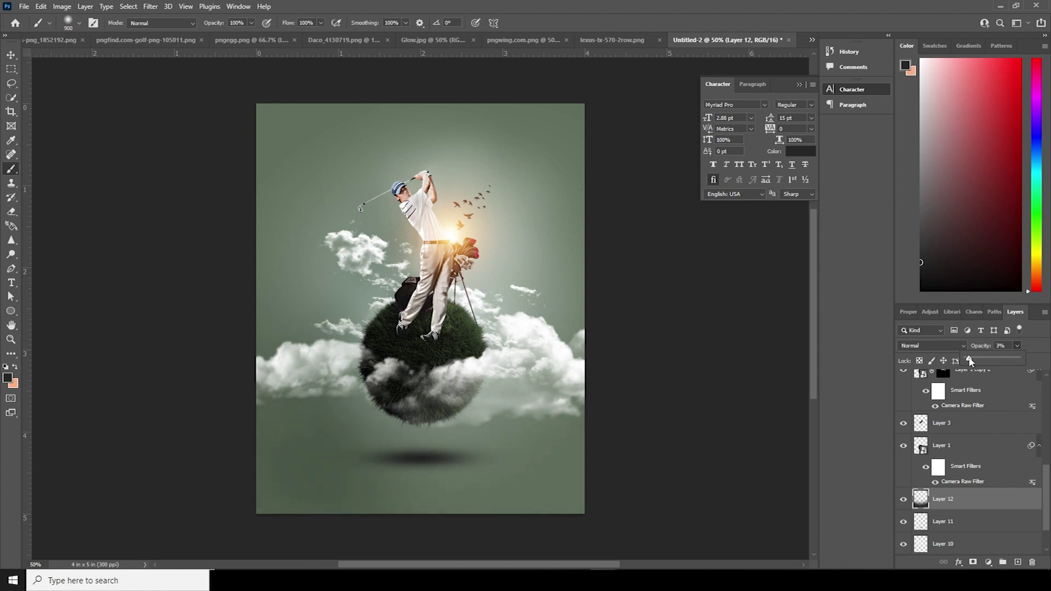
pyautogui.click(11, 282)
pyautogui.moveTo(332, 139); pyautogui.dragTo(407, 350)
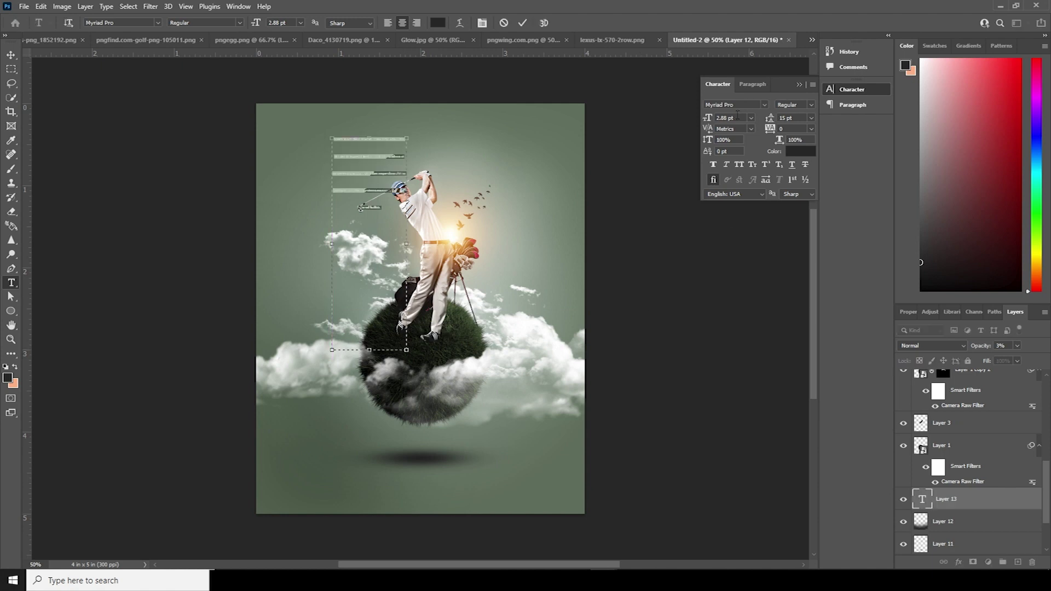
# Format the placeholder paragraph with Auto leading, 3 pt size and right alignment.
pyautogui.click(921, 499)
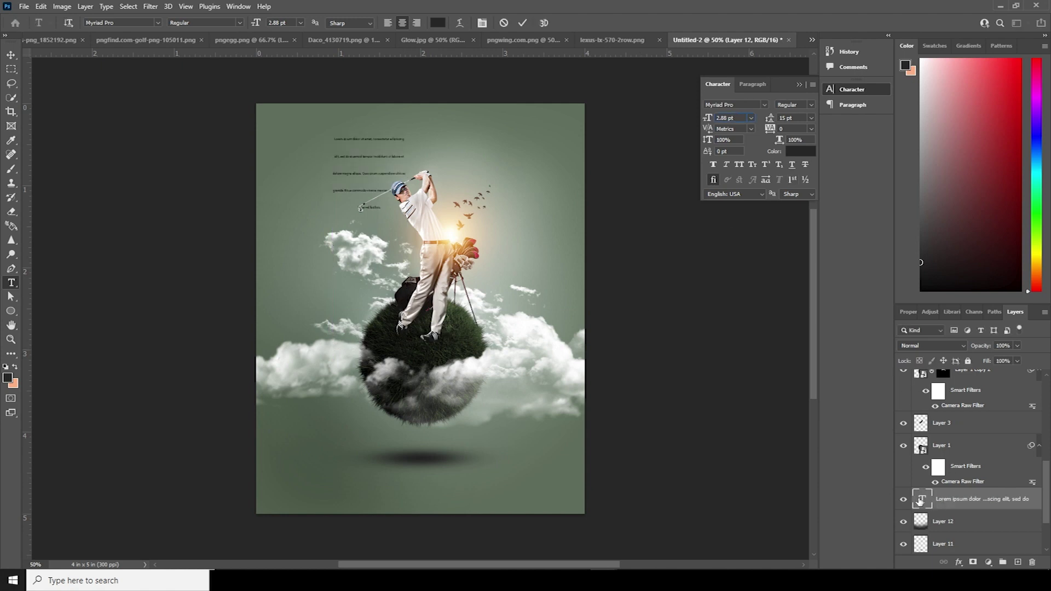
pyautogui.doubleClick(921, 498)
pyautogui.click(917, 494)
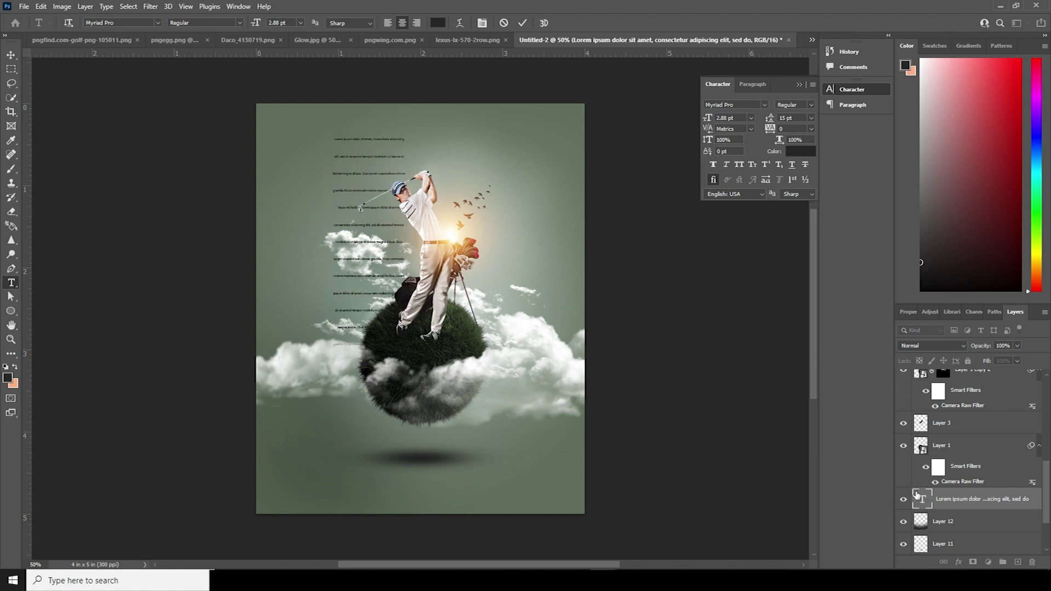
pyautogui.doubleClick(917, 494)
pyautogui.click(811, 129)
pyautogui.click(795, 130)
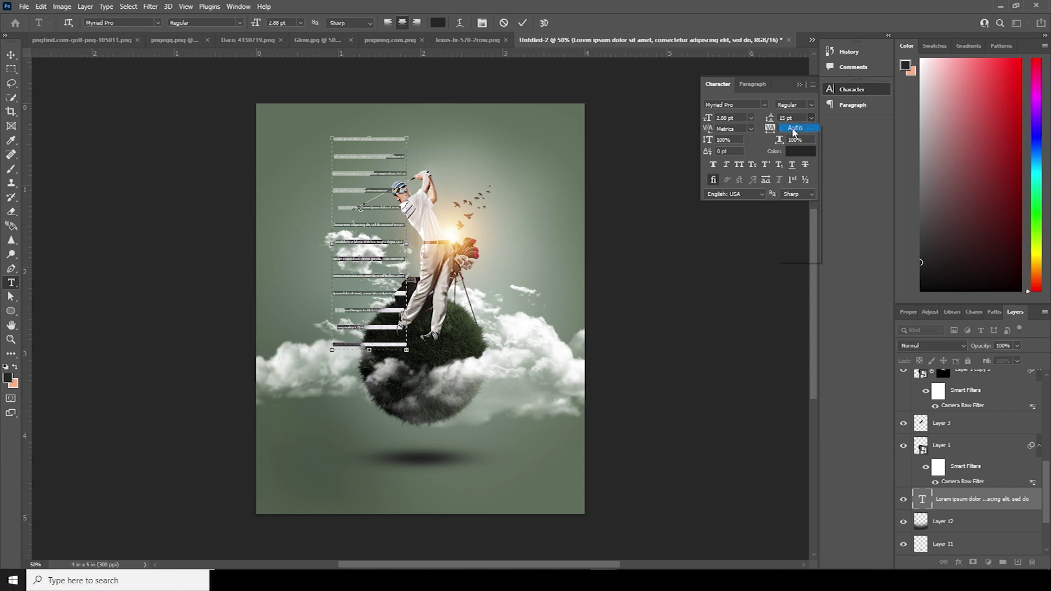
pyautogui.click(794, 129)
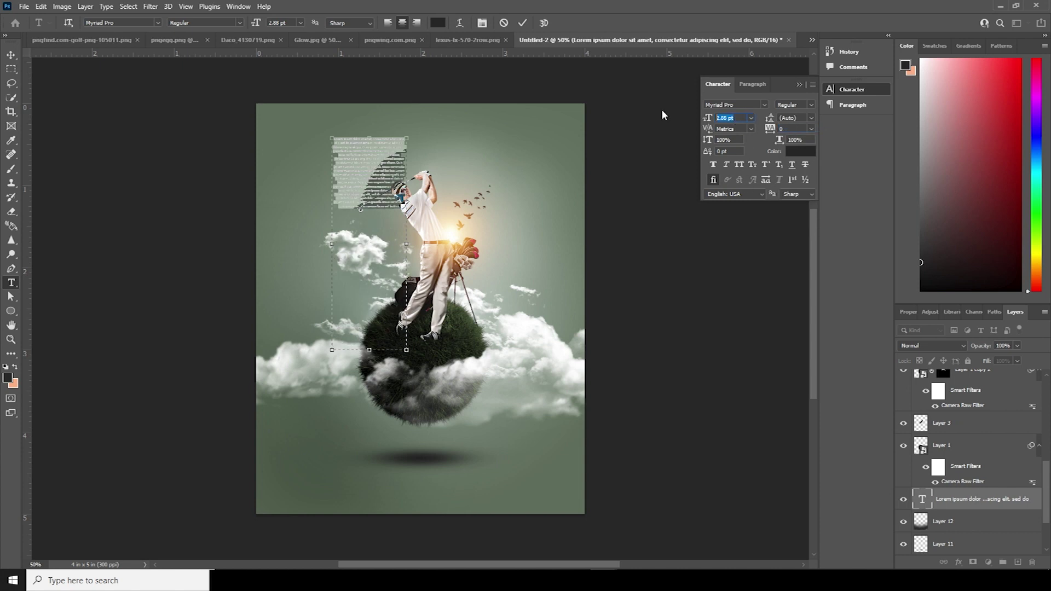
pyautogui.write('3')
pyautogui.press('Return')
pyautogui.click(419, 24)
# Colour the paragraph text white (#ffffff) and nudge the block down slightly.
pyautogui.doubleClick(922, 499)
pyautogui.click(801, 151)
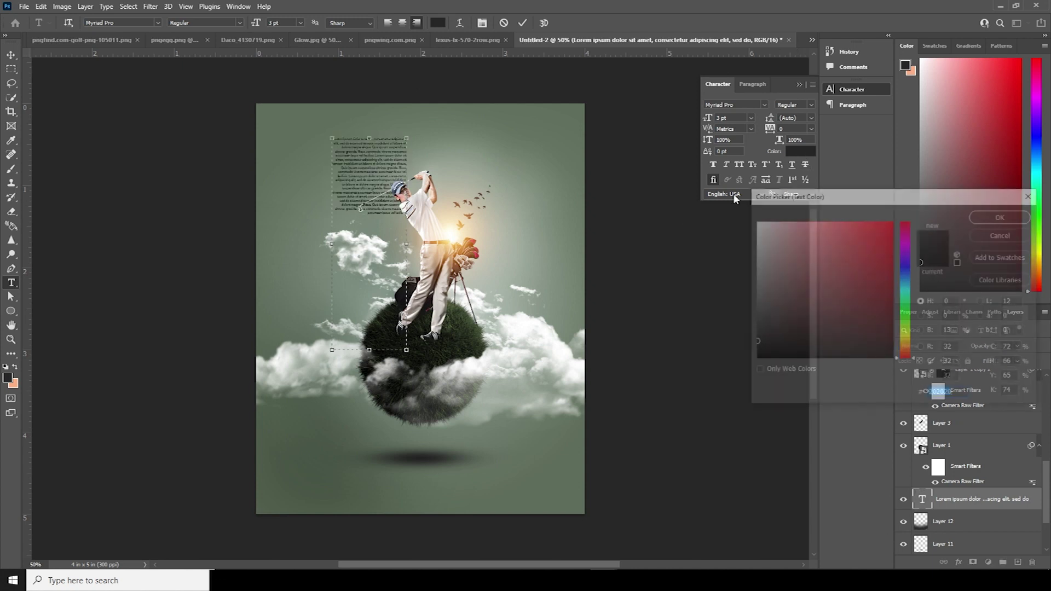
pyautogui.write('ffffff')
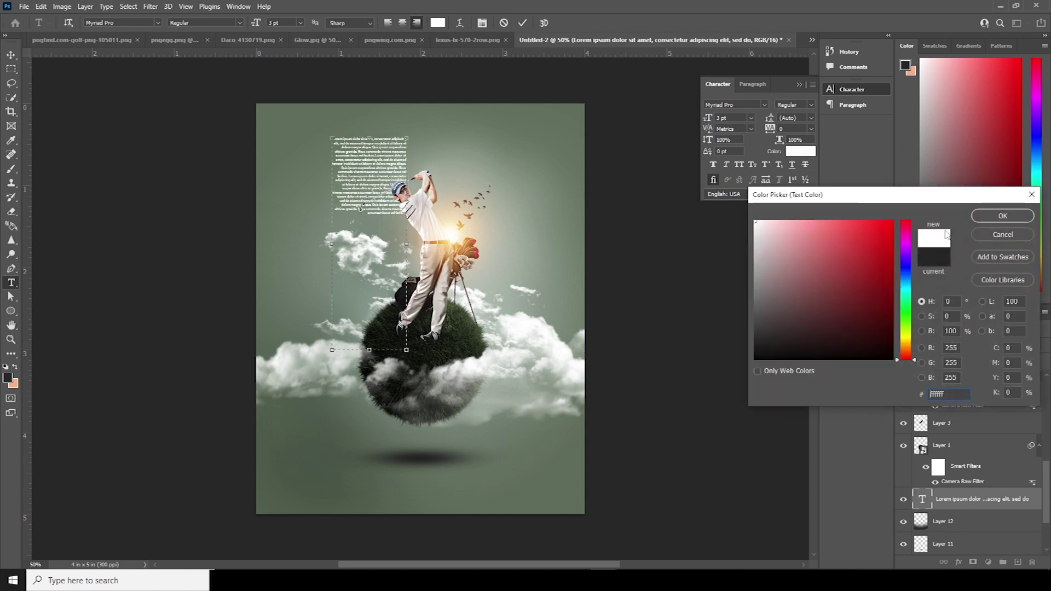
pyautogui.click(1002, 215)
pyautogui.click(12, 55)
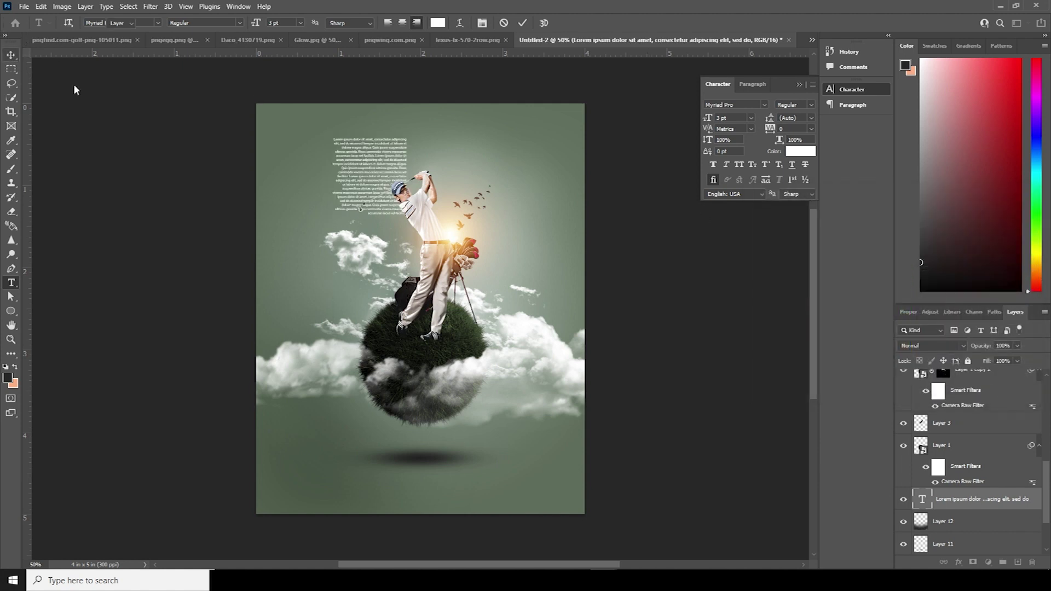
pyautogui.hotkey('ctrl', 't')
pyautogui.moveTo(378, 211); pyautogui.dragTo(376, 241)
pyautogui.press('Return')
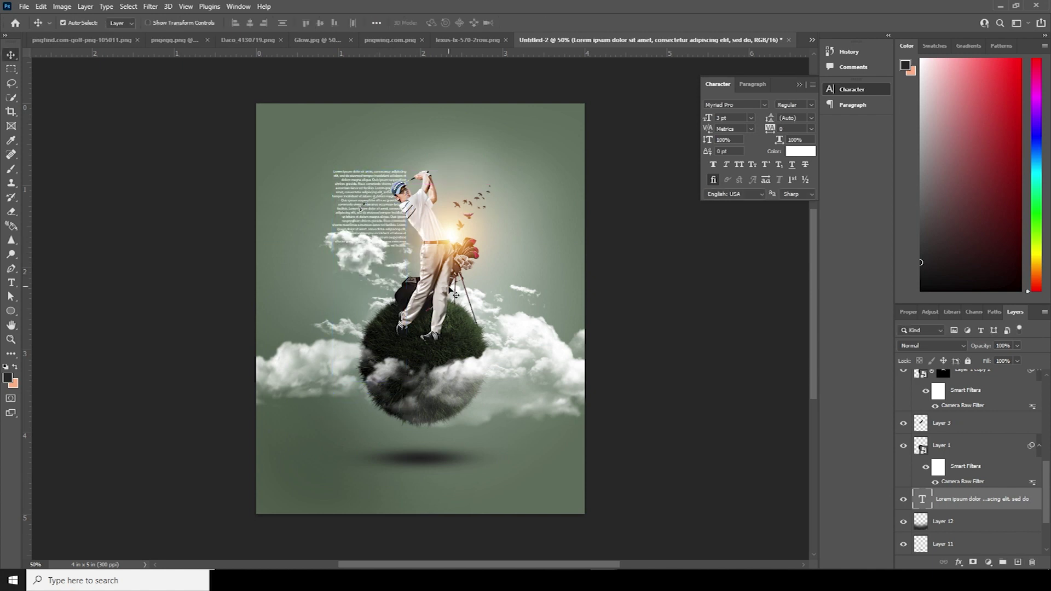
# Duplicate the text block, place the copy right of the golfer, and bring in the Lexus logo.
pyautogui.hotkey('ctrl', 'j')
pyautogui.hotkey('ctrl', 't')
pyautogui.moveTo(394, 235); pyautogui.dragTo(523, 328)
pyautogui.press('Return')
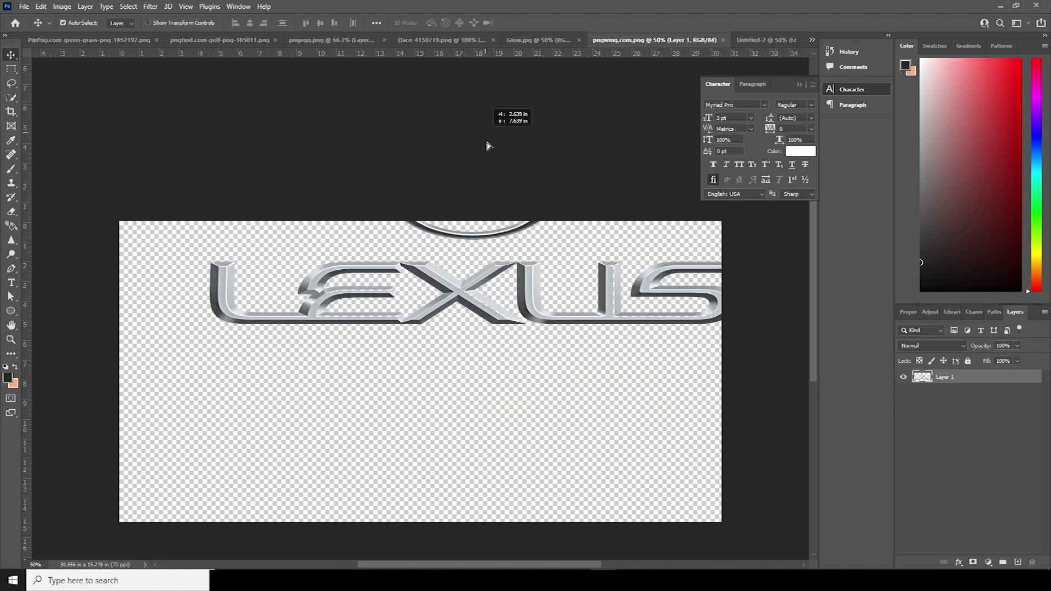
pyautogui.moveTo(488, 145); pyautogui.dragTo(547, 150)
# Place the Lexus logo and scale it to about 10% at the top right.
pyautogui.click(512, 223)
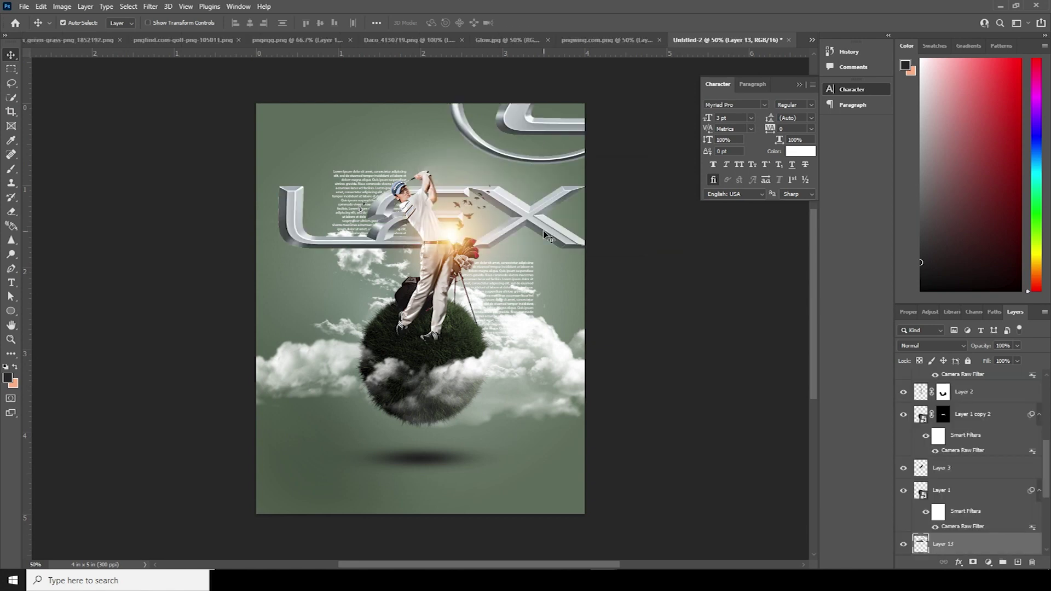
pyautogui.hotkey('ctrl', 't')
pyautogui.moveTo(276, 249); pyautogui.dragTo(527, 138)
pyautogui.press('Return')
# Add a small 'LEXUS PREMIUMMOTION' tagline beneath the logo.
pyautogui.press('t')
pyautogui.click(514, 162)
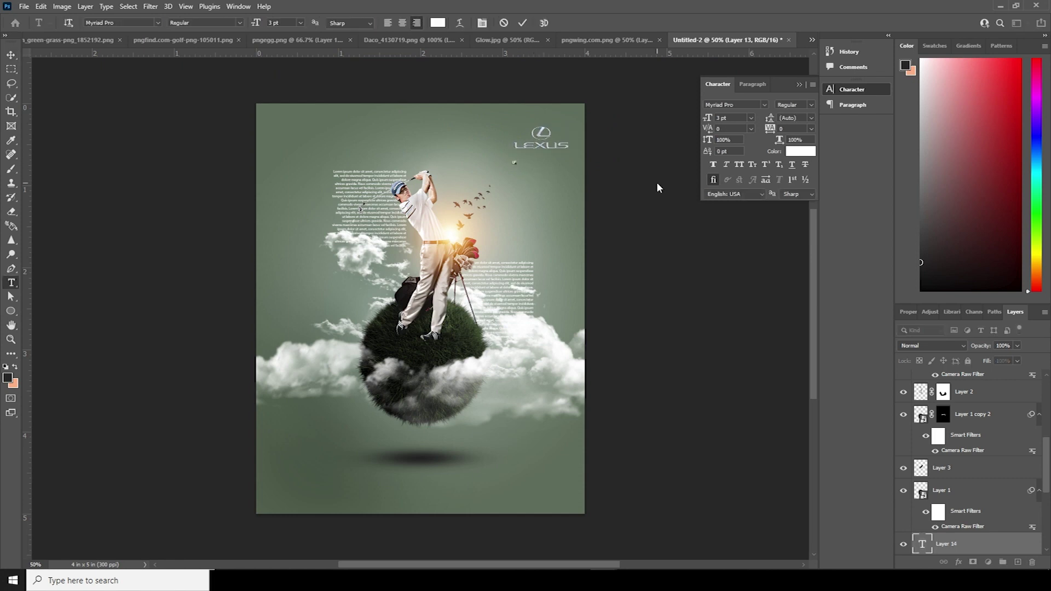
pyautogui.write('LEXUS PREMIUMMOTION')
pyautogui.click(11, 55)
pyautogui.hotkey('ctrl', 't')
pyautogui.moveTo(516, 164); pyautogui.dragTo(569, 164)
pyautogui.press('Return')
pyautogui.hotkey('ctrl', '+')
pyautogui.doubleClick(923, 544)
pyautogui.click(800, 151)
pyautogui.press('Return')
pyautogui.click(228, 92)
pyautogui.hotkey('ctrl', '-')
# Type a large 'LEXUS OPEN' title below the sphere.
pyautogui.click(343, 407)
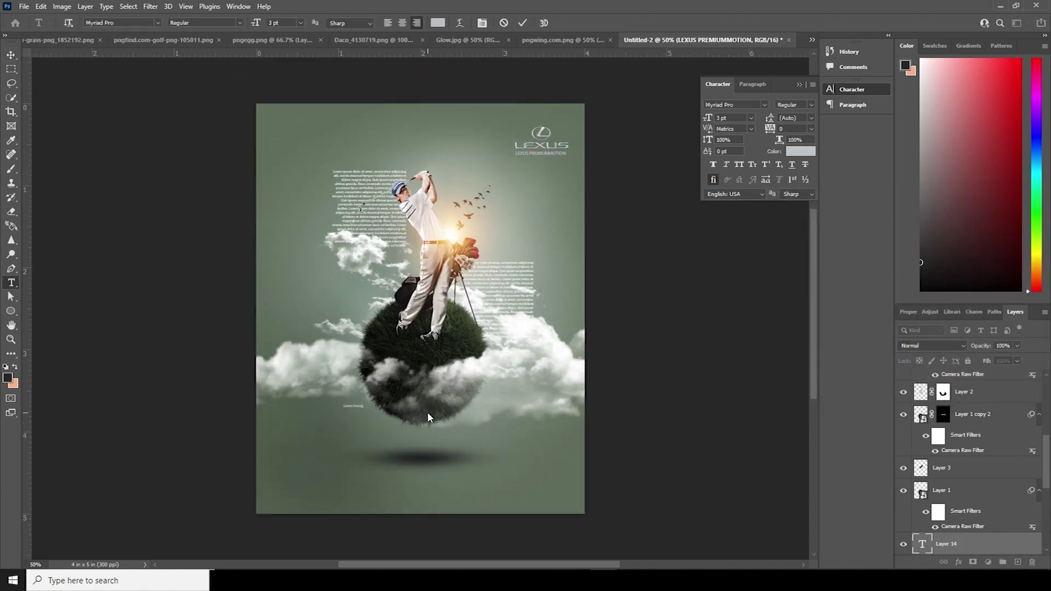
pyautogui.write('LEXUS OPEN')
pyautogui.moveTo(383, 412); pyautogui.dragTo(582, 446)
# Set the LEXUS OPEN title in Rockwell and position it below the sphere.
pyautogui.hotkey('ctrl', 'Return')
pyautogui.press('v')
pyautogui.scroll(-3, 964, 465)
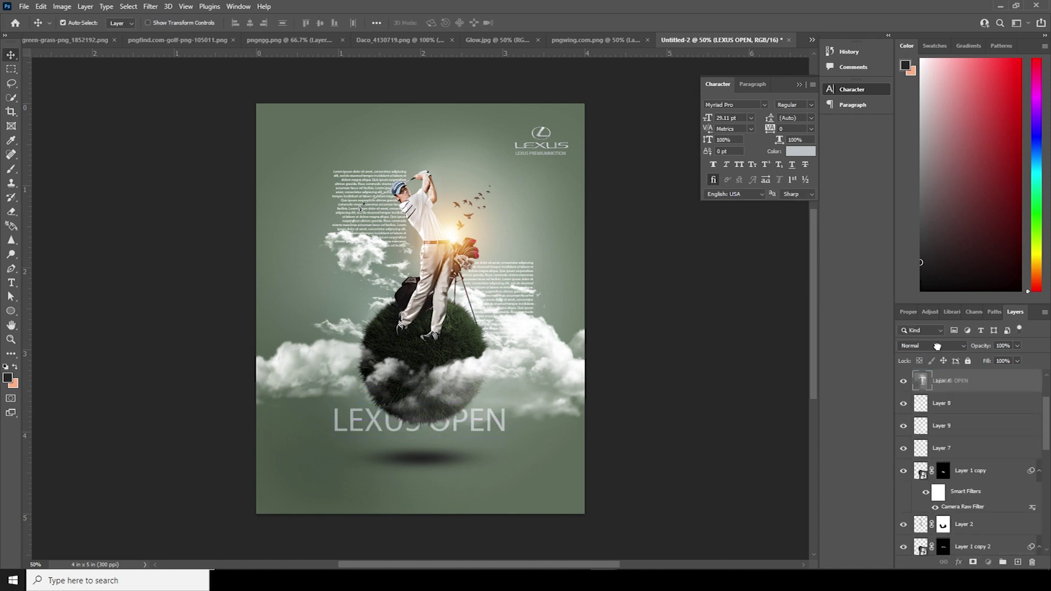
pyautogui.doubleClick(922, 381)
pyautogui.click(763, 104)
pyautogui.scroll(-5, 744, 328)
pyautogui.click(744, 328)
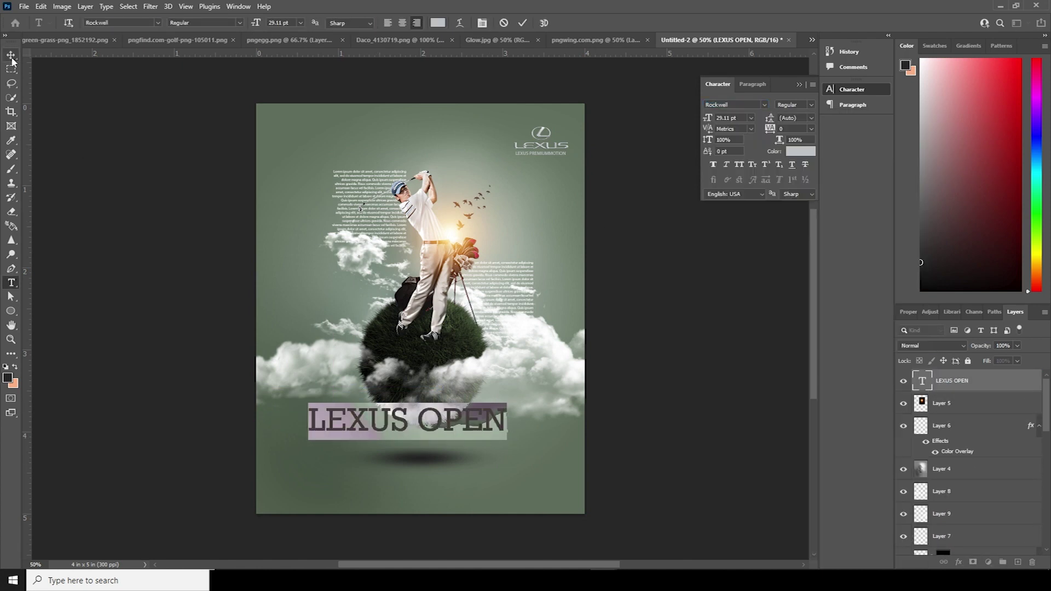
pyautogui.hotkey('ctrl', 't')
pyautogui.moveTo(458, 433); pyautogui.dragTo(467, 434)
# Add '2022' with 940 letter spacing beneath LEXUS OPEN.
pyautogui.press('Return')
pyautogui.press('t')
pyautogui.click(412, 438)
pyautogui.write('2022')
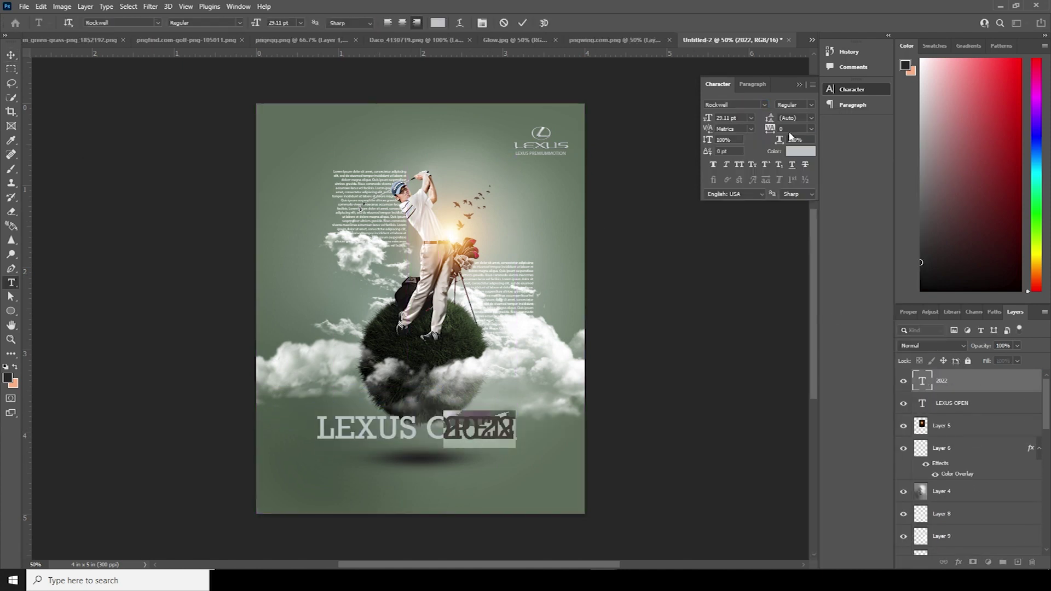
pyautogui.hotkey('ctrl', 'a')
pyautogui.click(794, 128)
pyautogui.write('520940')
pyautogui.hotkey('ctrl', 'Return')
pyautogui.press('v')
pyautogui.moveTo(535, 436); pyautogui.dragTo(484, 447)
# Scale both title lines together to 69.23% and raise them slightly.
pyautogui.hotkey('alt', 'shift', '[')
pyautogui.hotkey('ctrl', 't')
pyautogui.moveTo(450, 445); pyautogui.dragTo(460, 431)
pyautogui.press('Return')
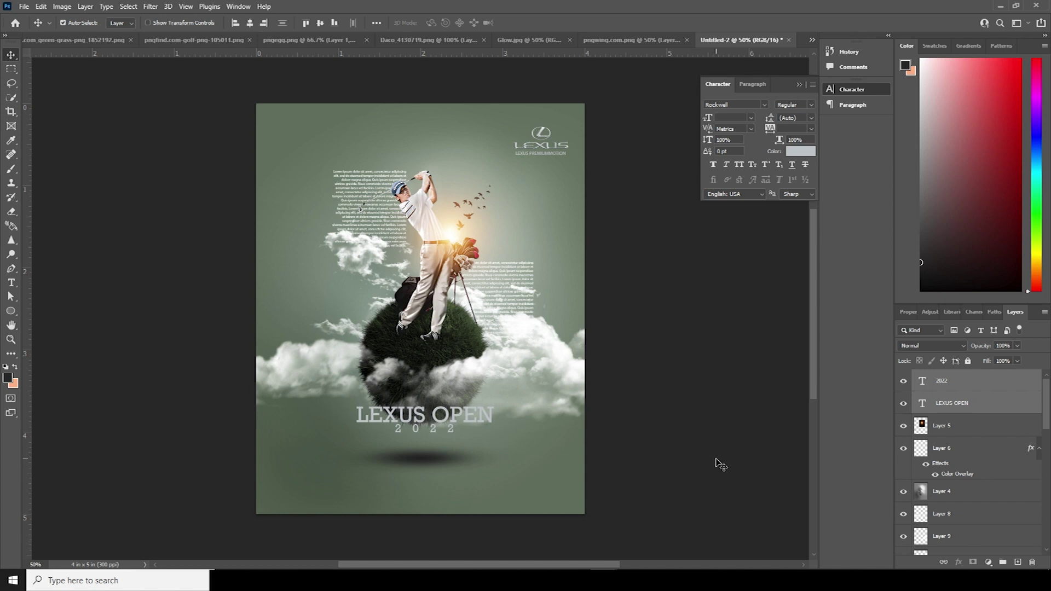
# Change the title text colour to off-white fffcf0.
pyautogui.doubleClick(923, 404)
pyautogui.click(800, 151)
pyautogui.click(762, 221)
pyautogui.click(1003, 216)
pyautogui.doubleClick(922, 381)
pyautogui.click(800, 151)
pyautogui.click(762, 221)
pyautogui.press('Return')
pyautogui.press('v')
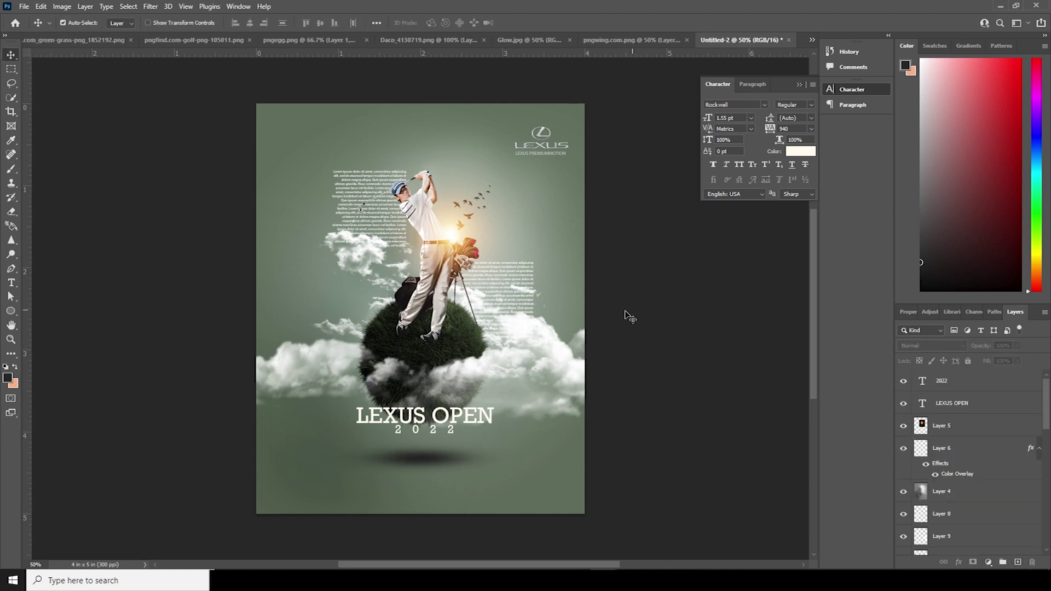
pyautogui.scroll(-10, 915, 472)
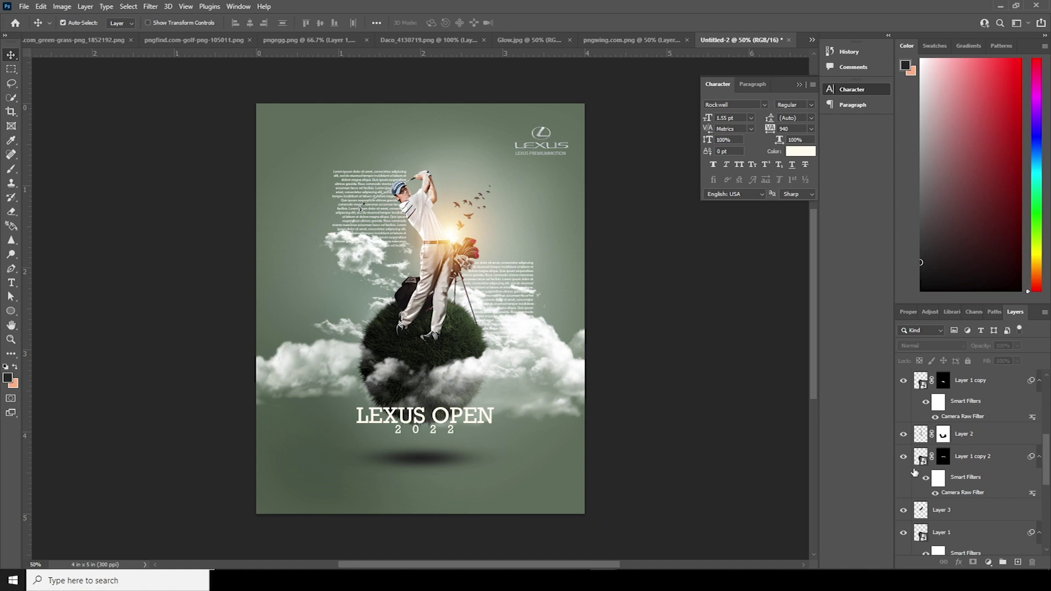
# Add a new layer above Layer 1 copy 2 and choose the Powder Explosion 002 brush.
pyautogui.click(920, 458)
pyautogui.click(1018, 563)
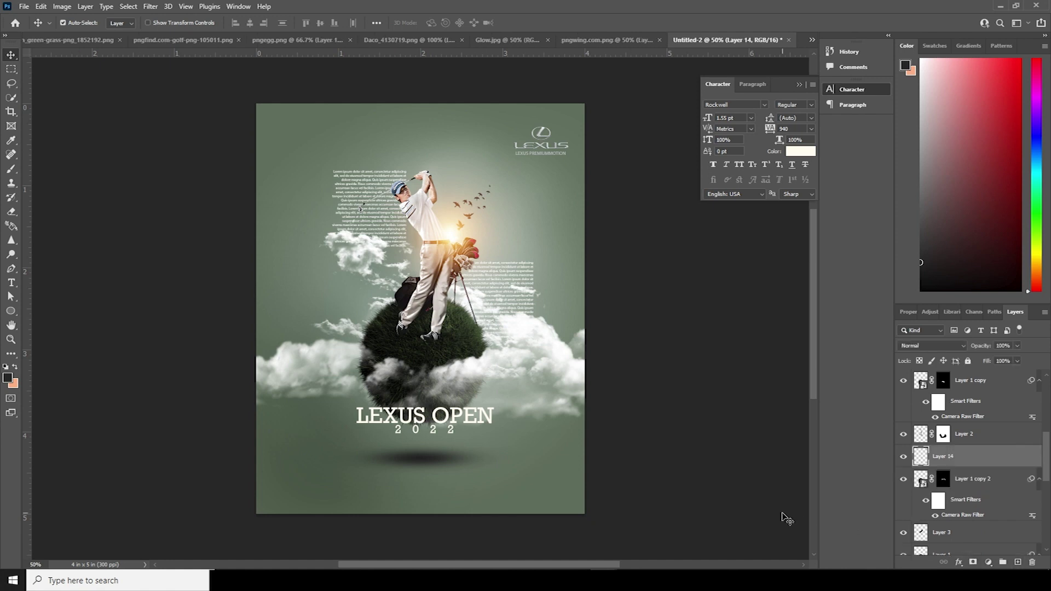
pyautogui.press('b')
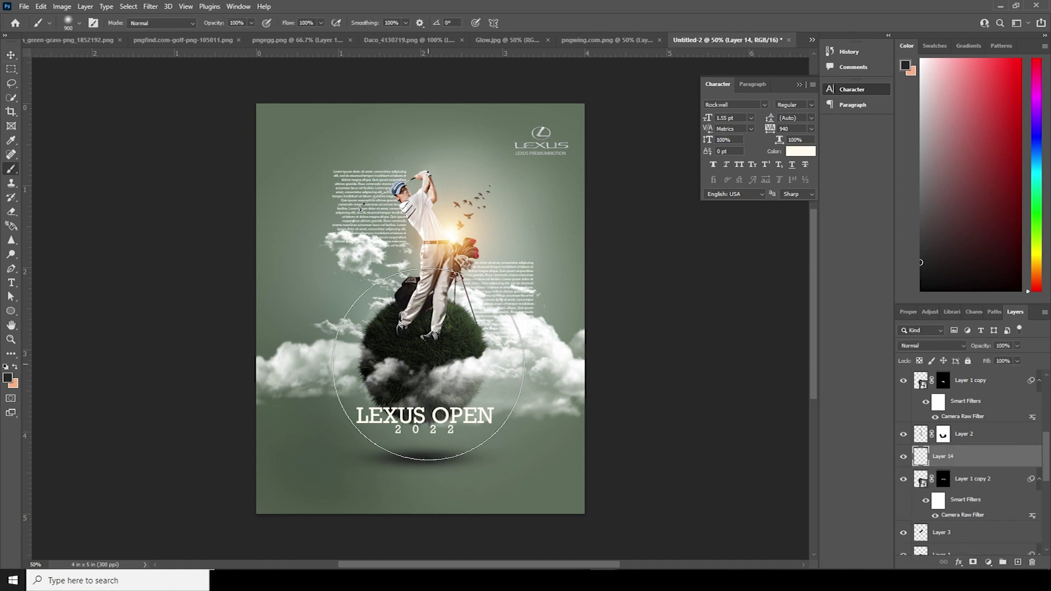
pyautogui.click(78, 23)
pyautogui.moveTo(153, 149)
pyautogui.mouseDown()
pyautogui.moveTo(159, 304)
pyautogui.moveTo(155, 159)
pyautogui.mouseUp()
pyautogui.click(122, 234)
pyautogui.press('.')
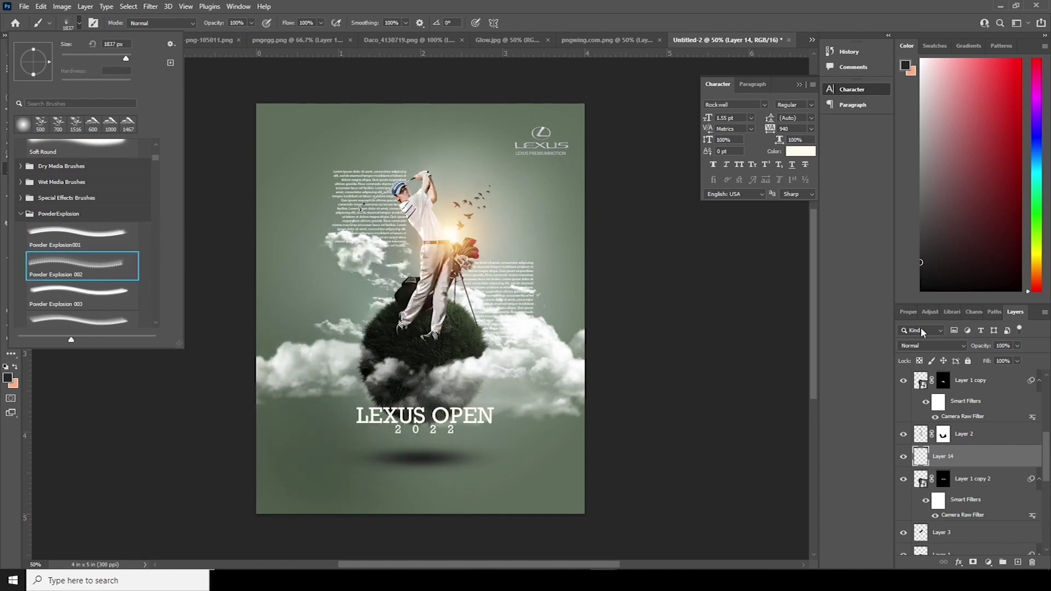
# Restore the brush's original size and set the foreground colour to white.
pyautogui.click(983, 463)
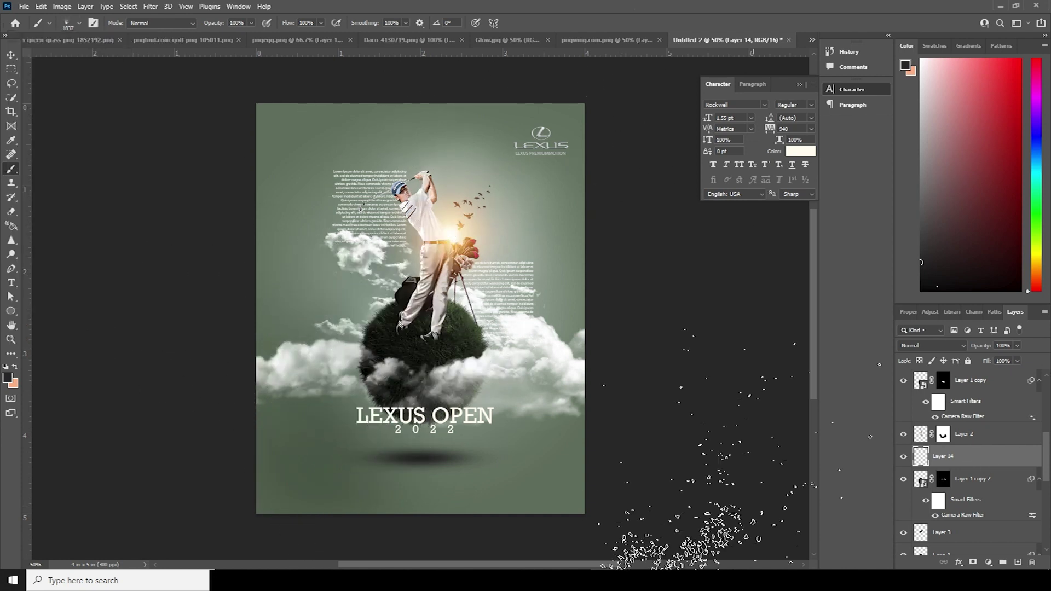
pyautogui.press('[')
pyautogui.press('[')
pyautogui.press('[')
pyautogui.press('[')
pyautogui.press('[')
pyautogui.click(69, 23)
pyautogui.doubleClick(82, 266)
pyautogui.click(8, 378)
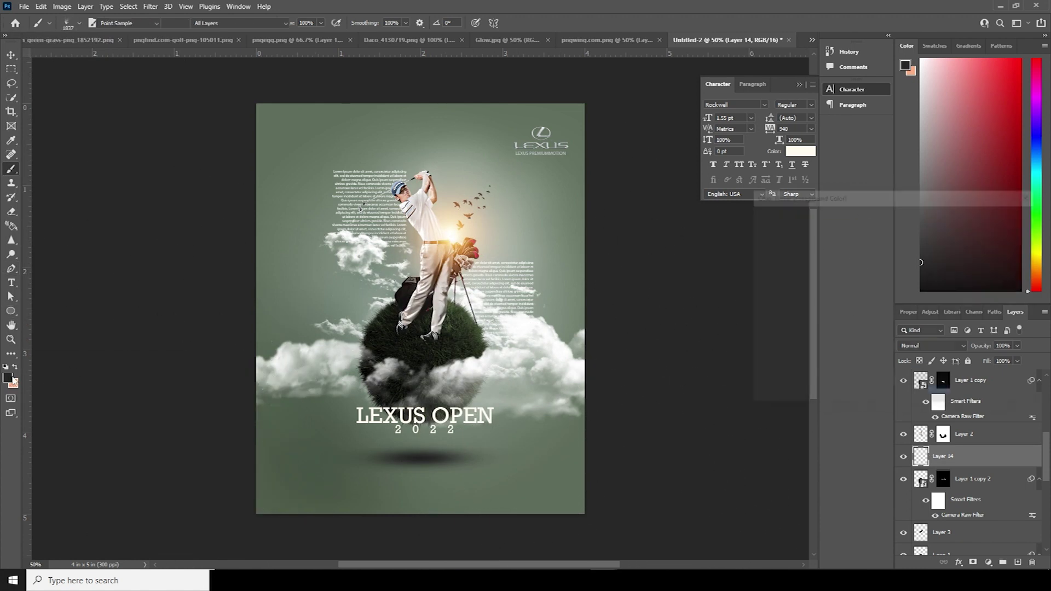
pyautogui.moveTo(783, 246); pyautogui.dragTo(624, 134)
pyautogui.click(1002, 216)
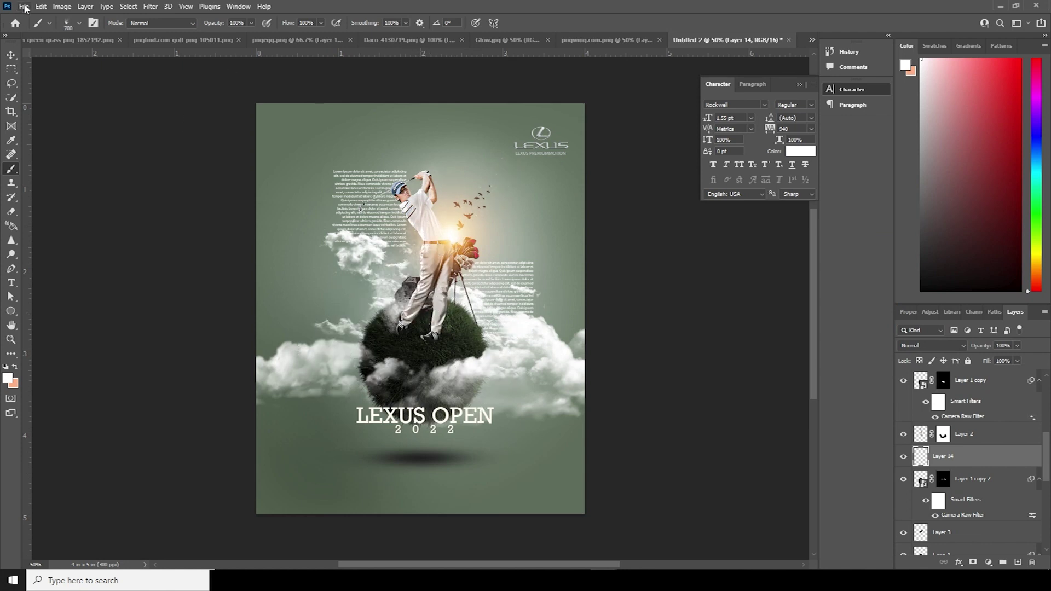
# Try Powder Explosion brushes 003–005, add Layer 15, and shrink the brush to 600 px.
pyautogui.click(76, 25)
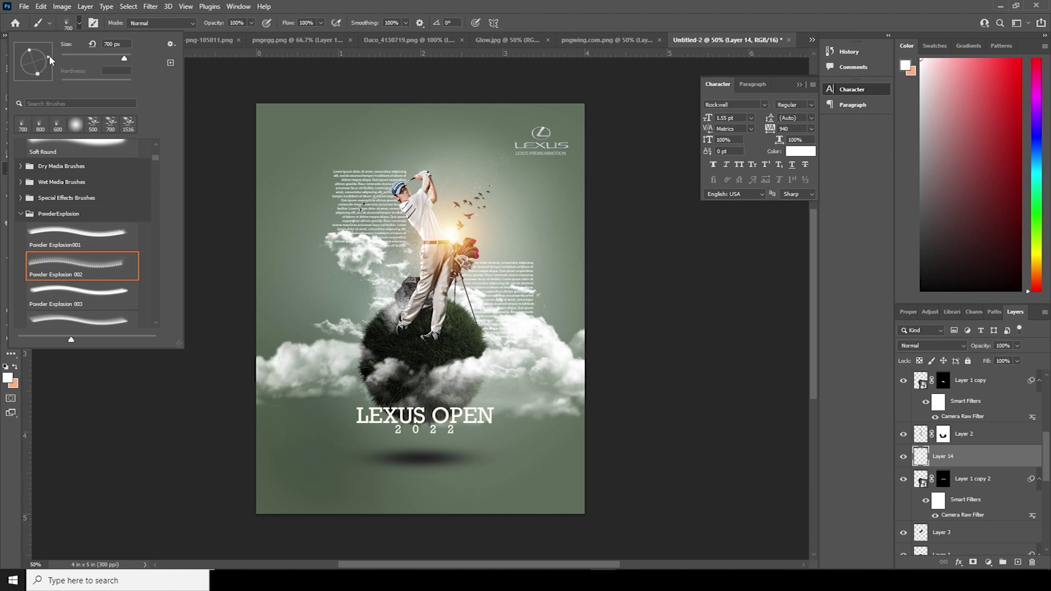
pyautogui.click(94, 295)
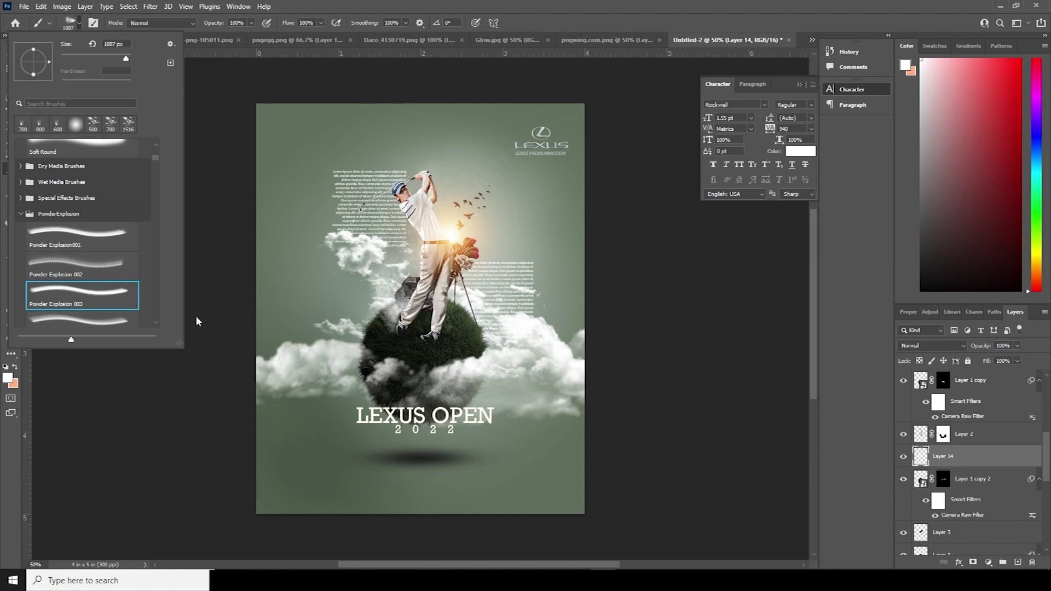
pyautogui.click(109, 323)
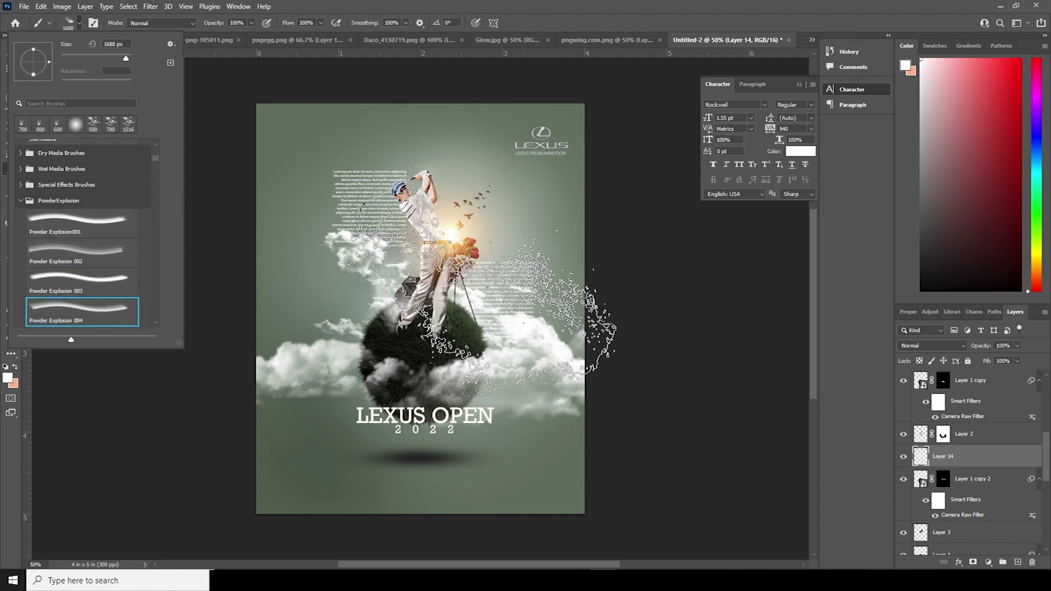
pyautogui.scroll(-3, 127, 225)
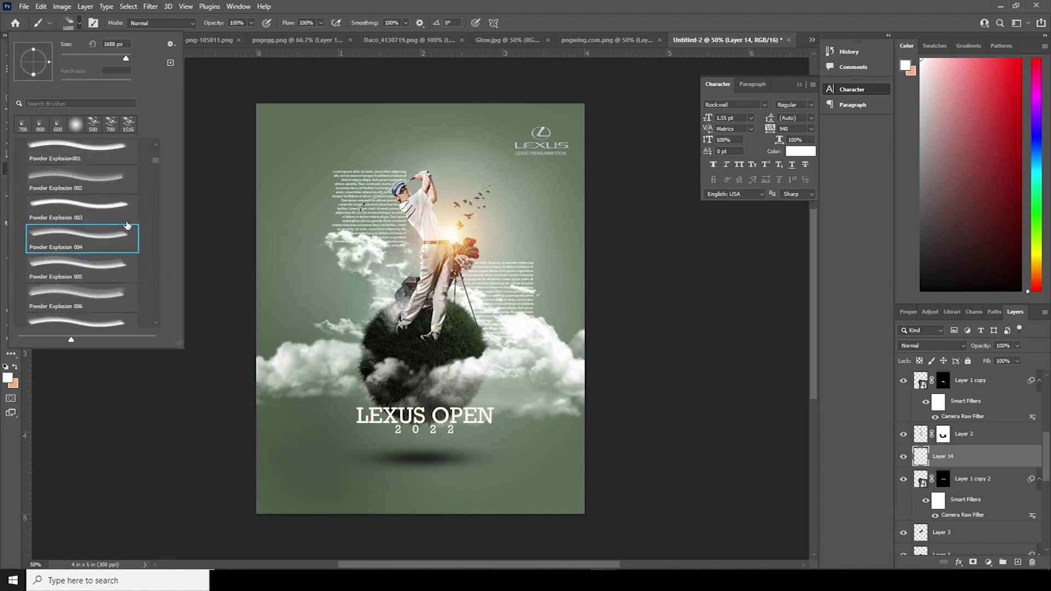
pyautogui.click(96, 269)
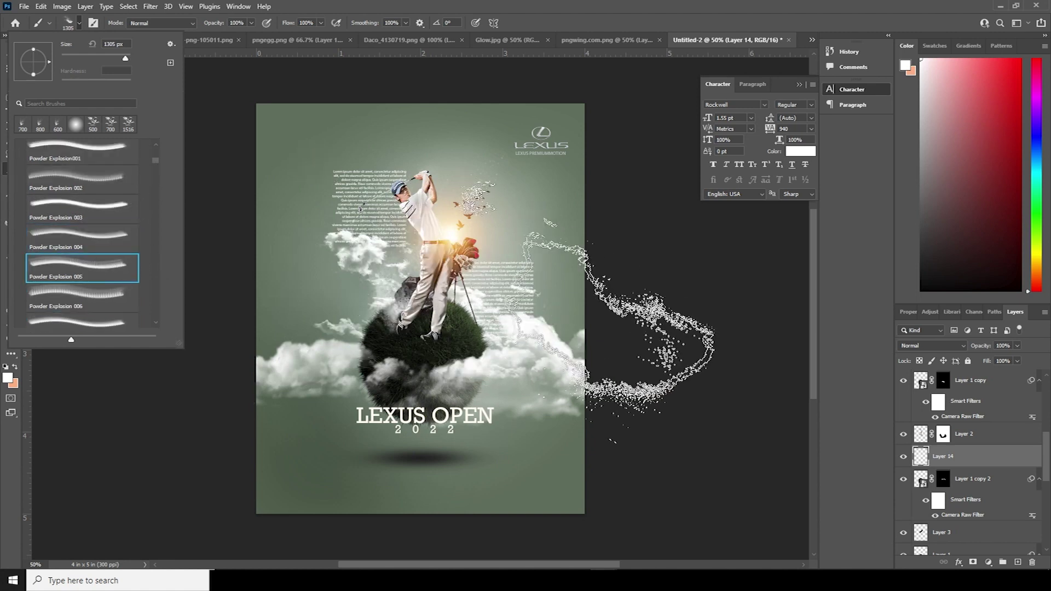
pyautogui.click(1019, 563)
pyautogui.press('[')
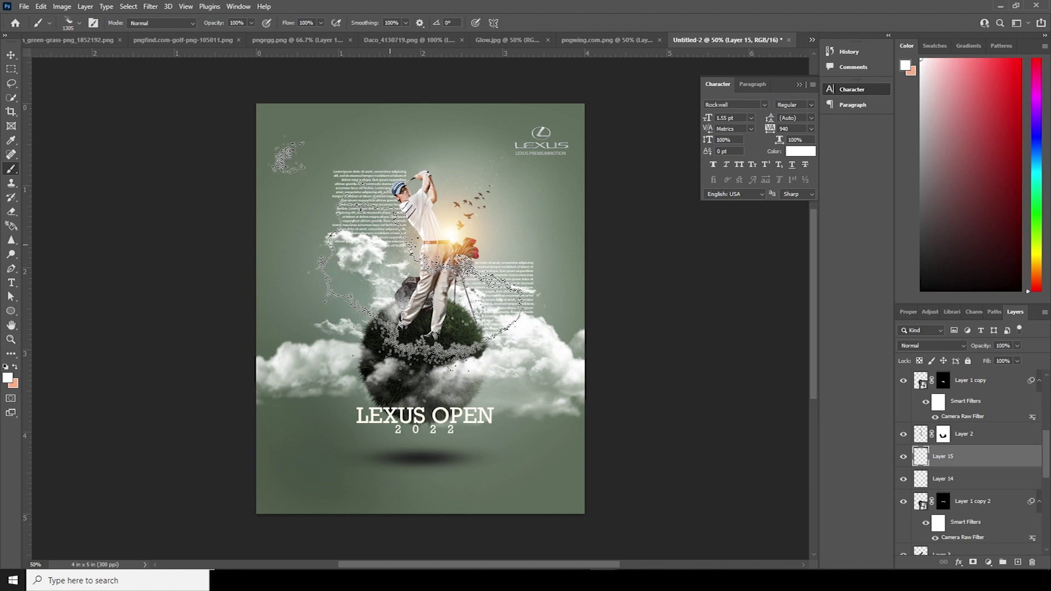
pyautogui.press('[')
pyautogui.press('[')
pyautogui.press('[')
pyautogui.press('[')
pyautogui.press('[')
pyautogui.press('[')
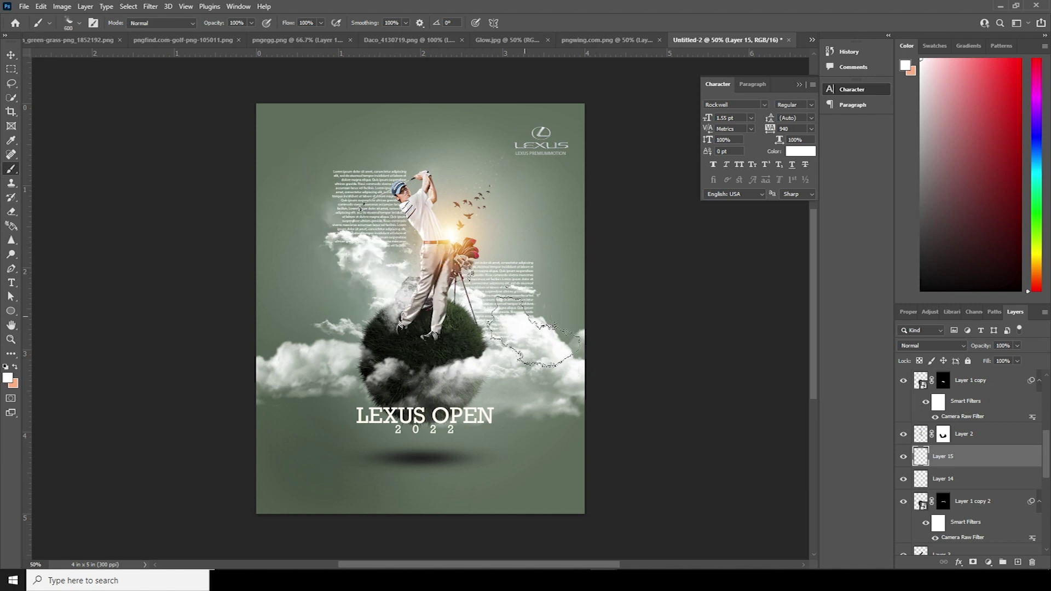
pyautogui.click(80, 24)
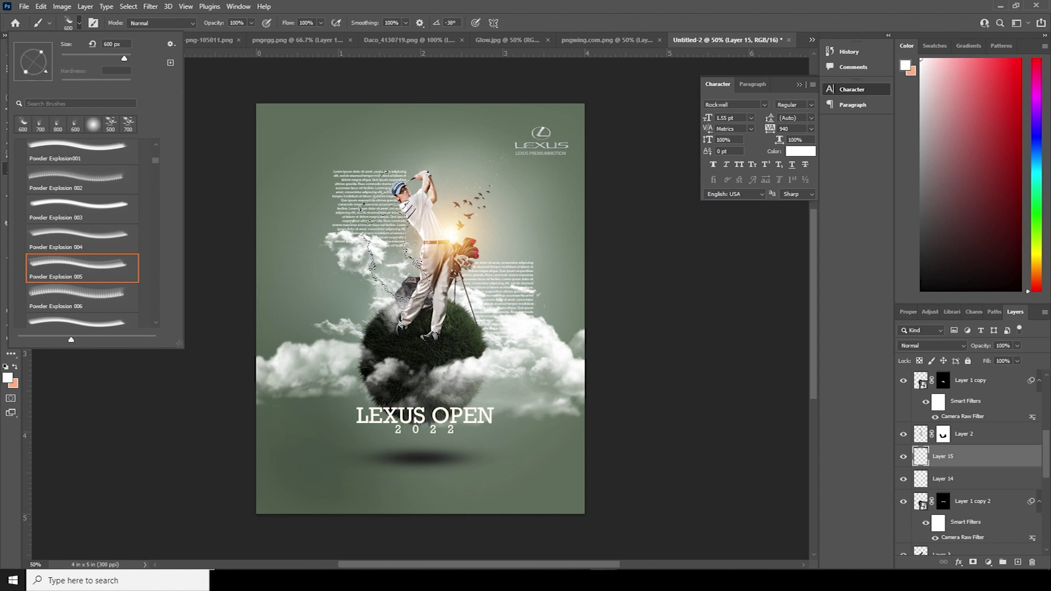
pyautogui.click(395, 249)
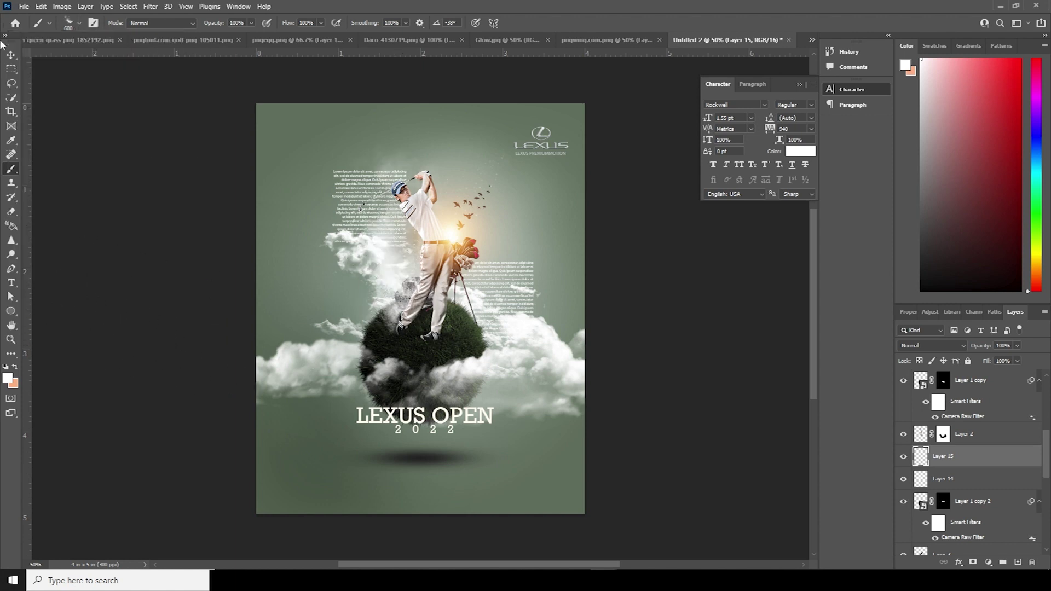
pyautogui.click(11, 56)
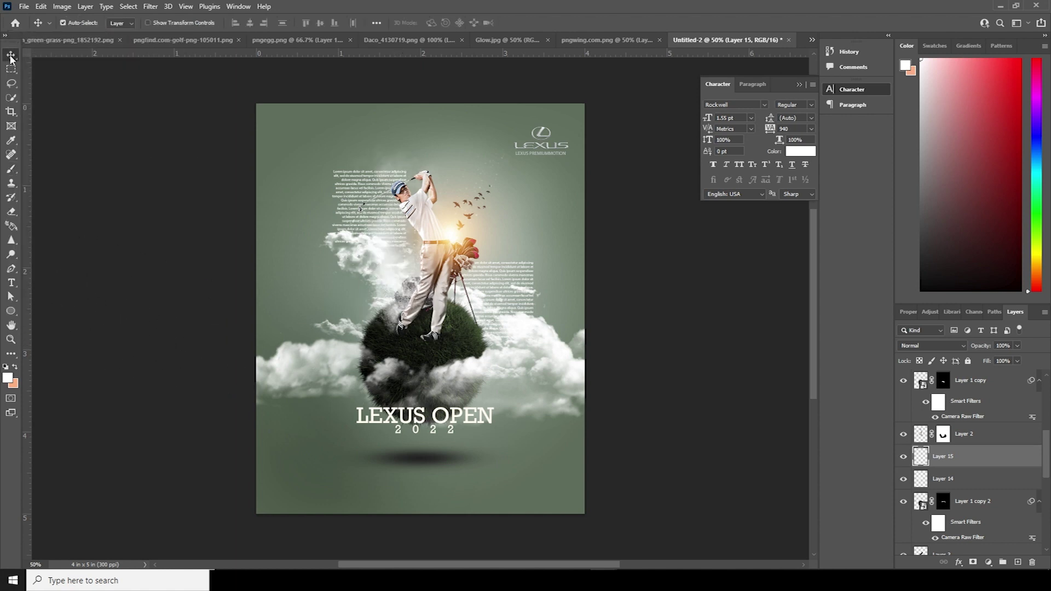
# Select Layer 4, then the 2022 text layer, to review the finished poster.
pyautogui.click(569, 366)
pyautogui.moveTo(1042, 439); pyautogui.dragTo(1045, 399)
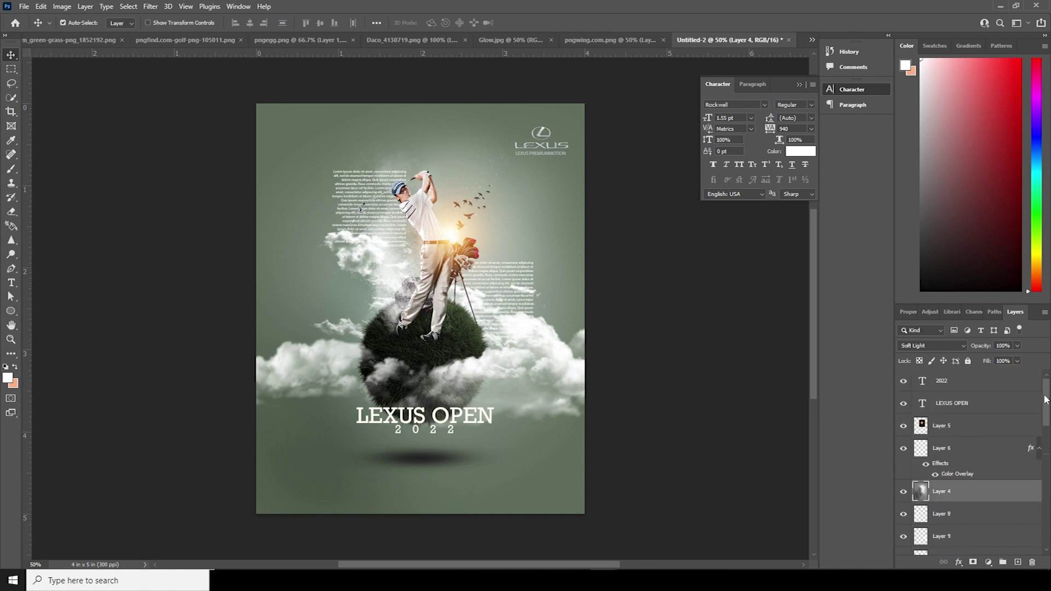
pyautogui.click(939, 384)
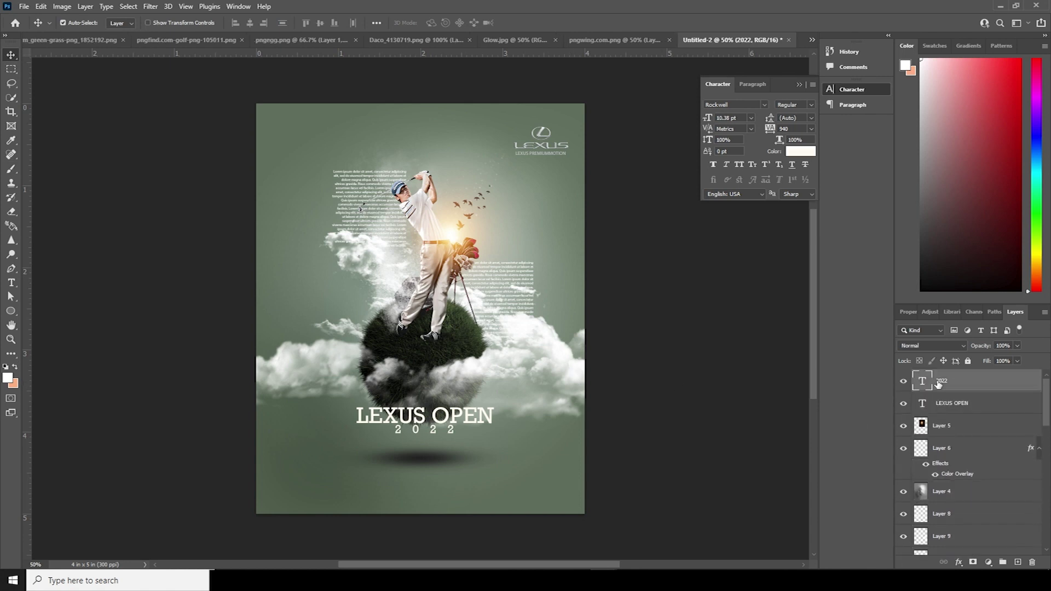